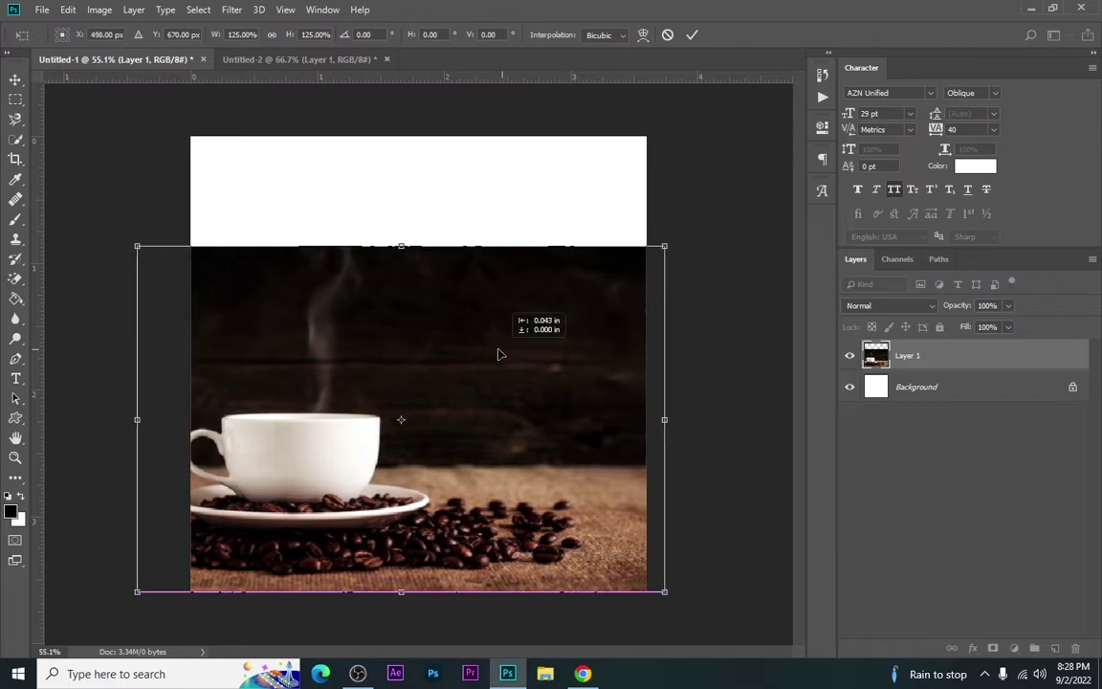
Enlarge the coffee photo and position it against the canvas's lower edge, with the cup partly cut off at the left canvas edge
drag(116, 252, 45, 197)
drag(404, 350, 404, 370)
key(Return)
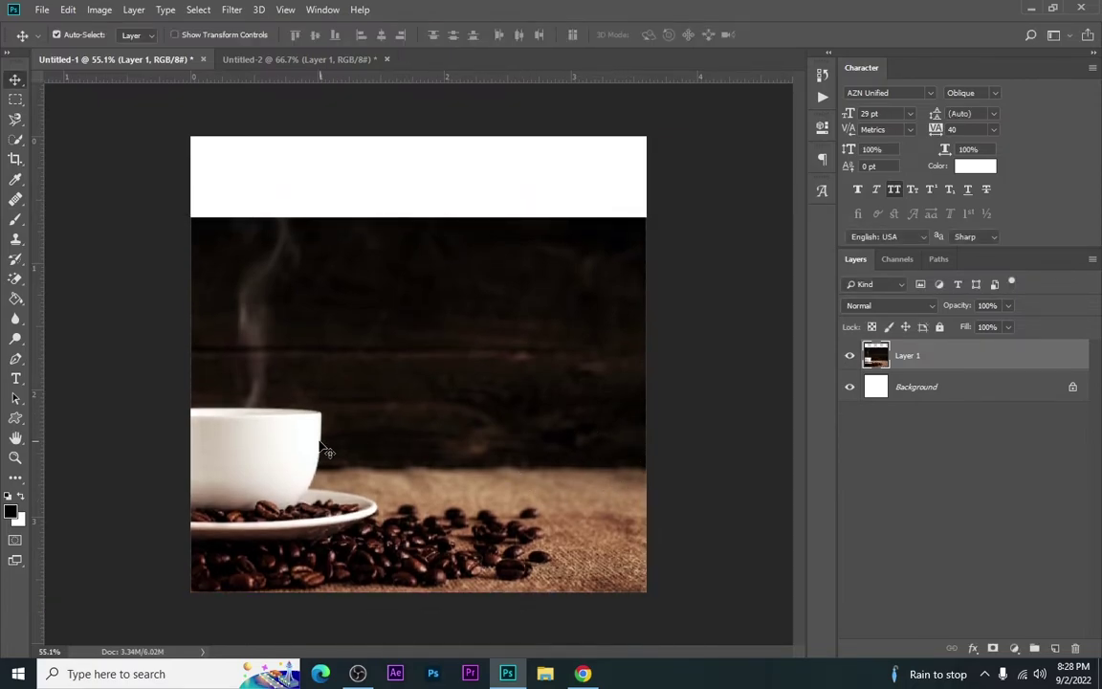
Select the empty white strip above the photo and fill it with Content-Aware content, leaving nothing selected
click(390, 415)
click(15, 99)
drag(190, 137, 649, 217)
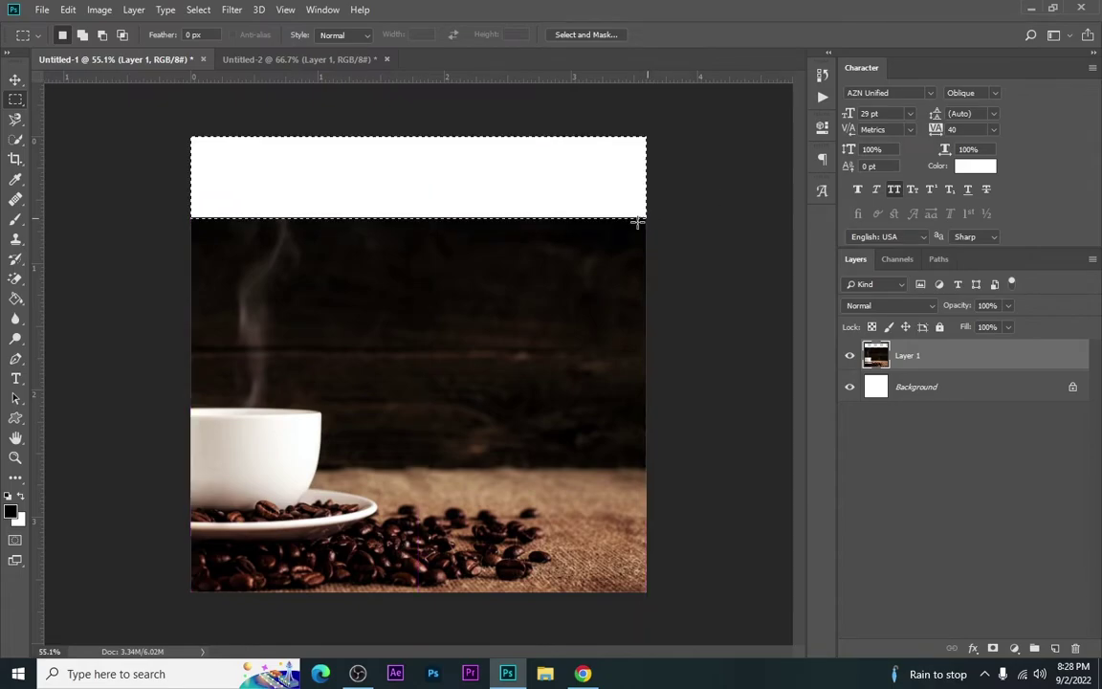
click(68, 9)
click(218, 247)
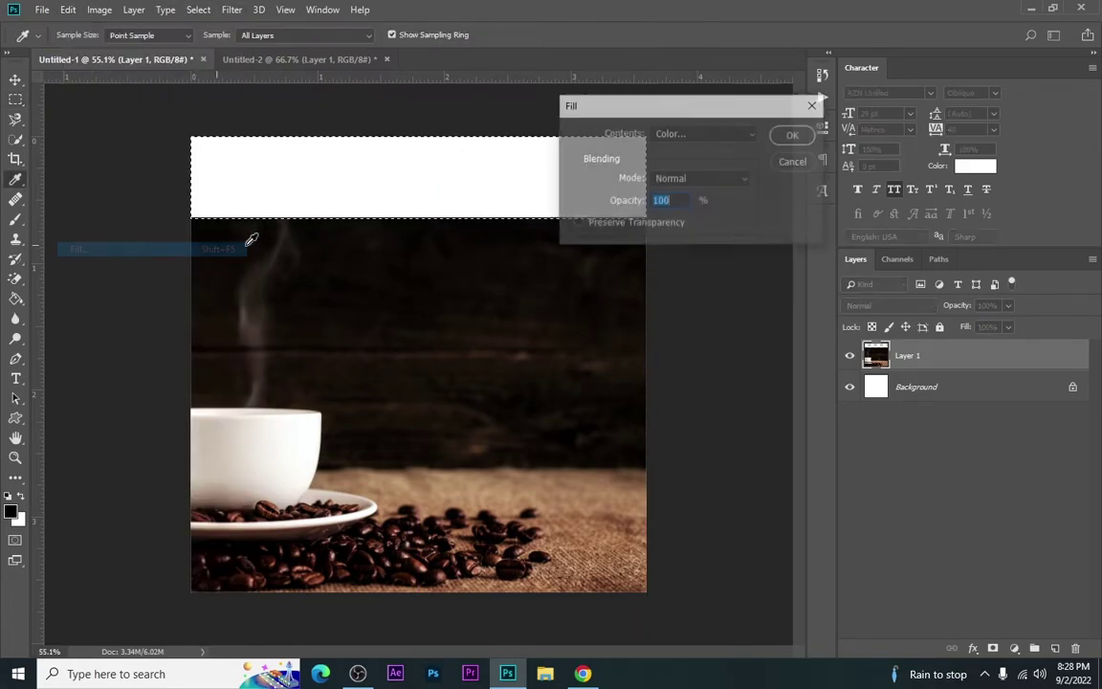
click(703, 133)
click(682, 201)
click(794, 135)
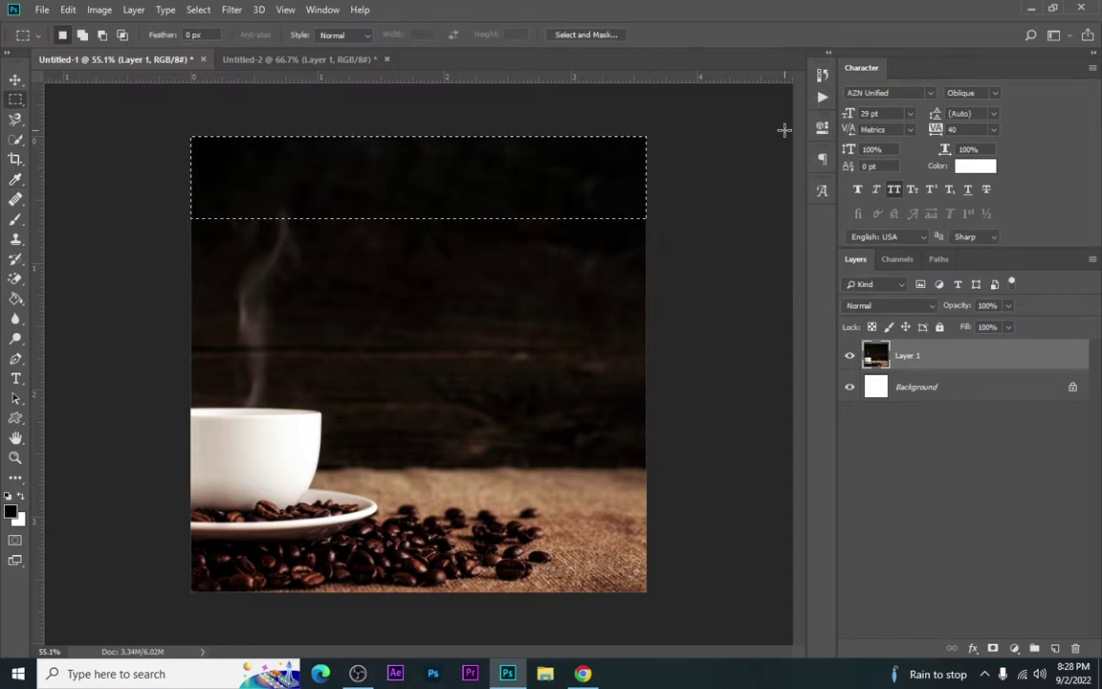
key(ctrl+d)
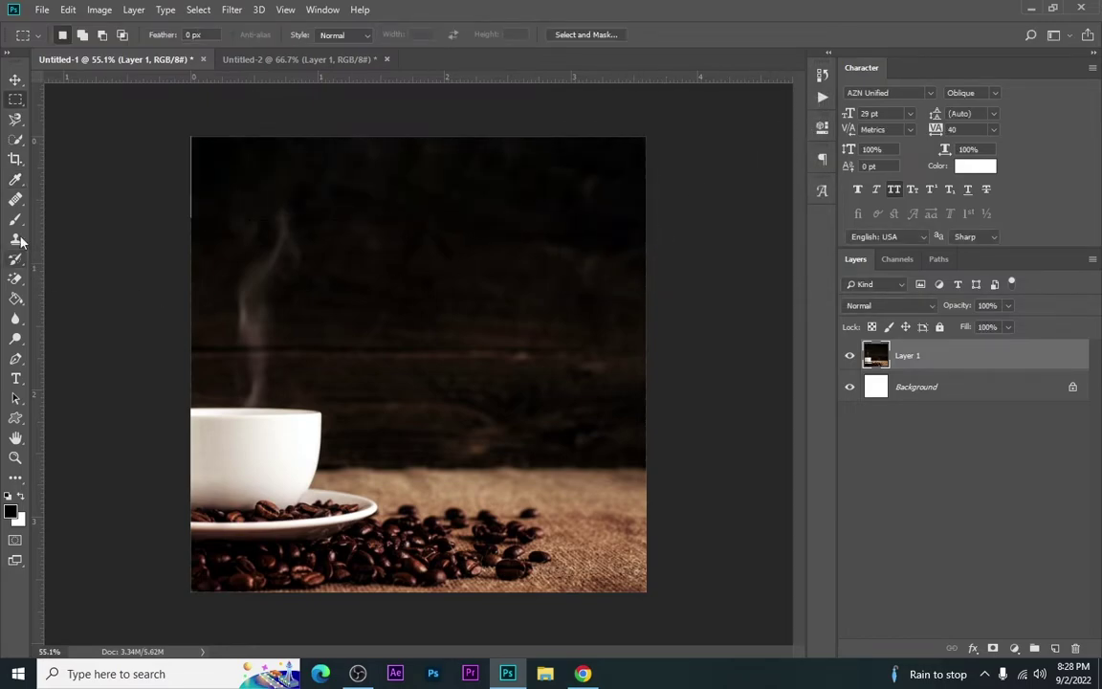
Content-Aware fill the thin white sliver along the canvas's upper left edge and clear the selection
drag(178, 137, 196, 222)
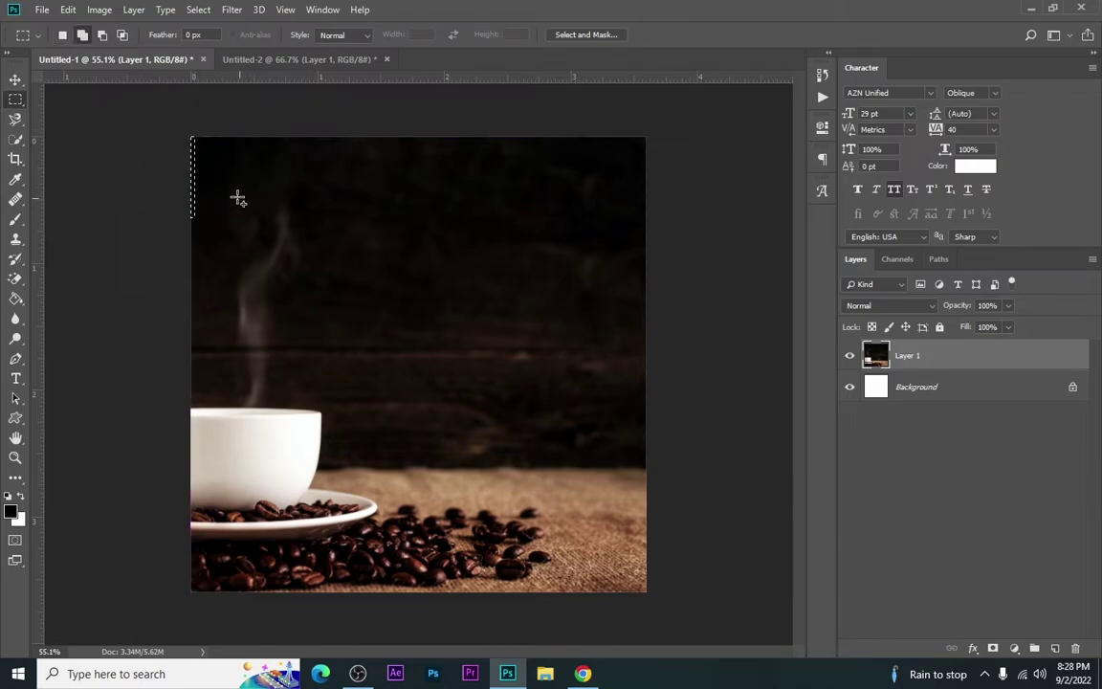
click(67, 10)
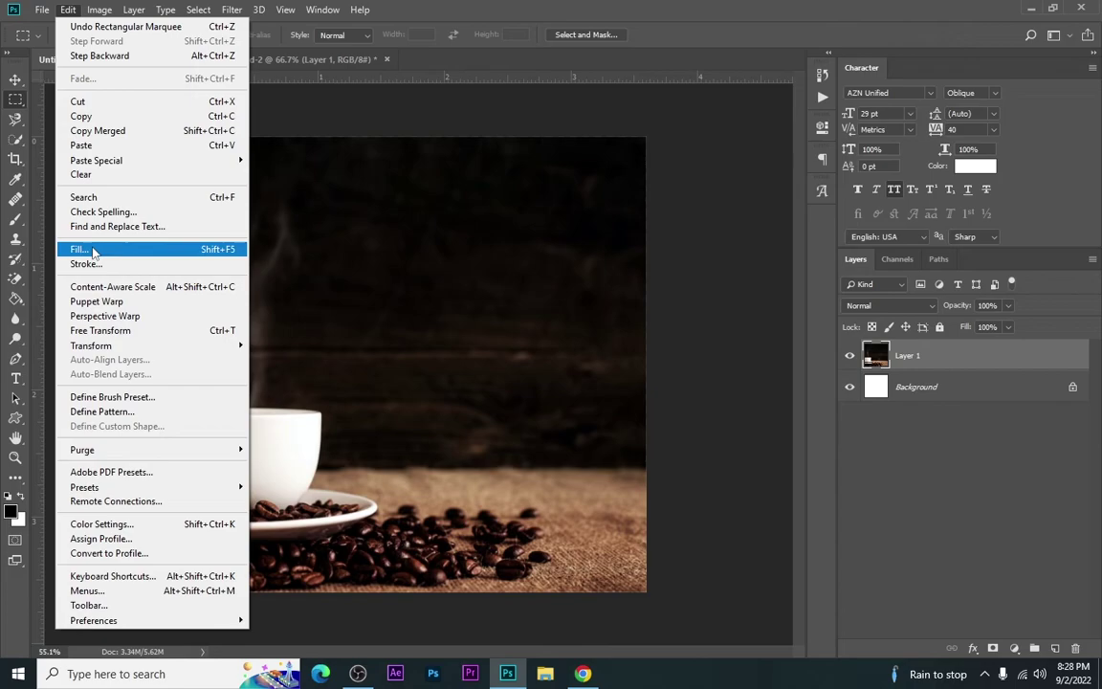
click(94, 249)
click(772, 141)
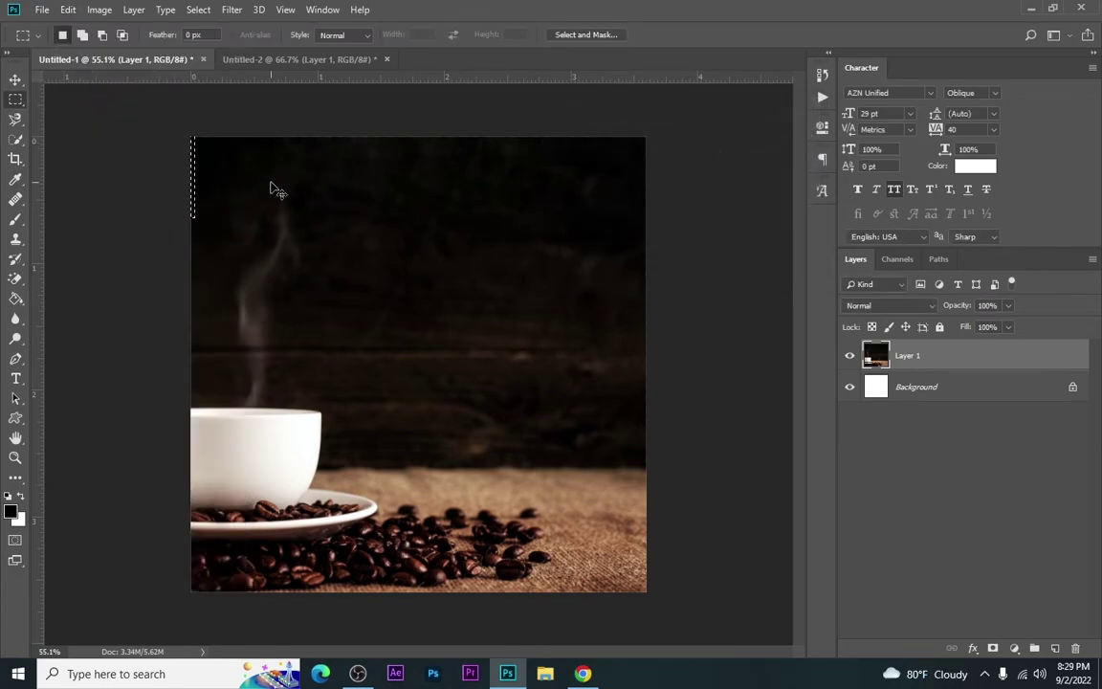
click(16, 79)
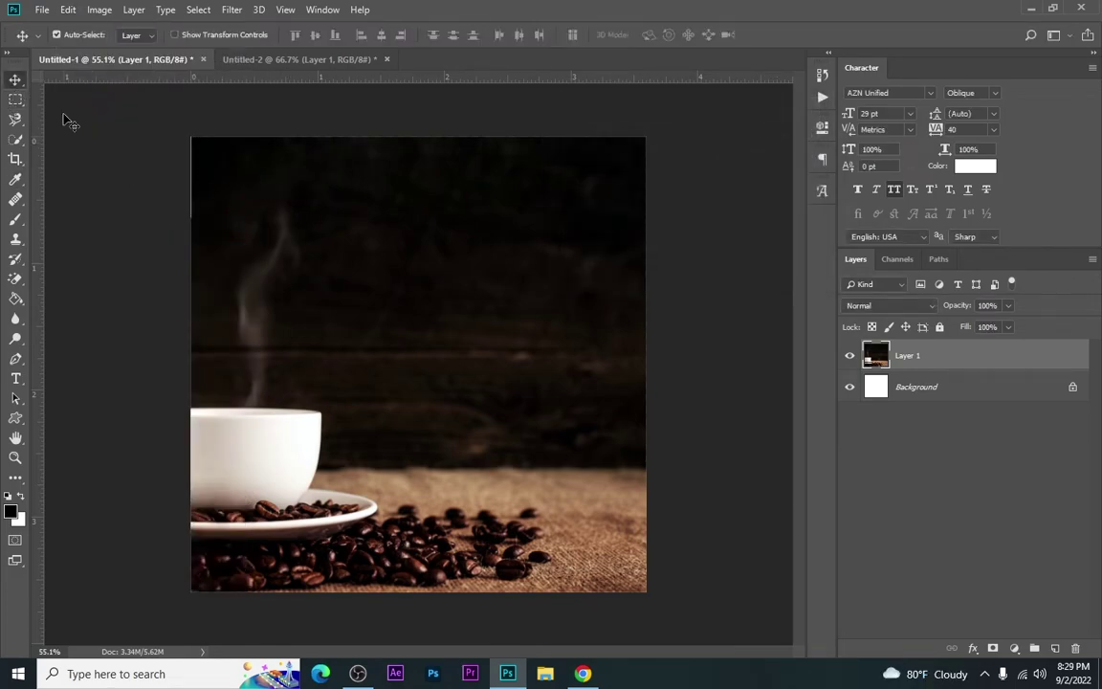
scroll(170, 197, up, 2)
scroll(165, 203, down, 1)
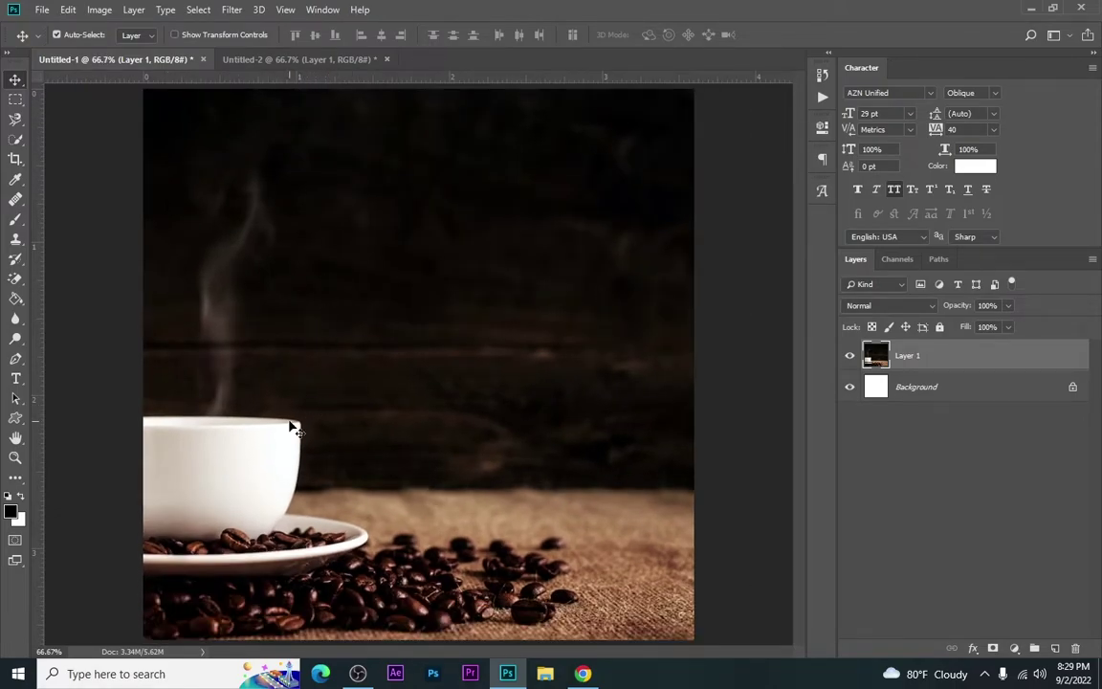
click(1022, 650)
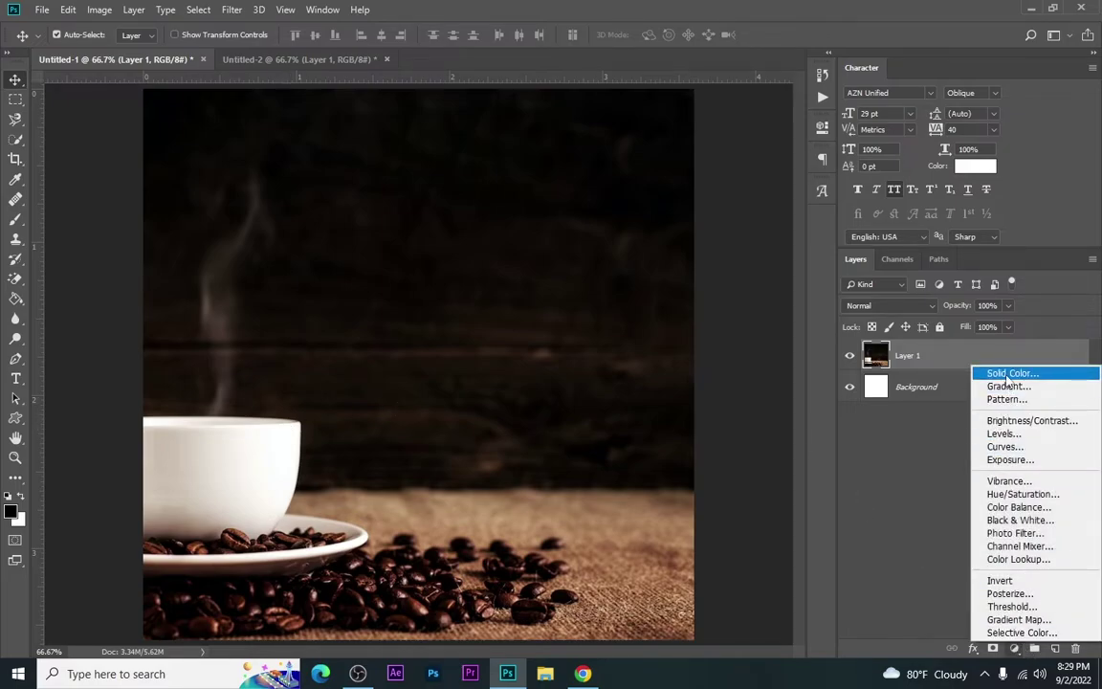
click(1004, 434)
drag(700, 280, 712, 281)
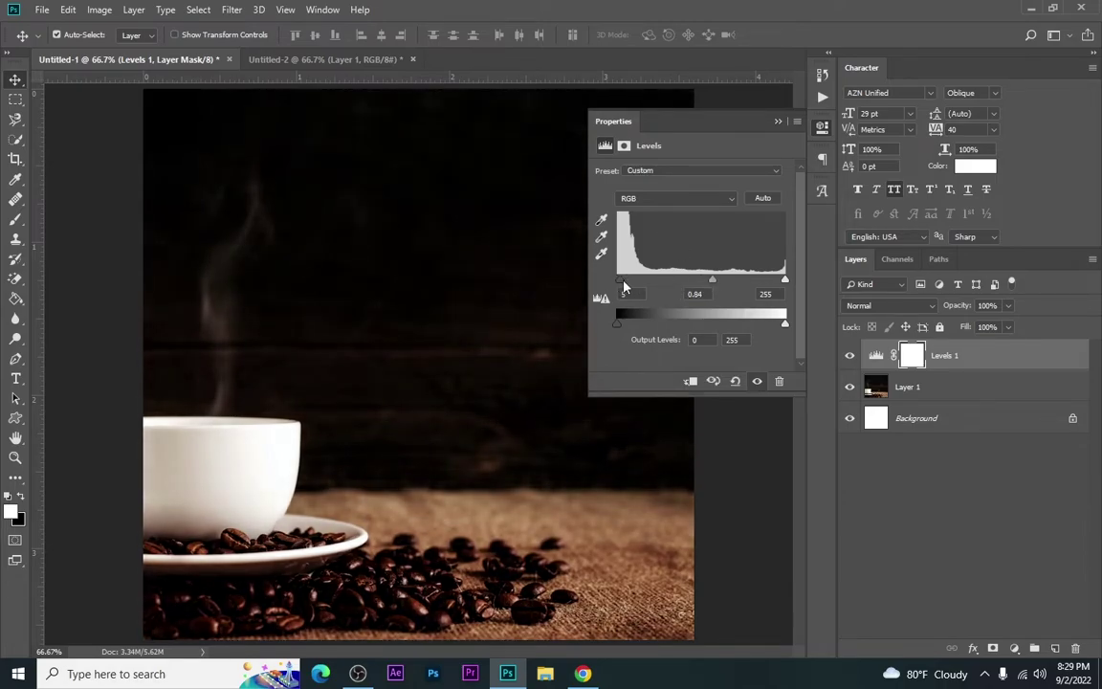
drag(618, 279, 630, 284)
click(938, 489)
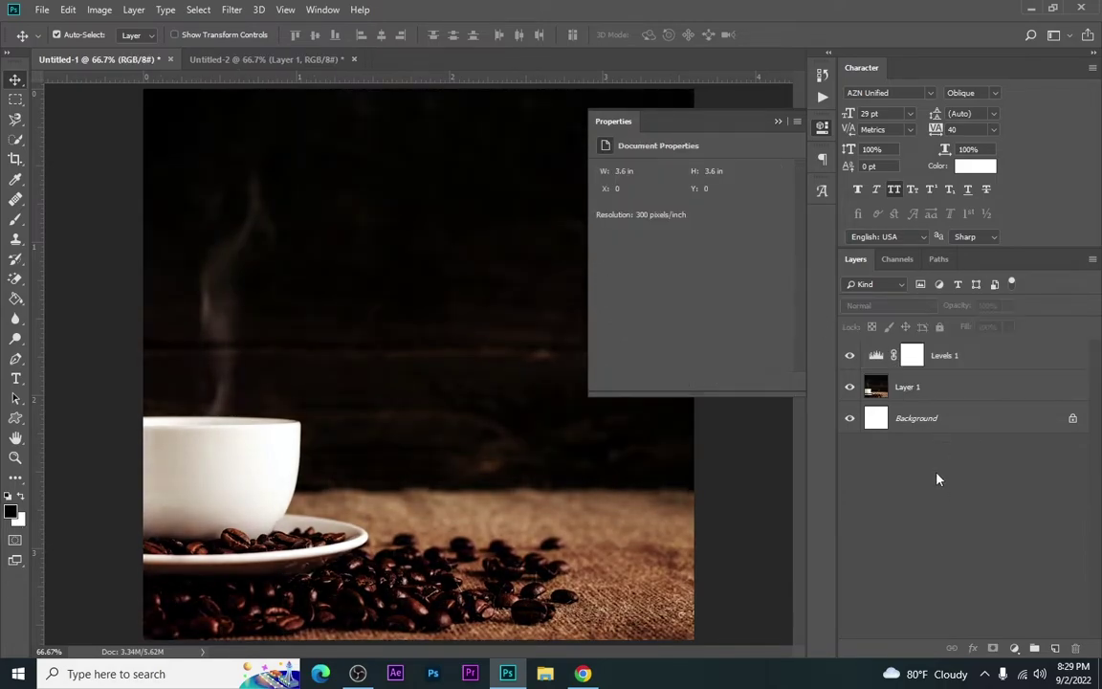
click(1014, 648)
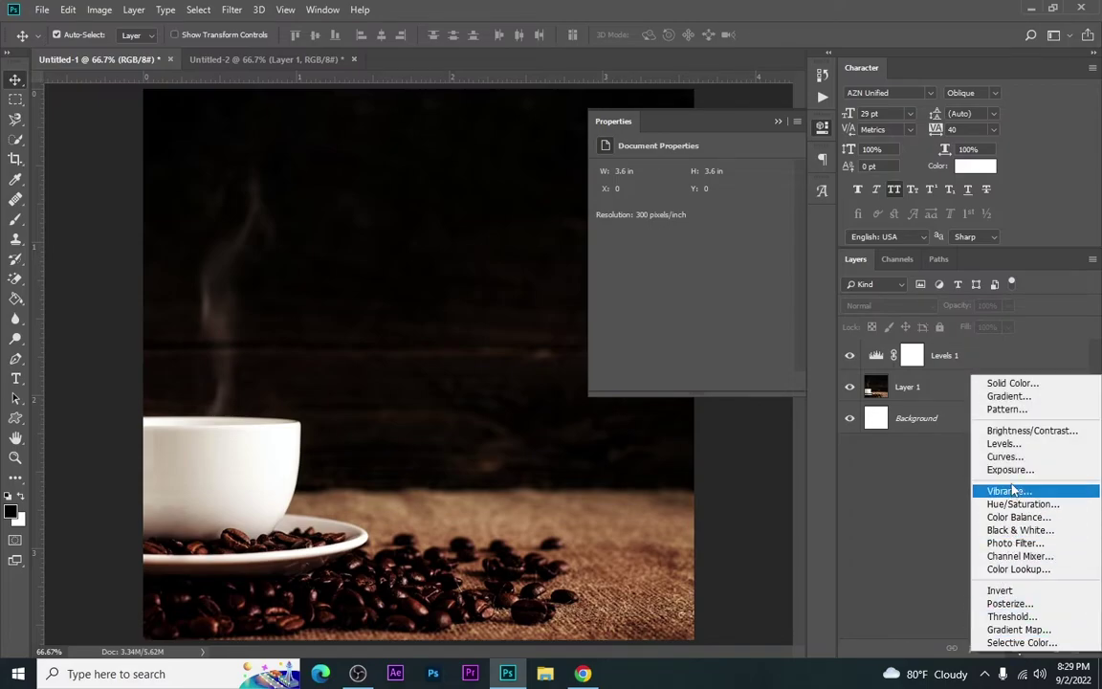
click(943, 394)
click(973, 359)
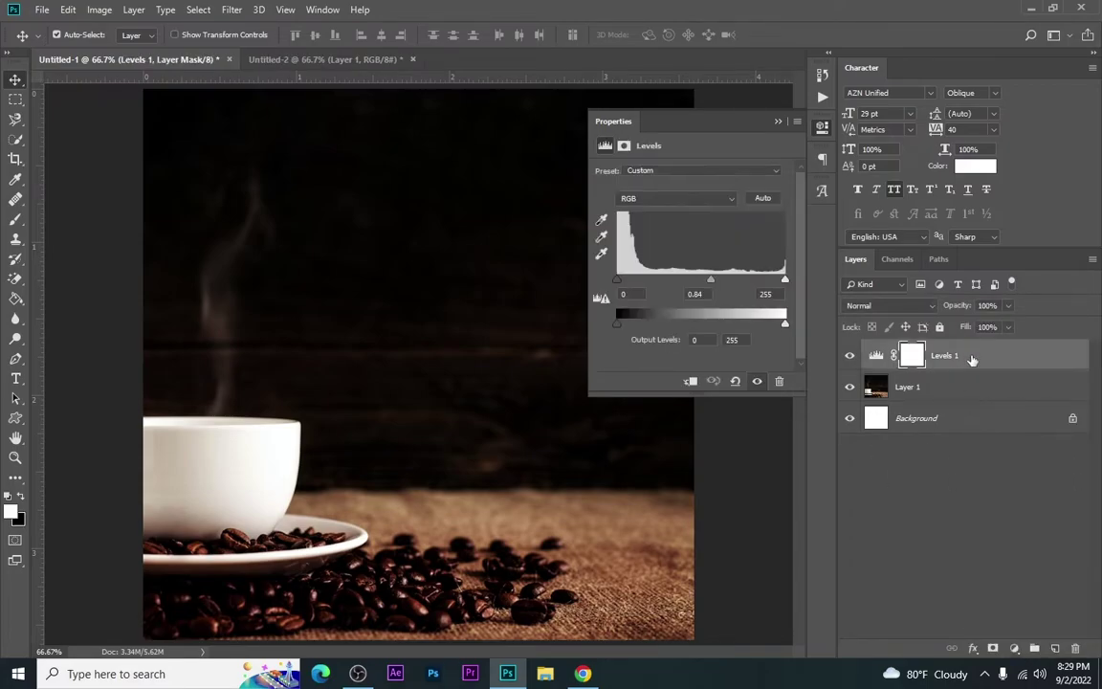
key(Delete)
click(765, 125)
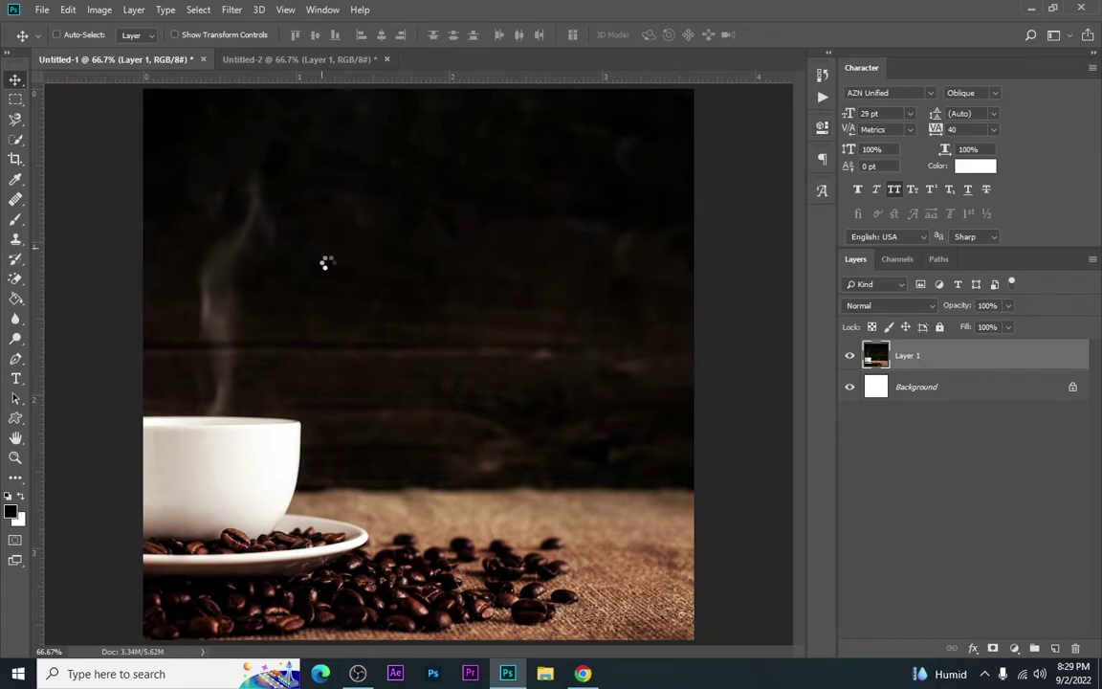
Open the Camera Raw filter on the photo layer and set Contrast +22, Texture +16, Clarity +10 and Dehaze +32
key(ctrl+shift+a)
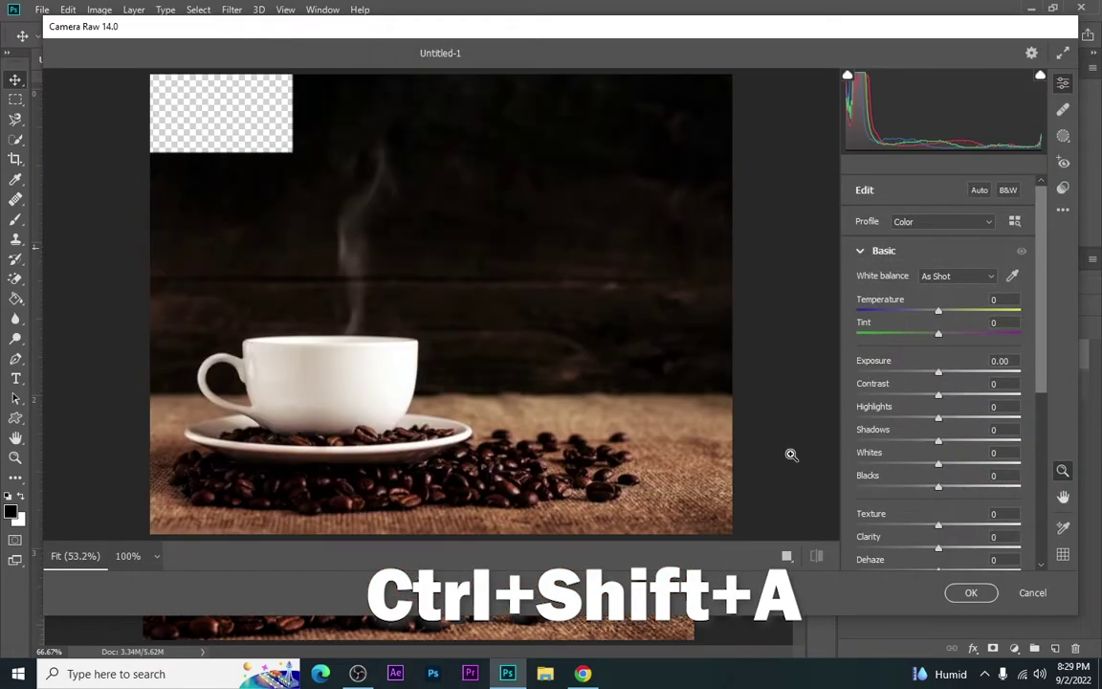
drag(938, 400, 957, 400)
scroll(948, 421, down, 2)
mouse_move(939, 475)
mouse_down()
mouse_move(950, 479)
mouse_move(951, 454)
mouse_up()
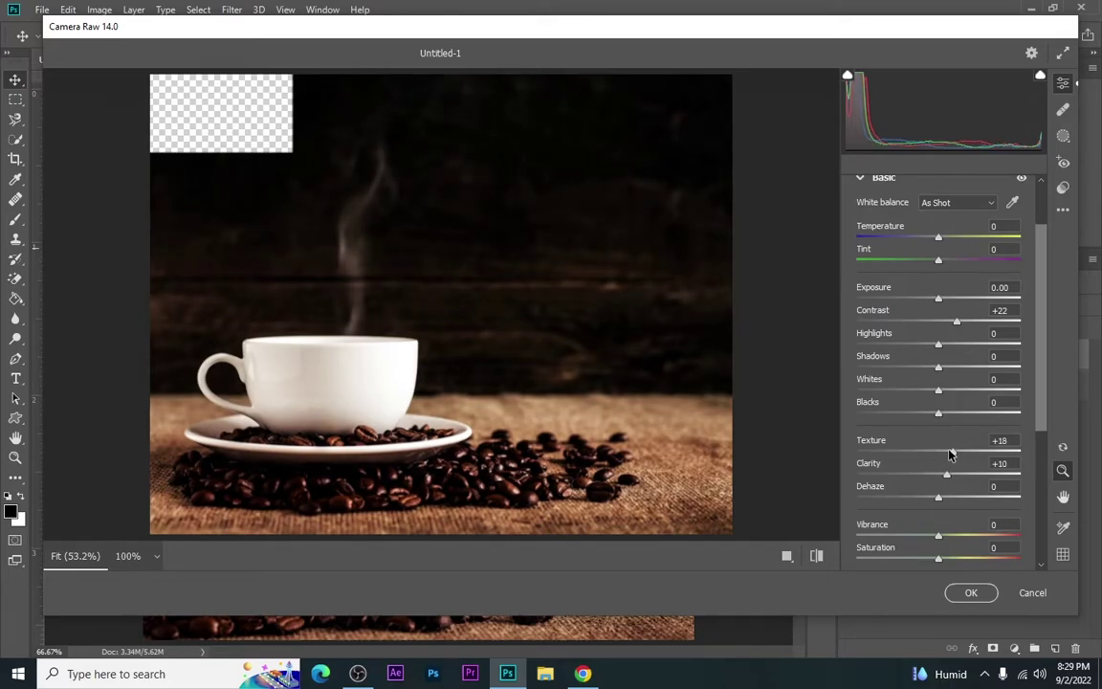
drag(938, 498, 964, 496)
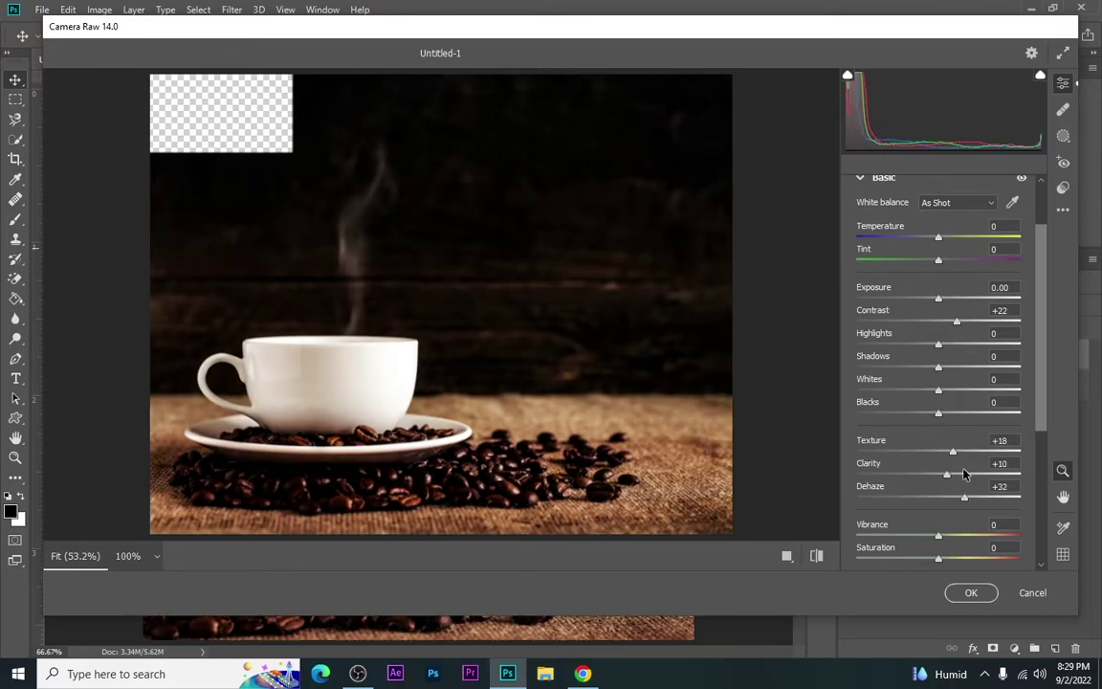
mouse_move(950, 454)
mouse_down()
mouse_move(965, 452)
mouse_move(954, 455)
mouse_up()
Set Vibrance to -11 and Temperature to -8, and apply the Camera Raw filter to the photo
mouse_move(938, 536)
mouse_down()
mouse_move(957, 534)
mouse_move(925, 536)
mouse_up()
drag(939, 238, 934, 238)
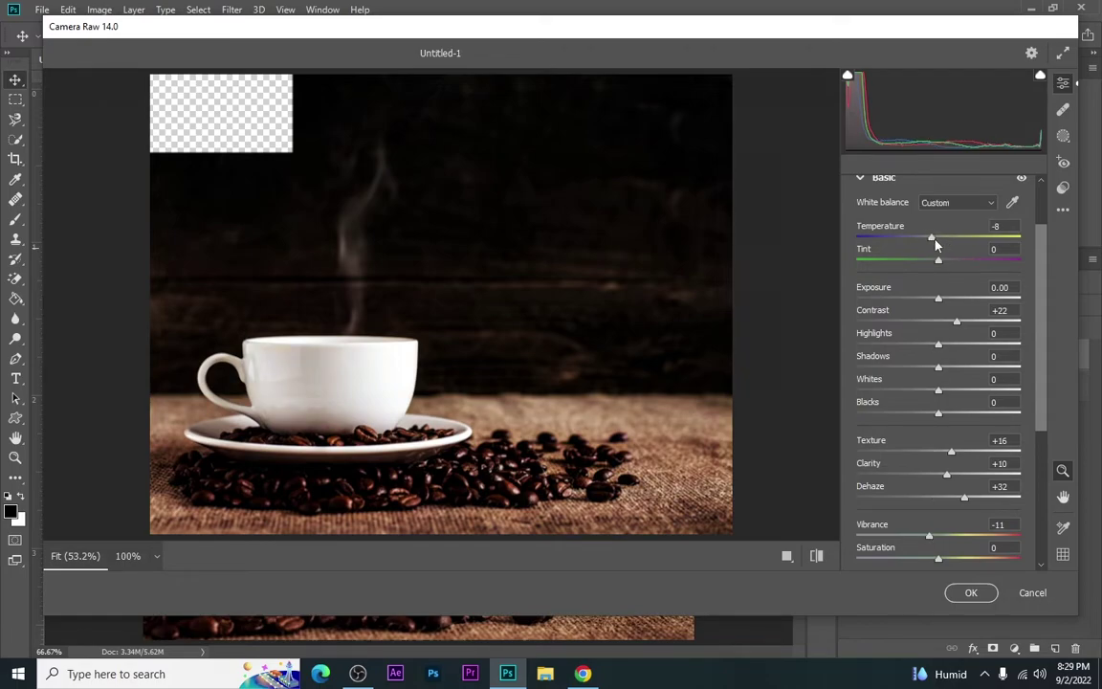
click(968, 593)
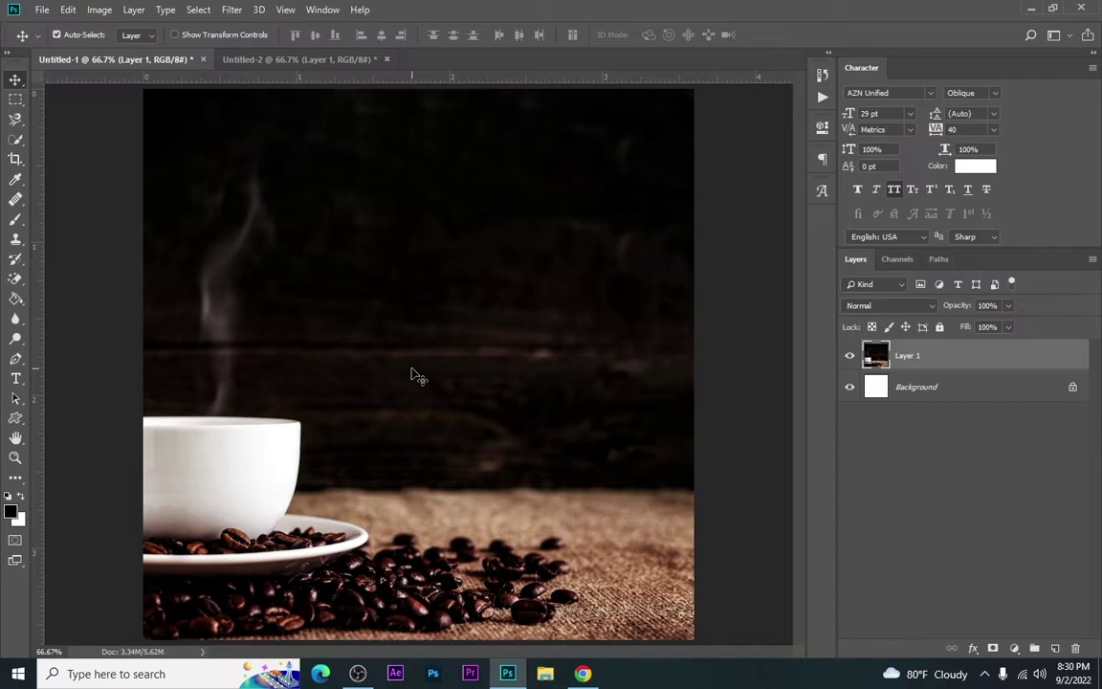
Add a white two-line text reading "The" and "Coffee" on the dark background beside the steam
click(15, 379)
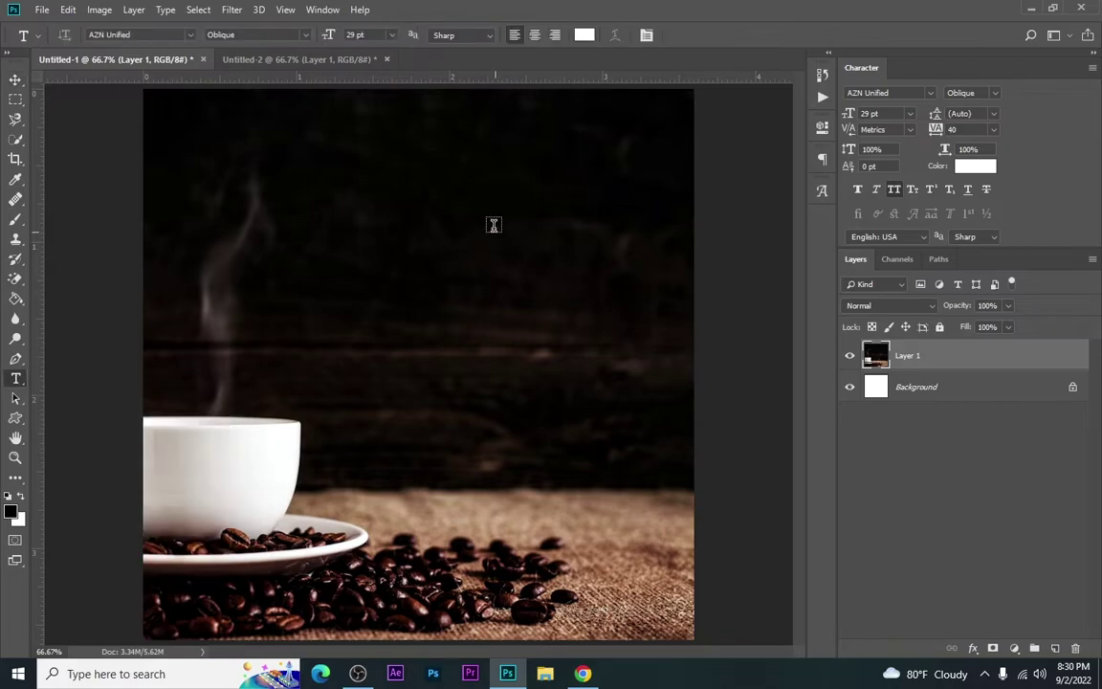
click(409, 206)
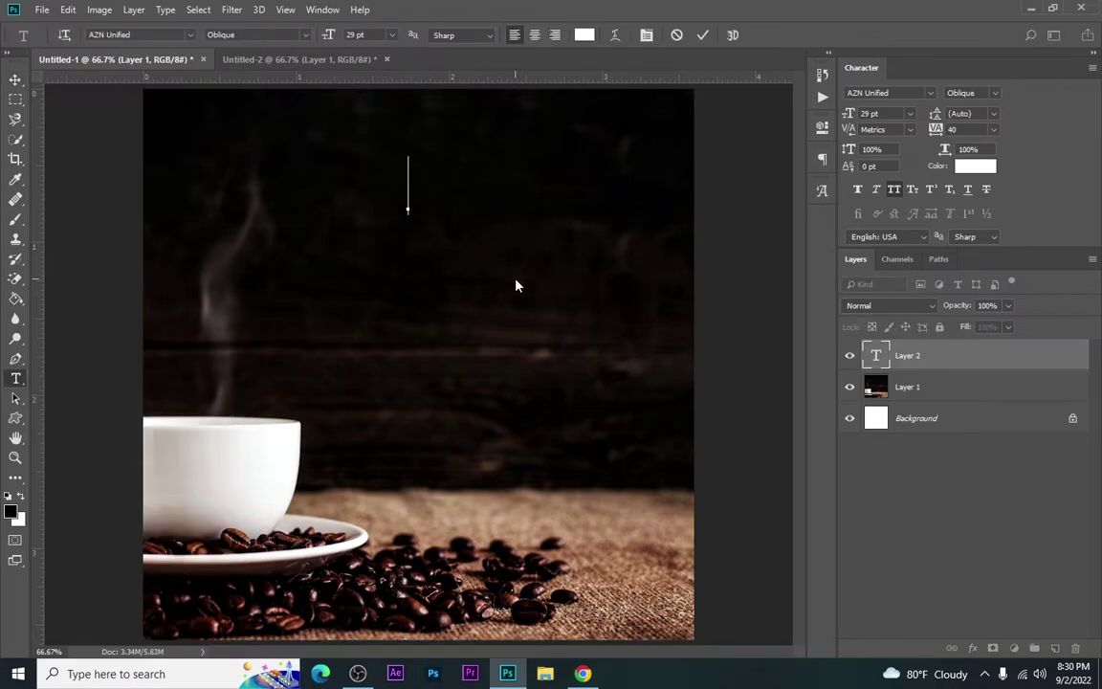
text(THE)
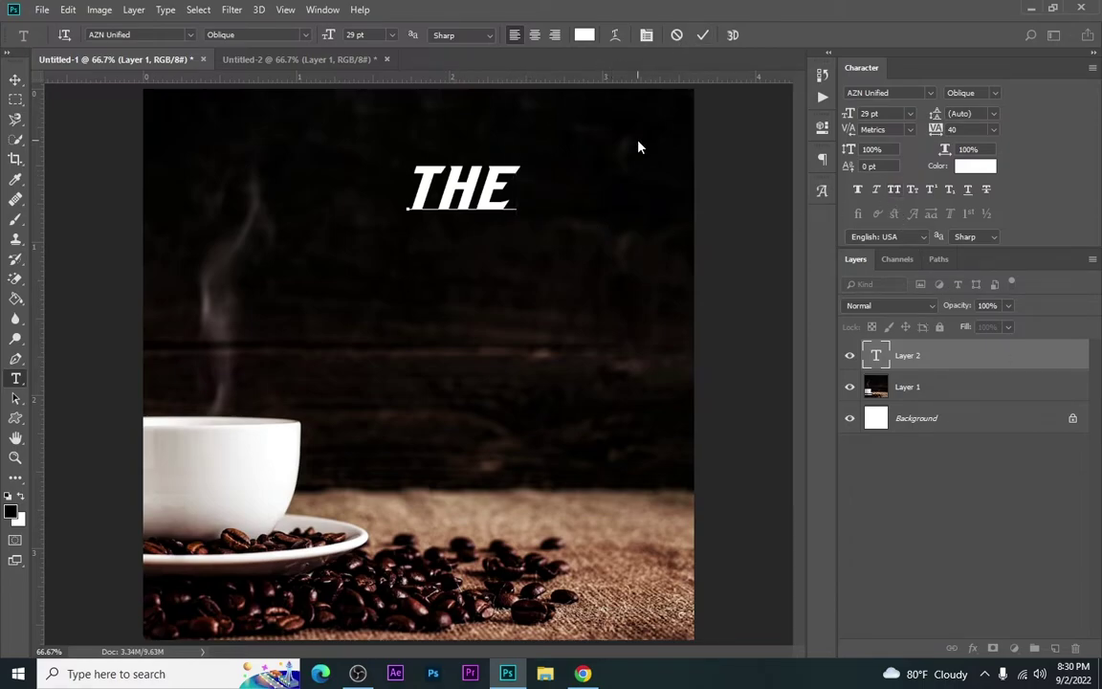
key(Return)
text(COFFEE)
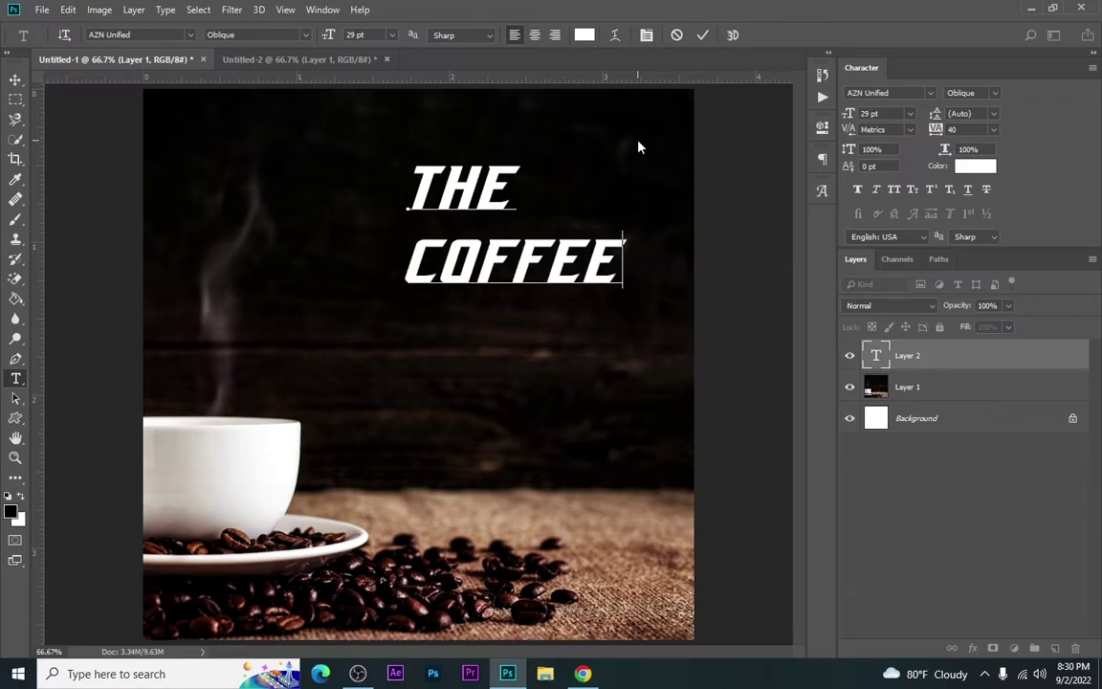
click(703, 35)
Turn off All Caps for the title text and set its font to Edwardian Script ITC
click(930, 93)
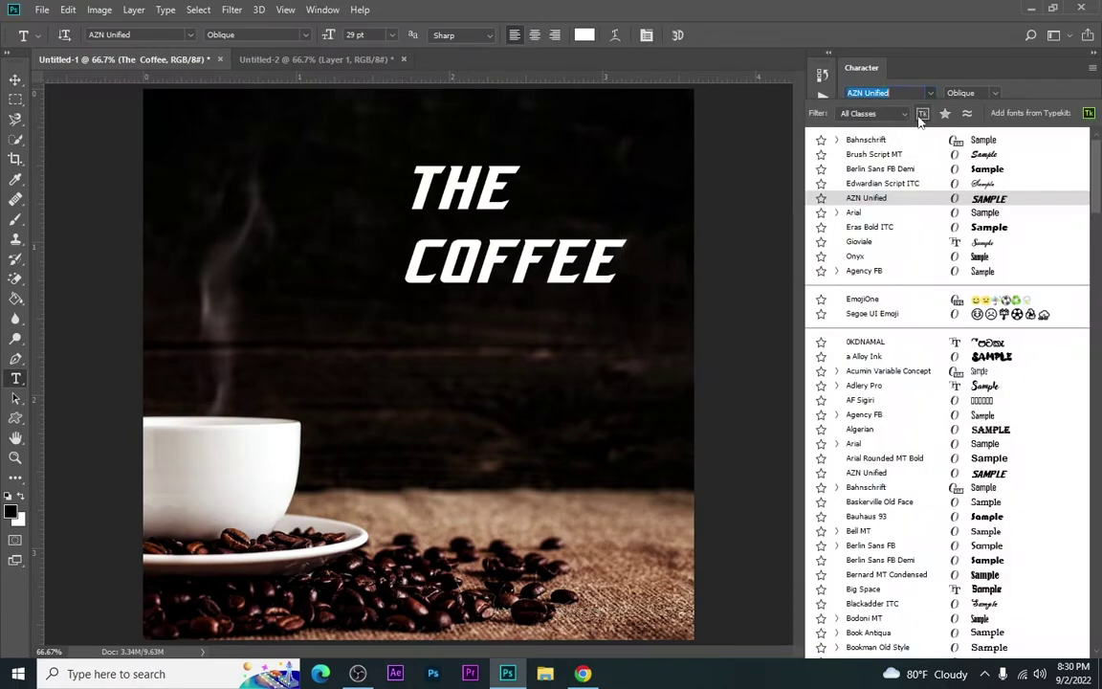
click(957, 158)
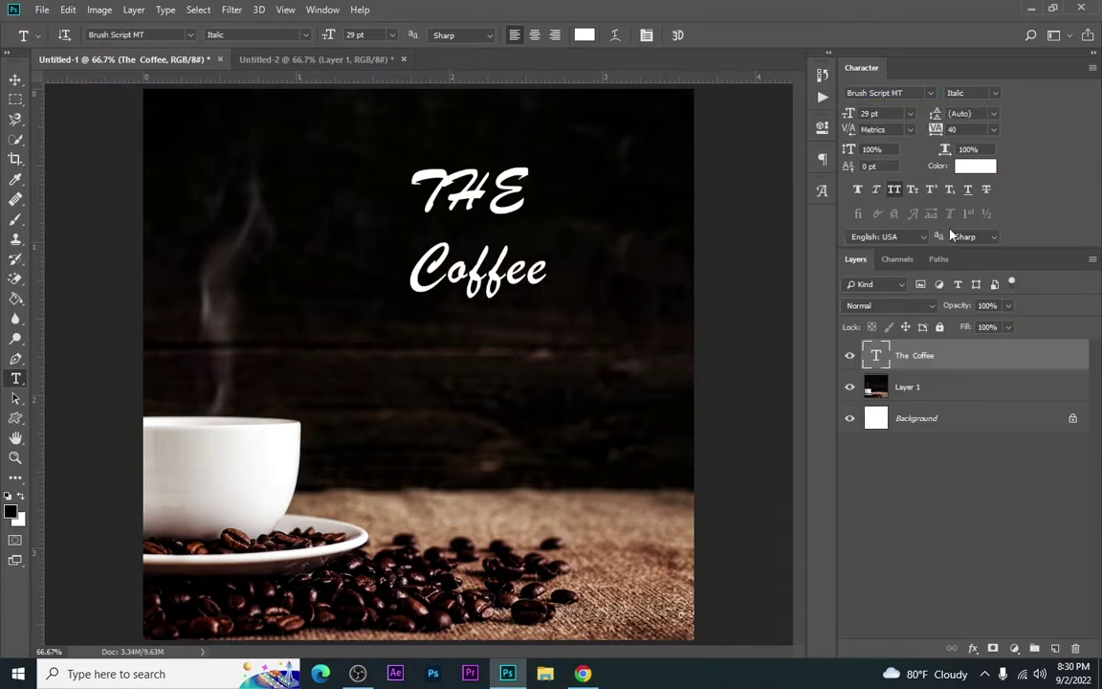
click(897, 191)
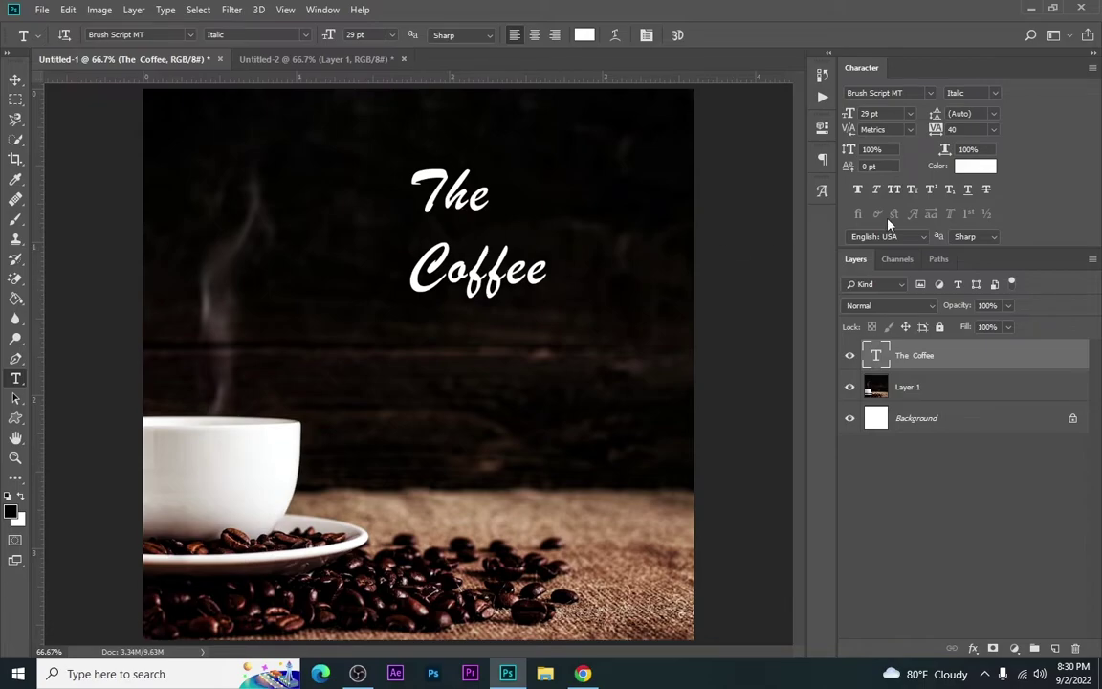
click(929, 95)
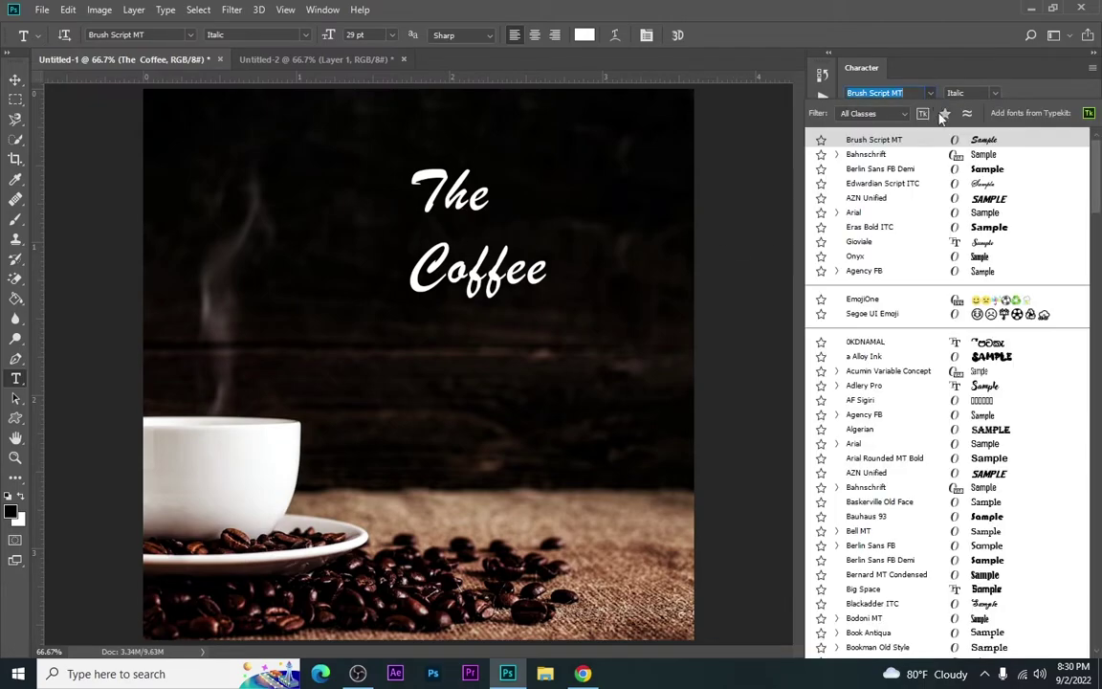
click(950, 184)
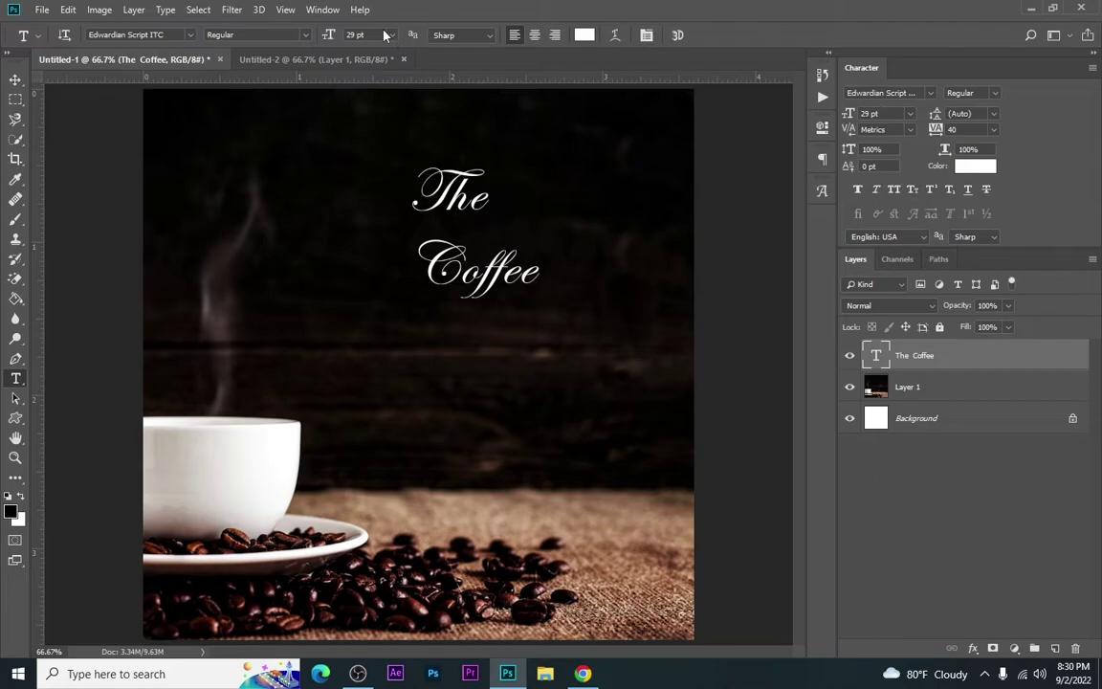
Center-align the title text and move it to the upper right area of the canvas
click(535, 36)
click(14, 79)
drag(412, 191, 543, 162)
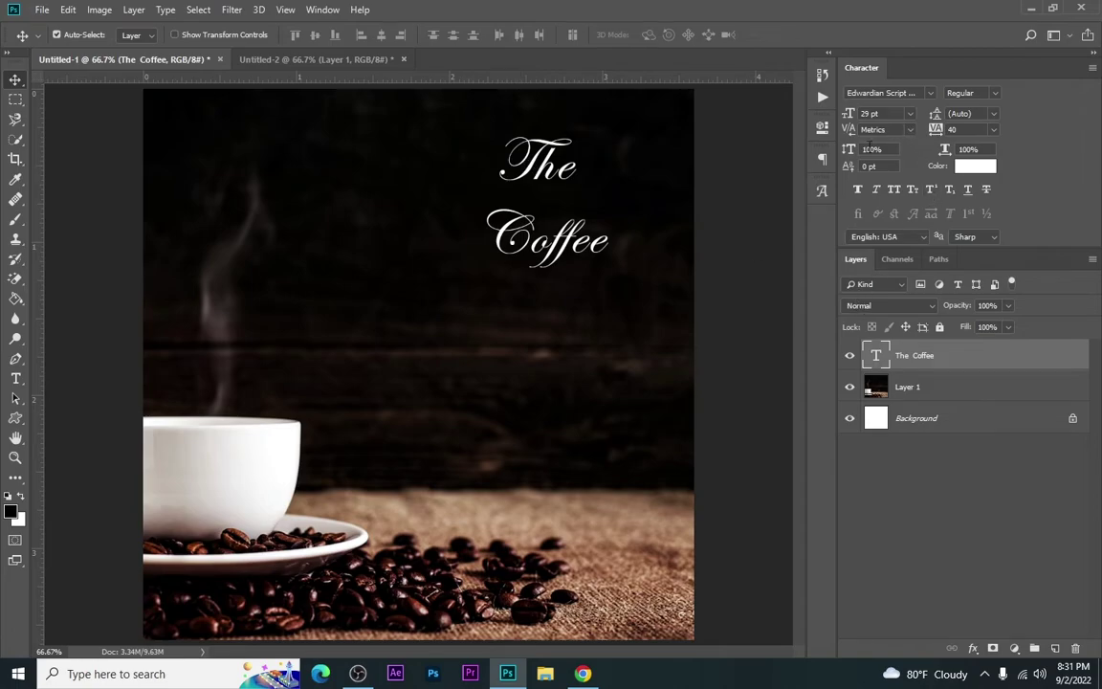
Enlarge only the word "Coffee" in the title to a little over 51 pt
double_click(553, 251)
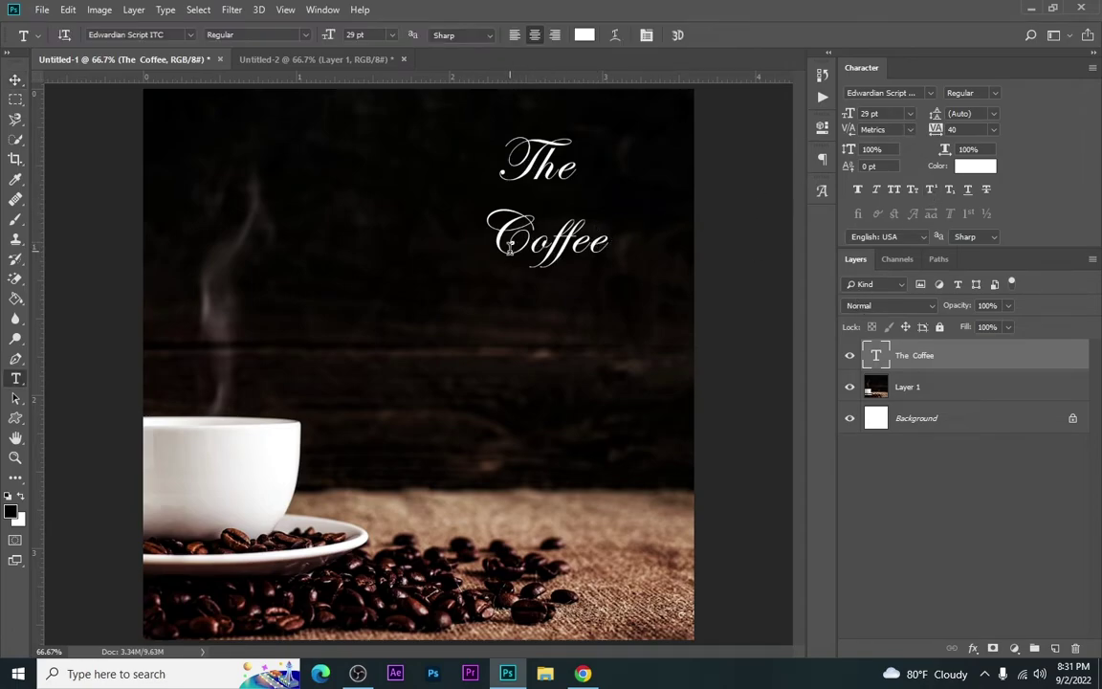
drag(460, 223, 644, 241)
scroll(886, 114, up, 18)
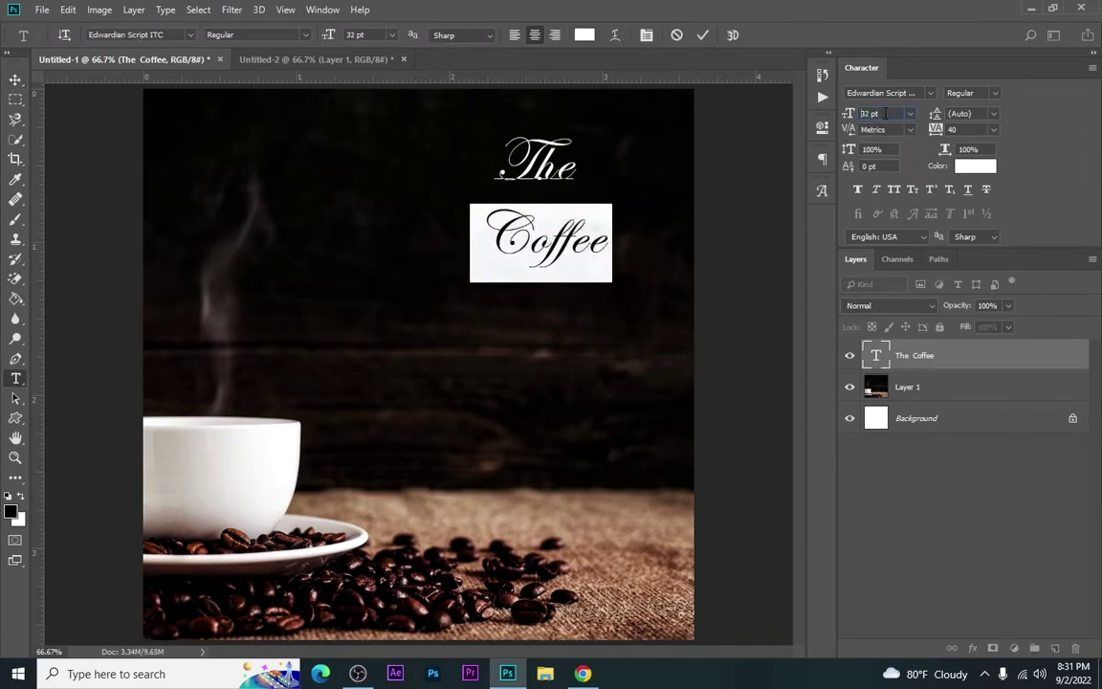
scroll(885, 114, up, 10)
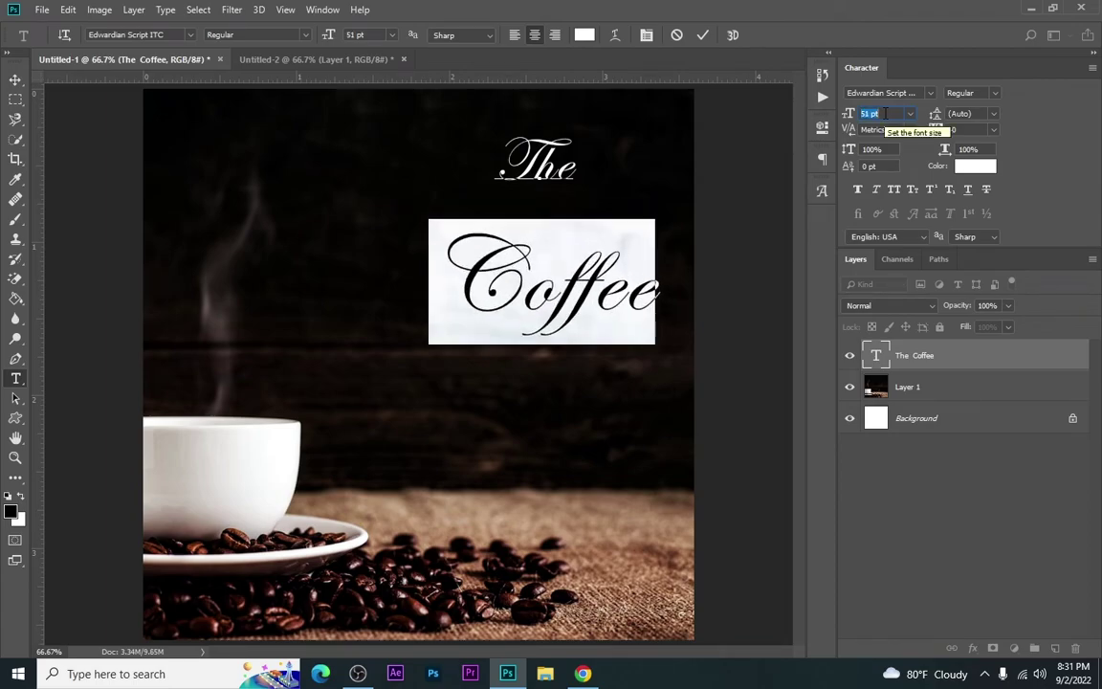
click(703, 35)
click(16, 82)
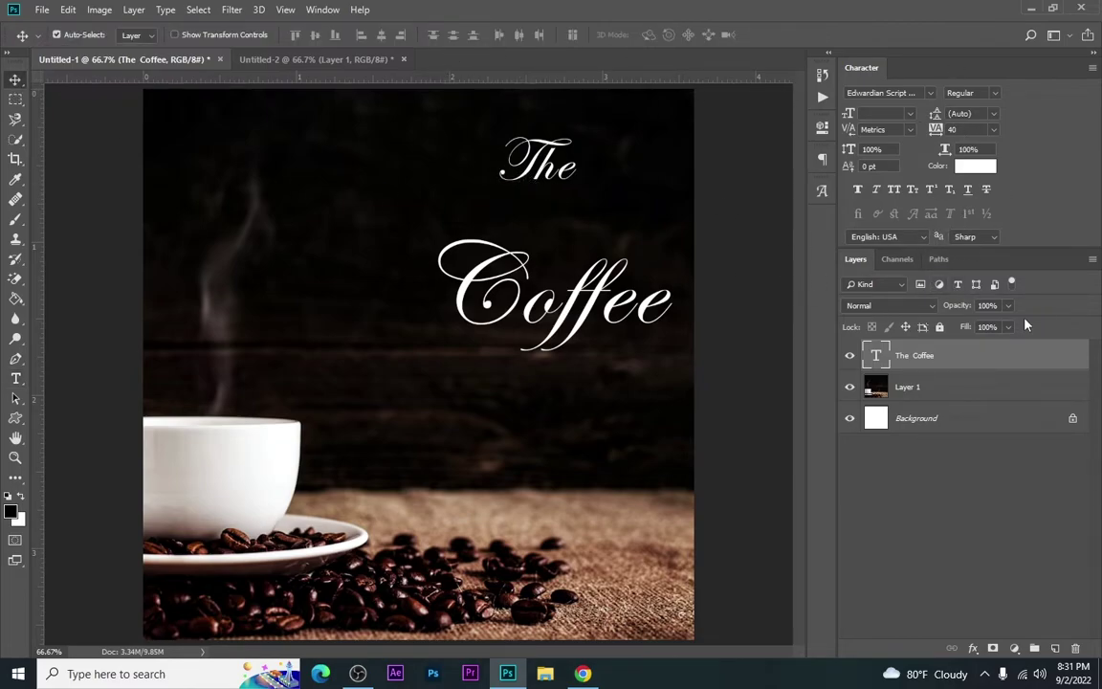
Tighten the title's line spacing by setting its leading to 42 pt
click(996, 114)
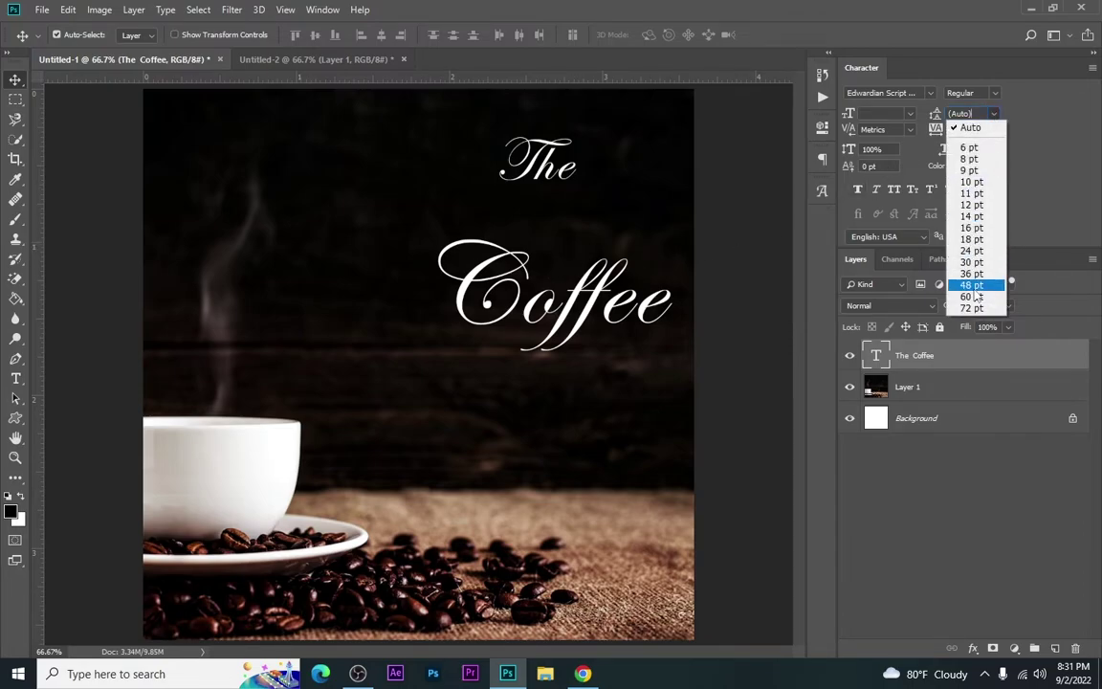
click(967, 264)
key(Down)
key(Down)
key(Down)
key(Down)
key(Down)
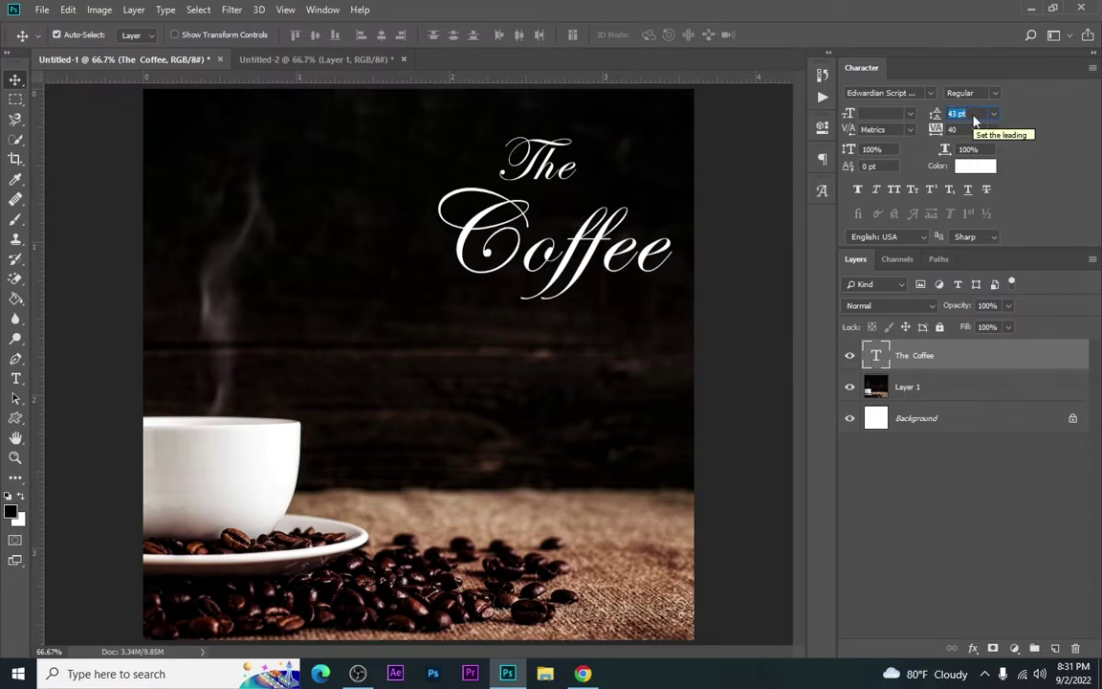
key(Down)
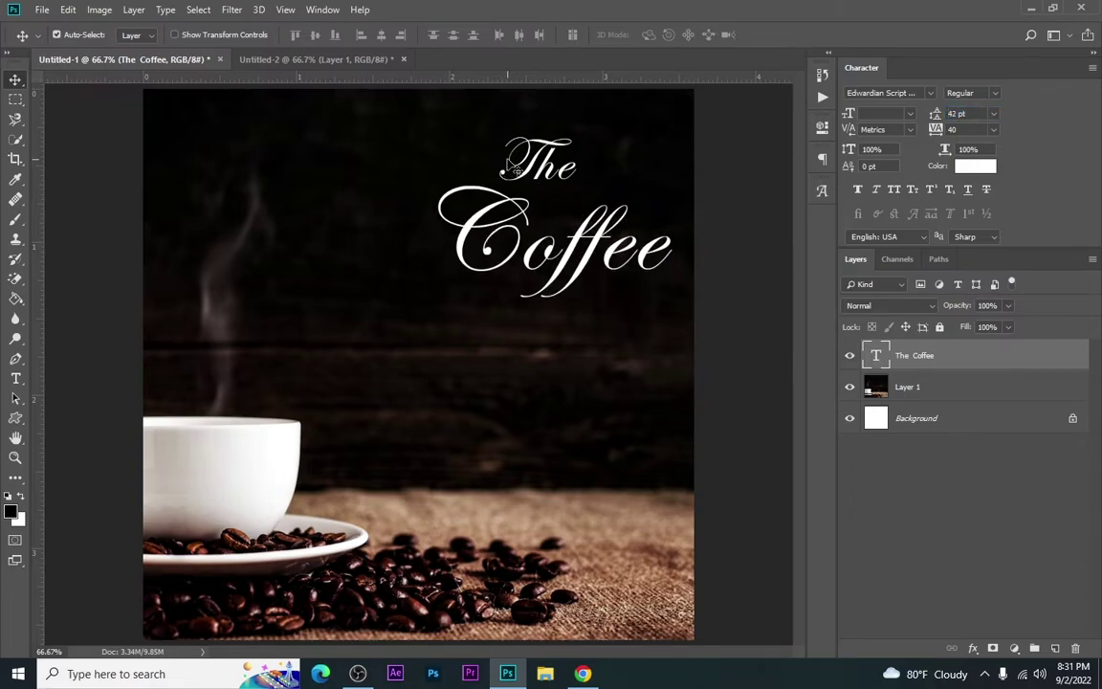
Insert spaces before "The" to shift it right above "Coffee", and move the whole title lower on the dark background
double_click(518, 153)
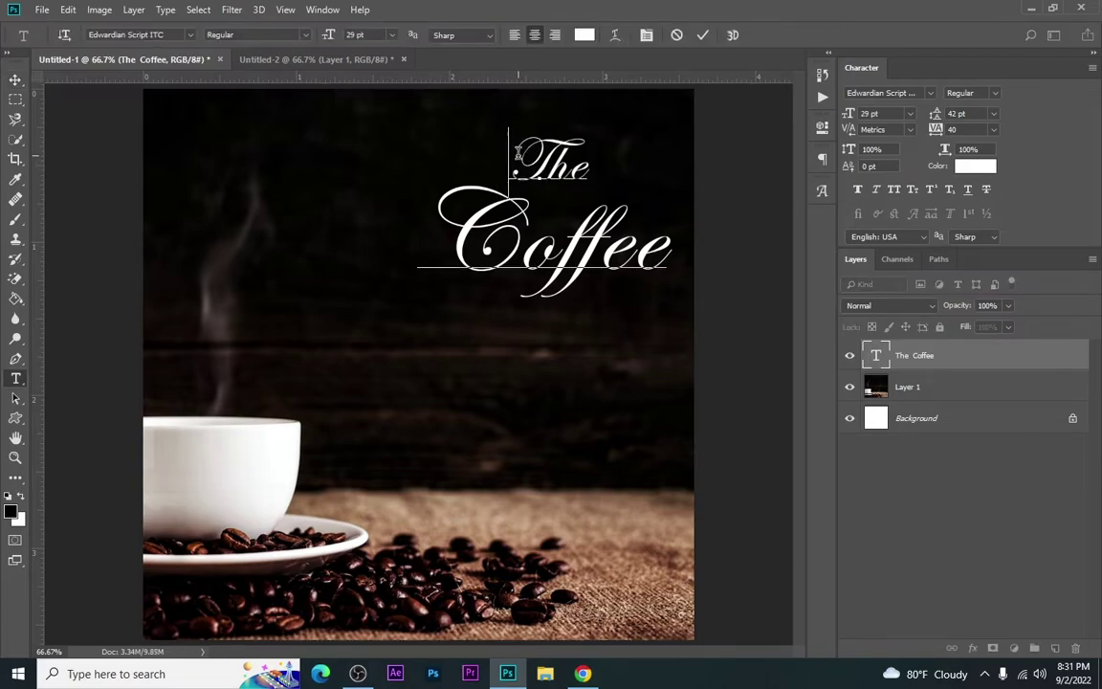
click(709, 37)
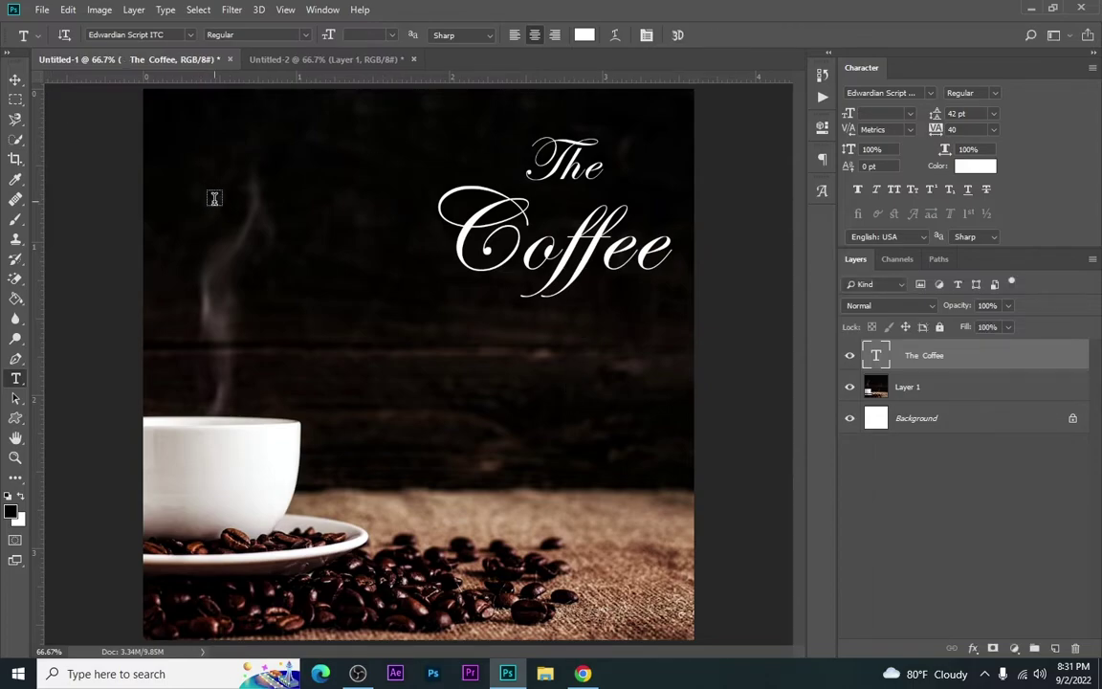
key(v)
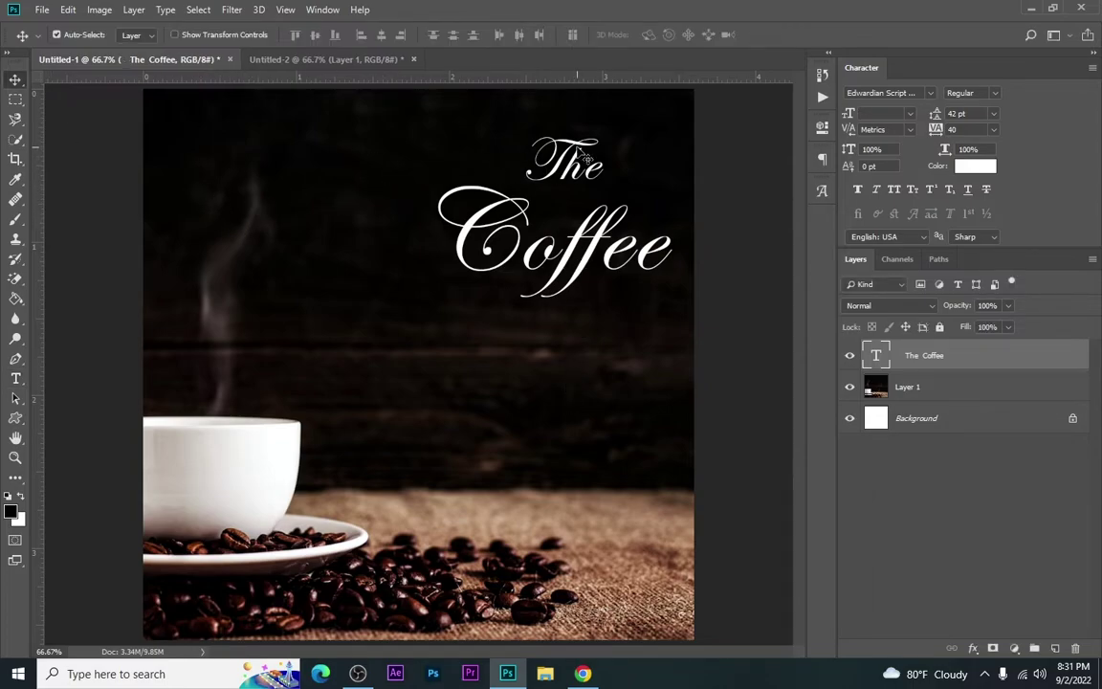
scroll(577, 177, down, 1)
drag(517, 175, 542, 248)
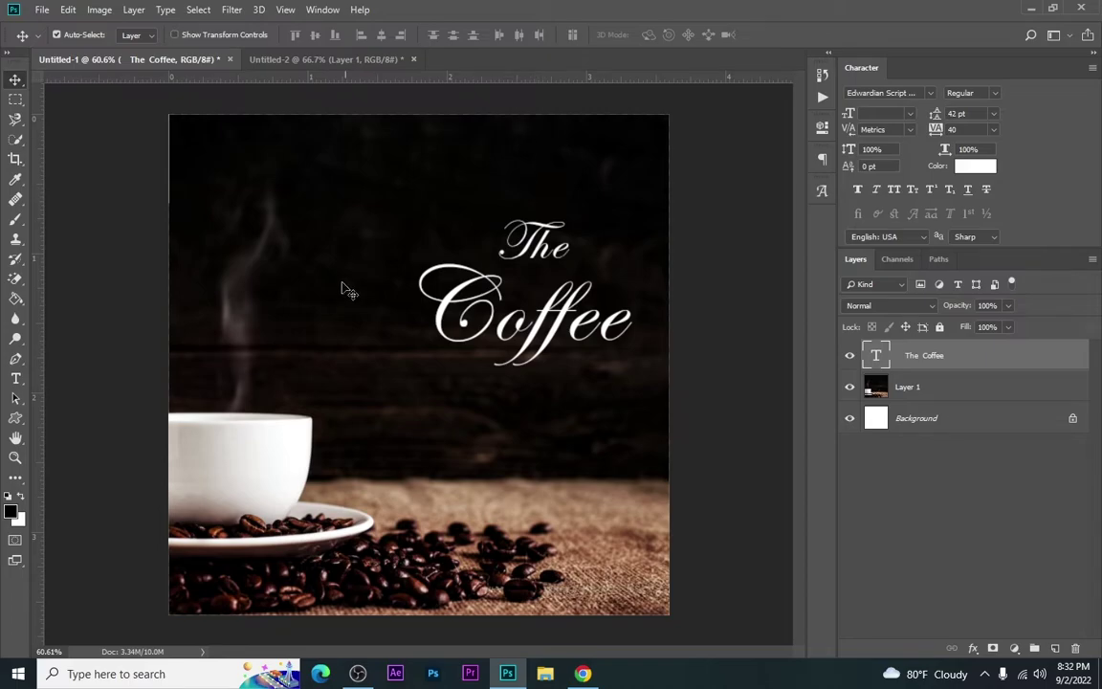
Draw a rectangle about 372 × 81 px below the title and remove its stroke
right_click(16, 418)
click(67, 419)
drag(429, 413, 603, 449)
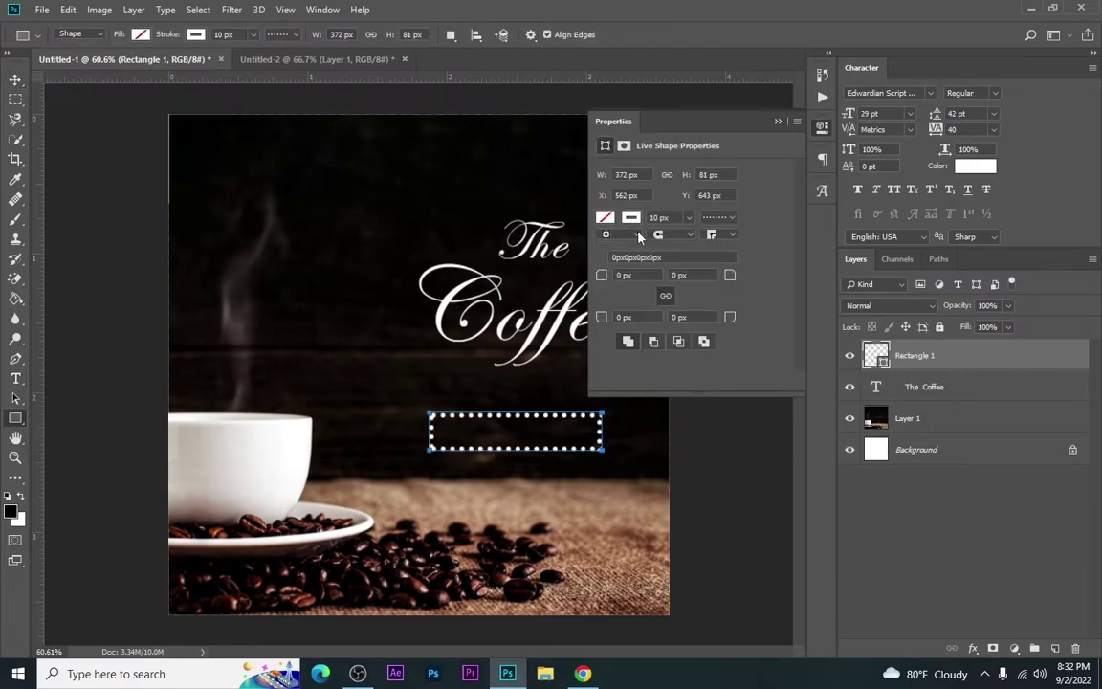
click(607, 219)
click(617, 252)
click(607, 219)
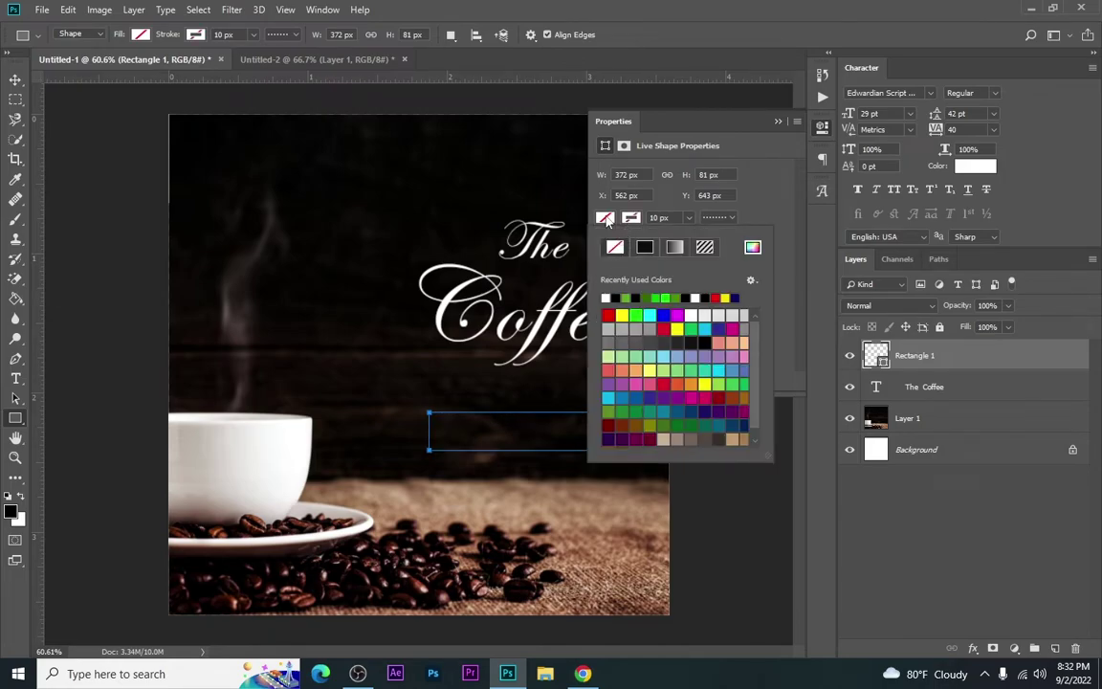
Fill the rectangle with a linear gradient from dark brown 130b04 to near-black, sampling both stop colors from the photo's background
click(674, 248)
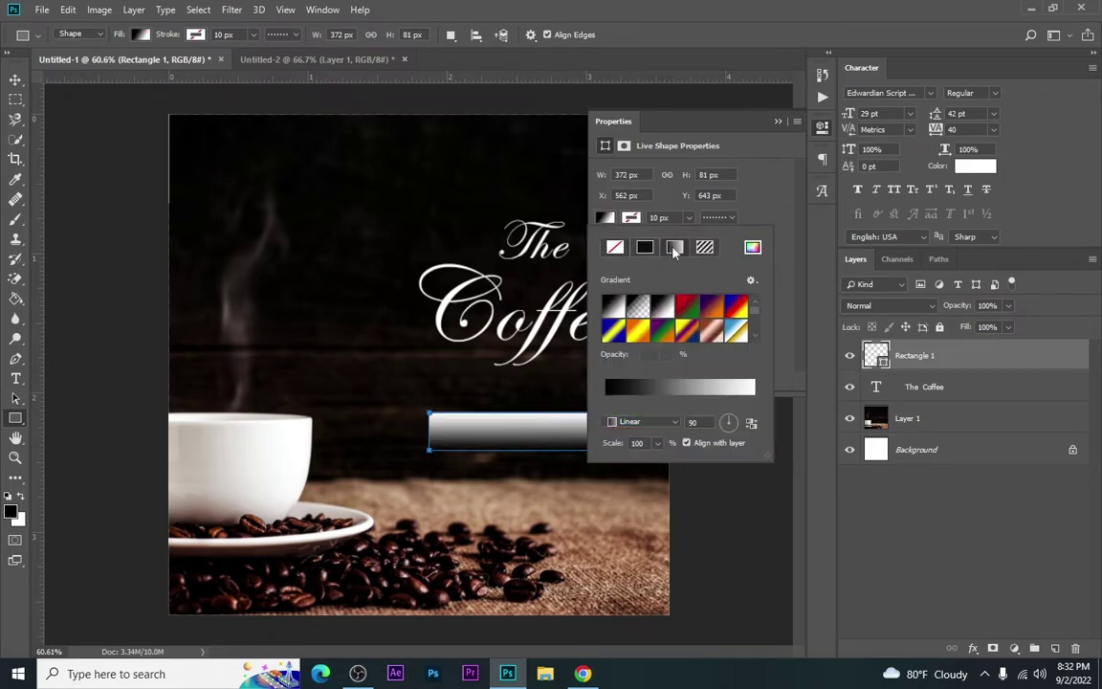
click(654, 392)
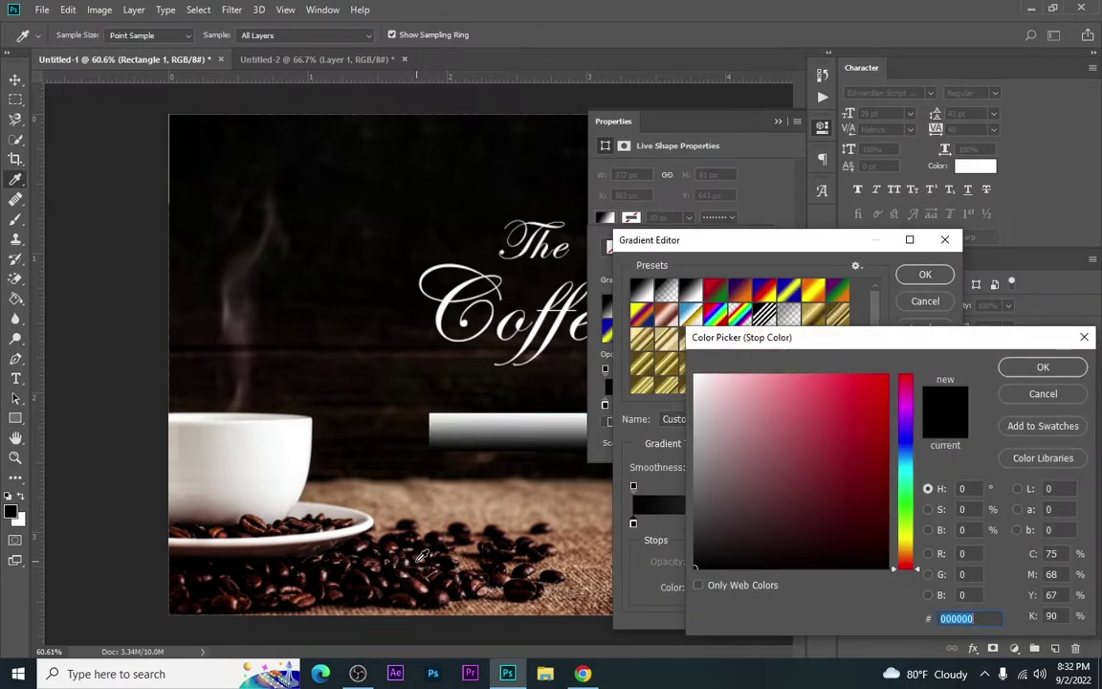
click(377, 505)
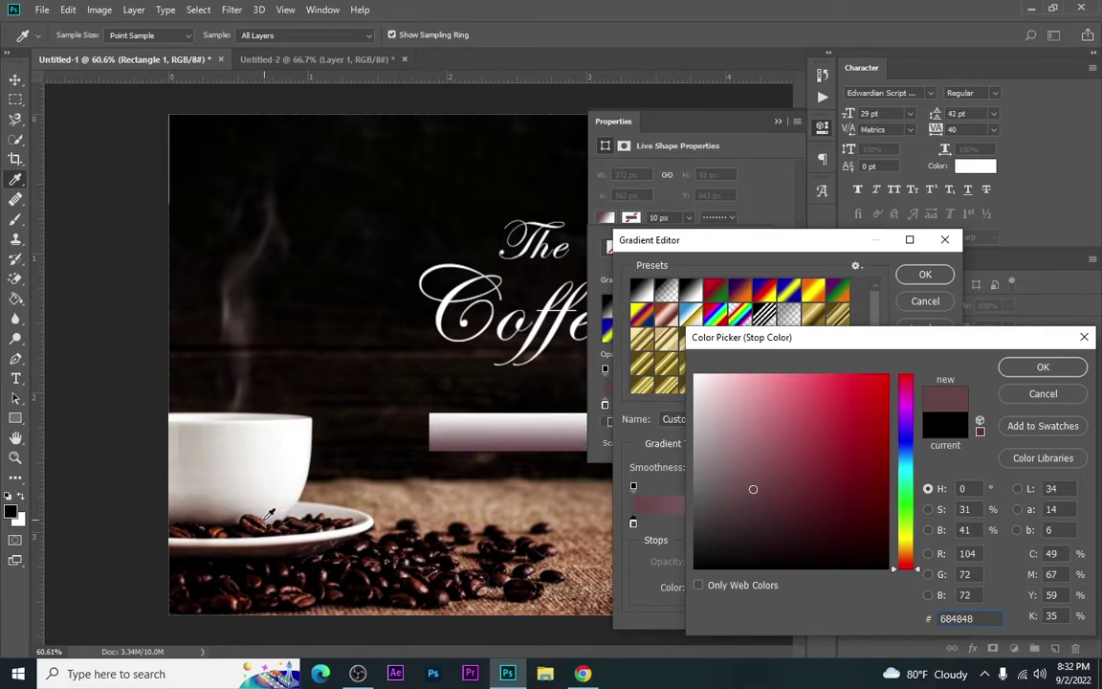
click(198, 326)
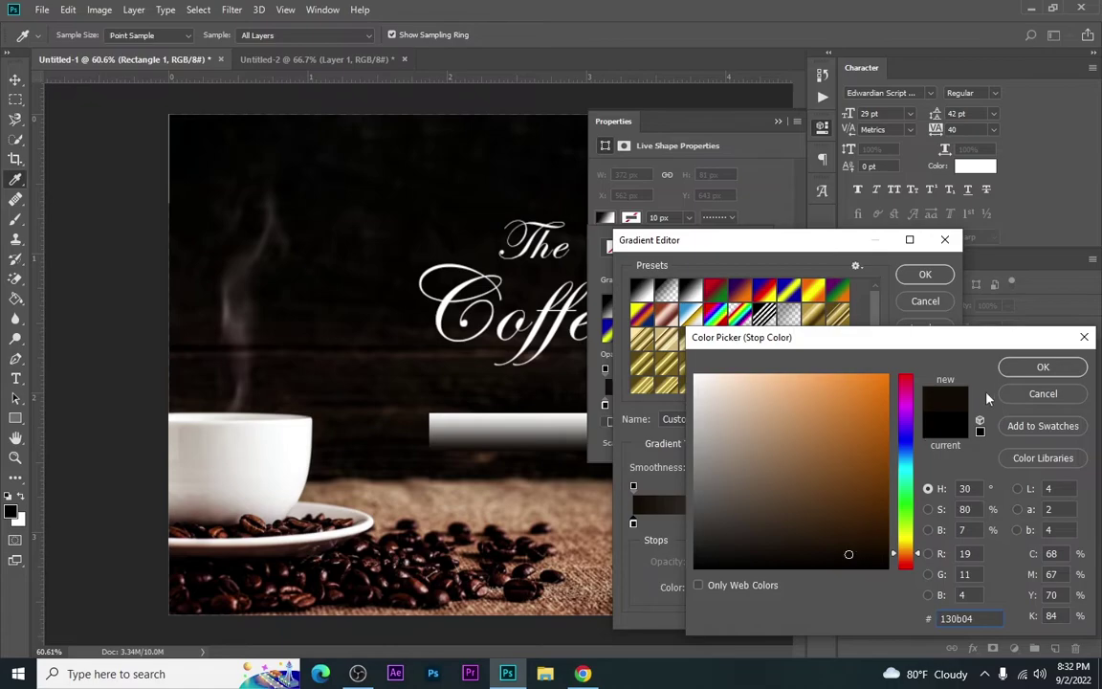
click(1043, 366)
click(939, 524)
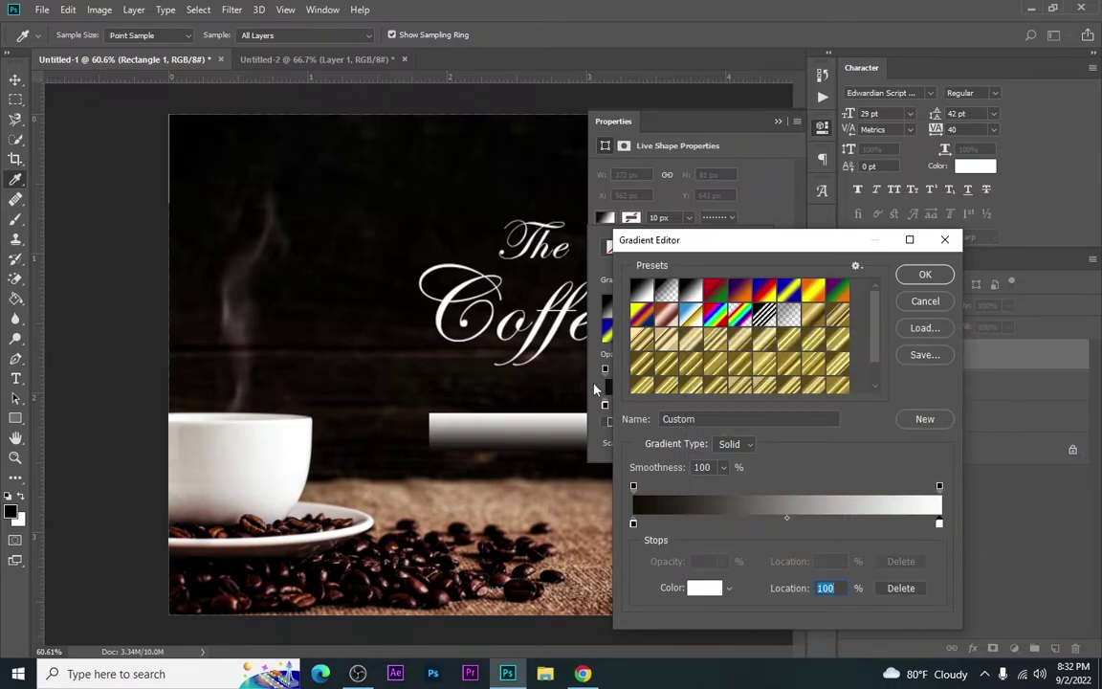
click(423, 194)
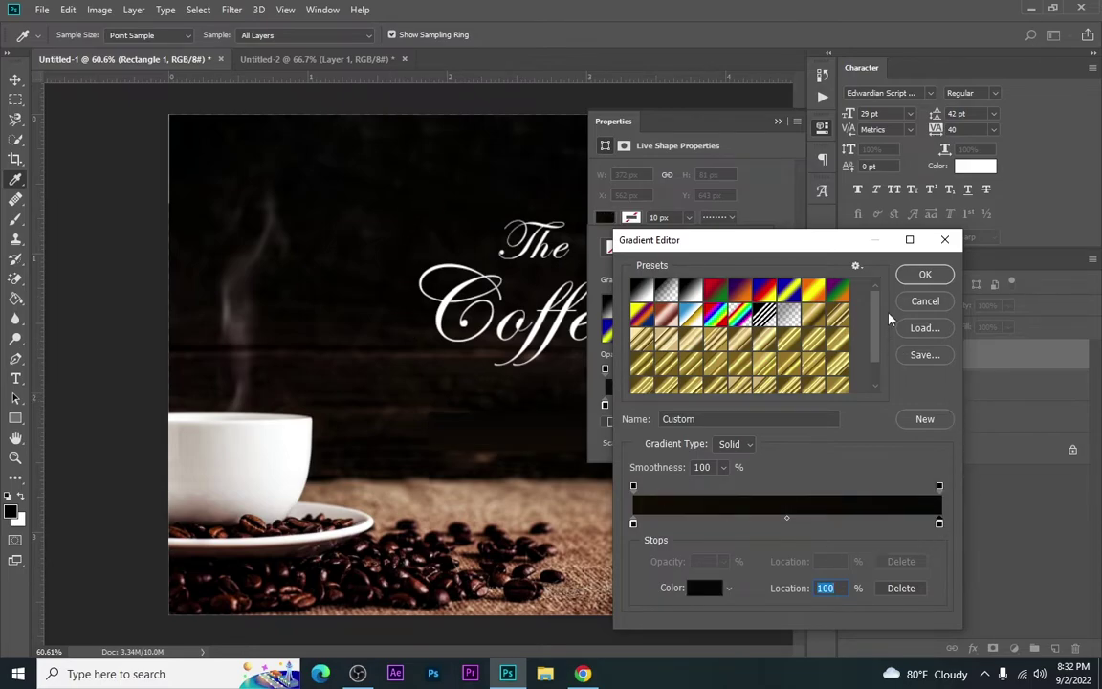
click(924, 276)
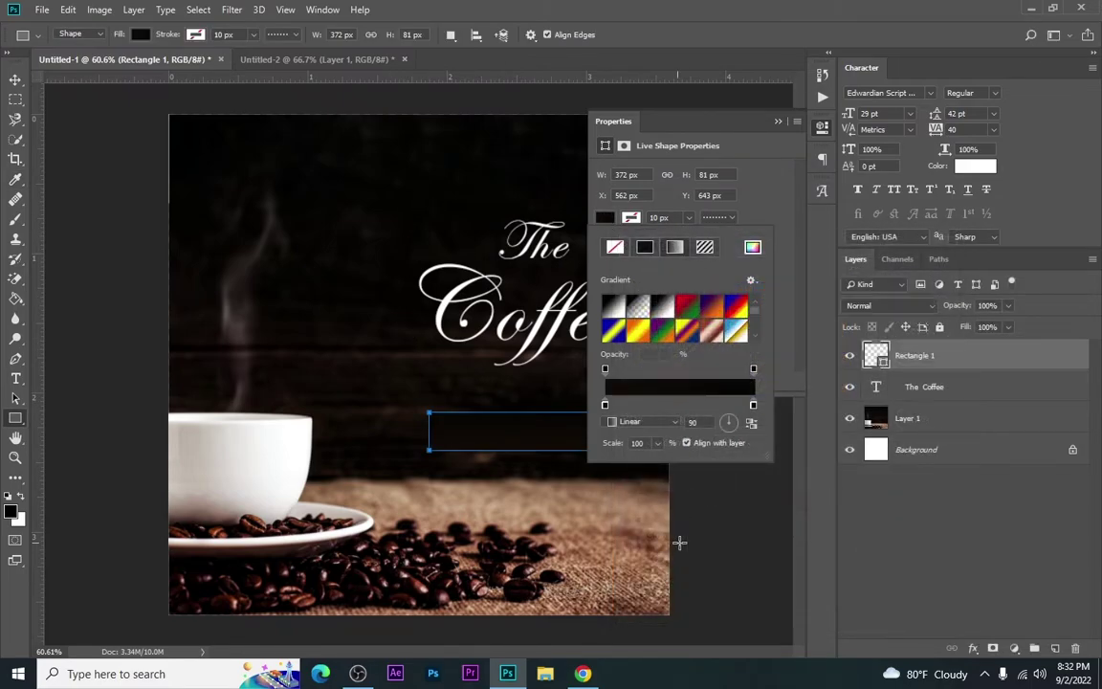
Set the angle of the rectangle's gradient fill to 0
click(645, 423)
click(651, 425)
key(Return)
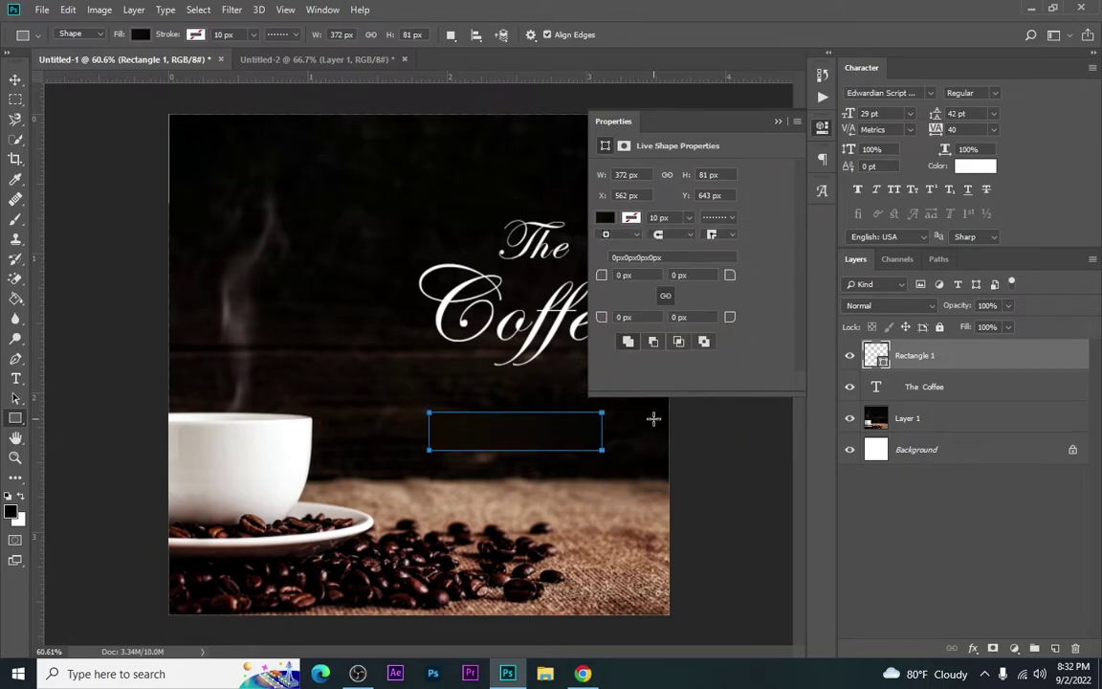
click(604, 220)
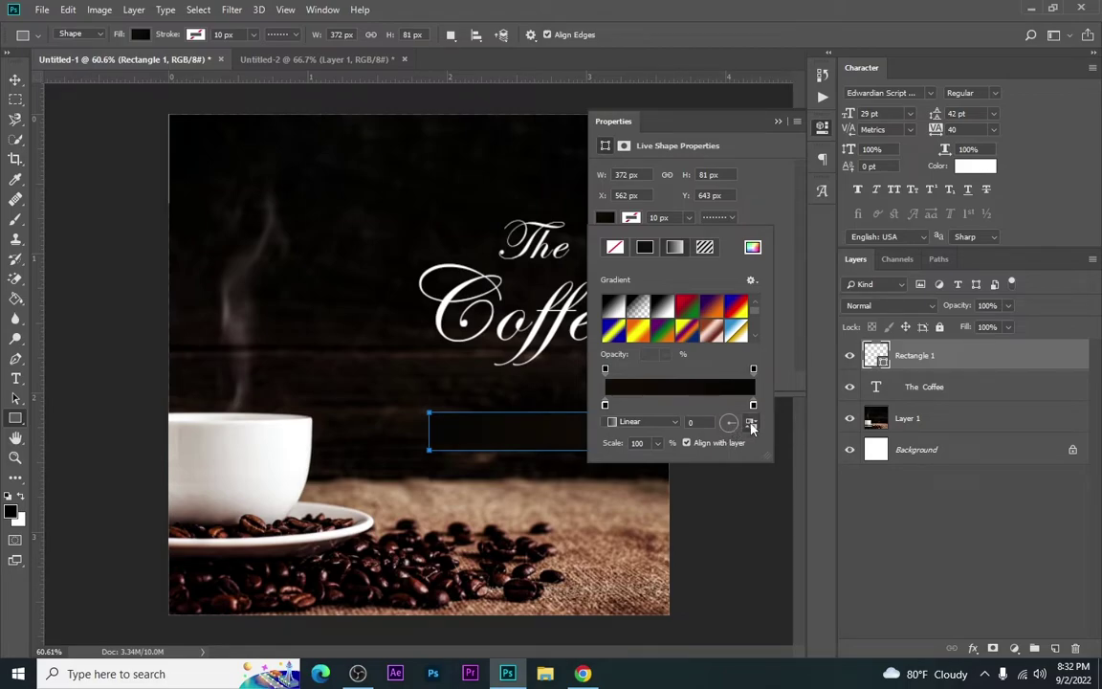
click(777, 123)
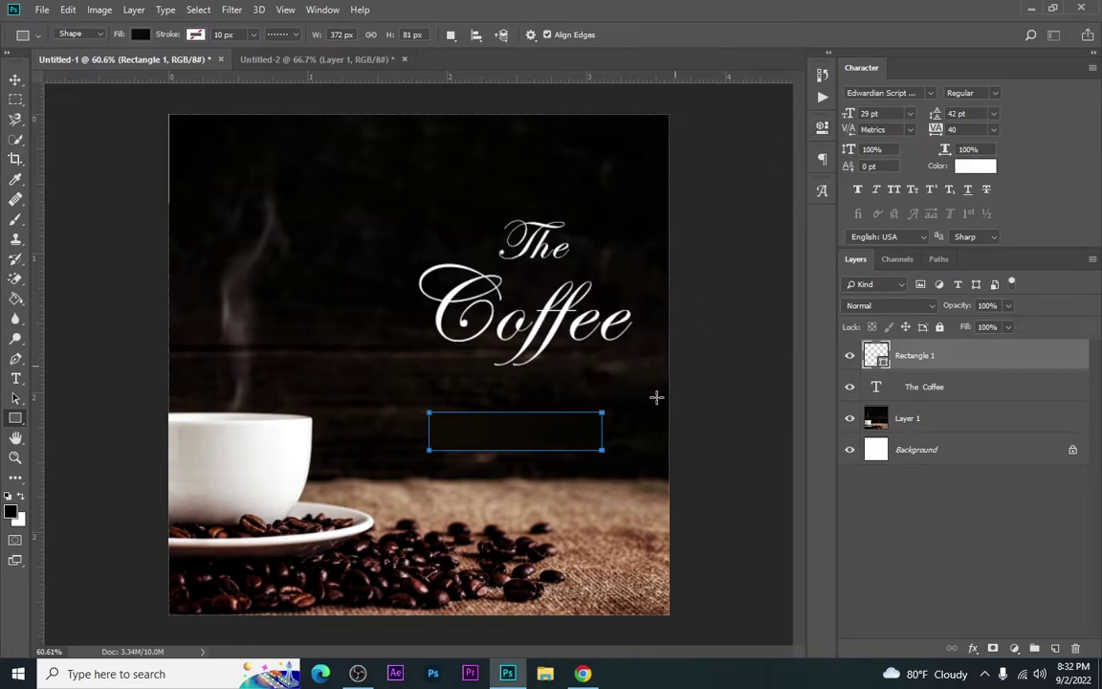
click(486, 483)
click(634, 168)
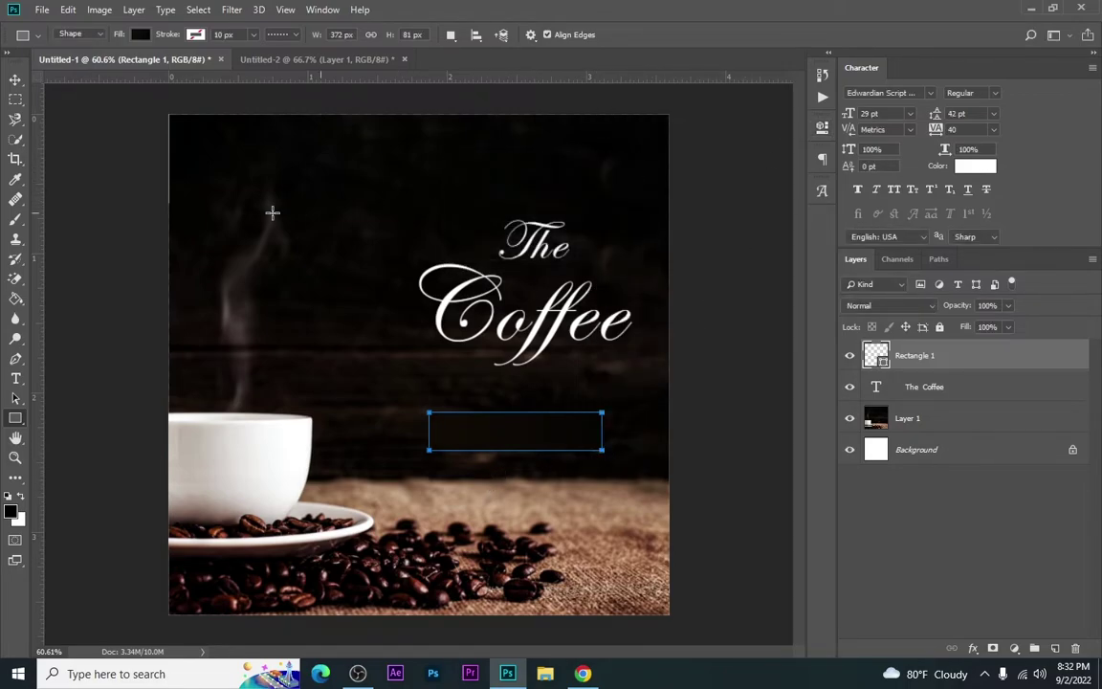
Round all four corners of the rectangle and move it down onto the burlap's upper edge
click(15, 79)
key(ctrl+plus)
mouse_move(507, 457)
mouse_down()
mouse_move(509, 439)
mouse_move(512, 450)
mouse_up()
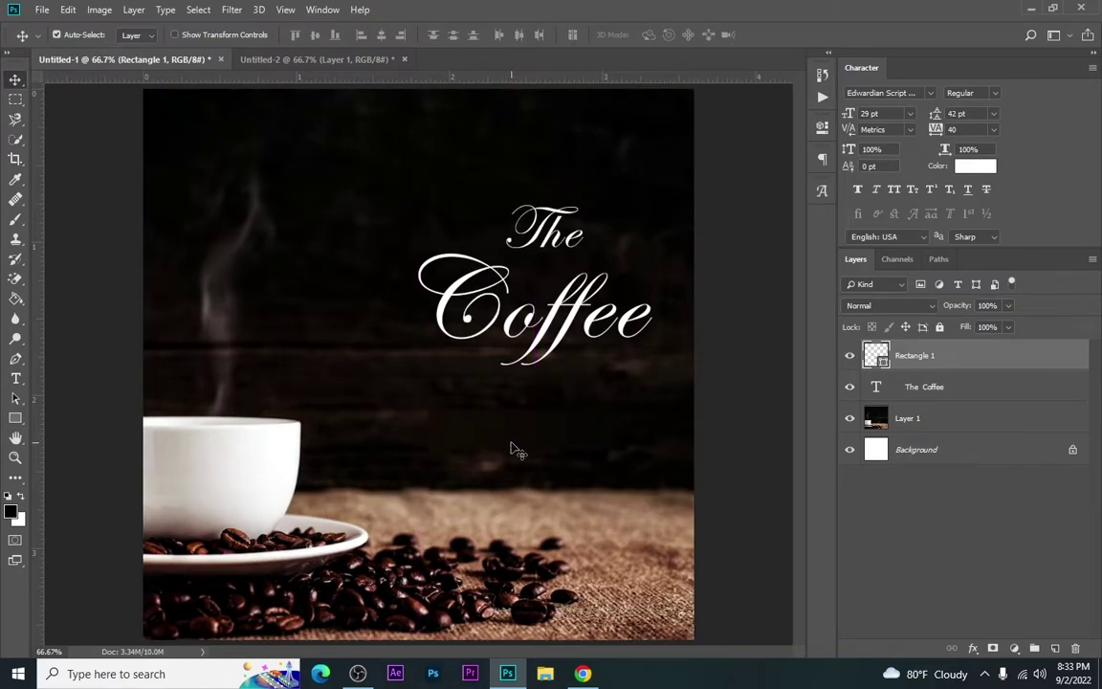
click(823, 127)
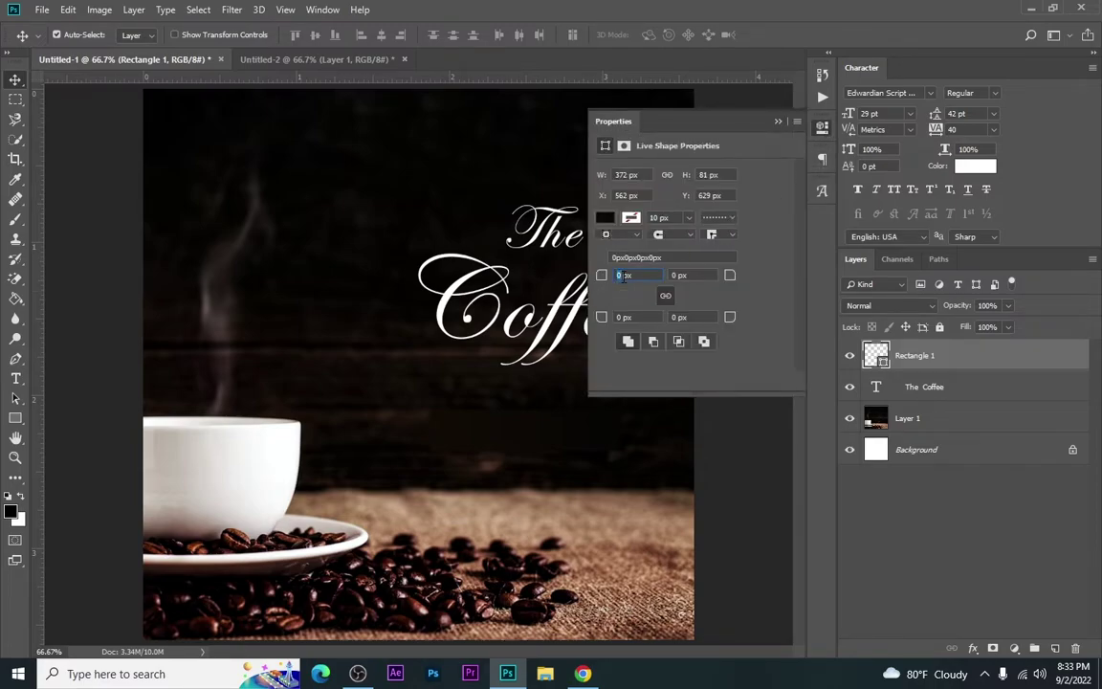
key(Return)
click(778, 121)
drag(514, 435, 533, 521)
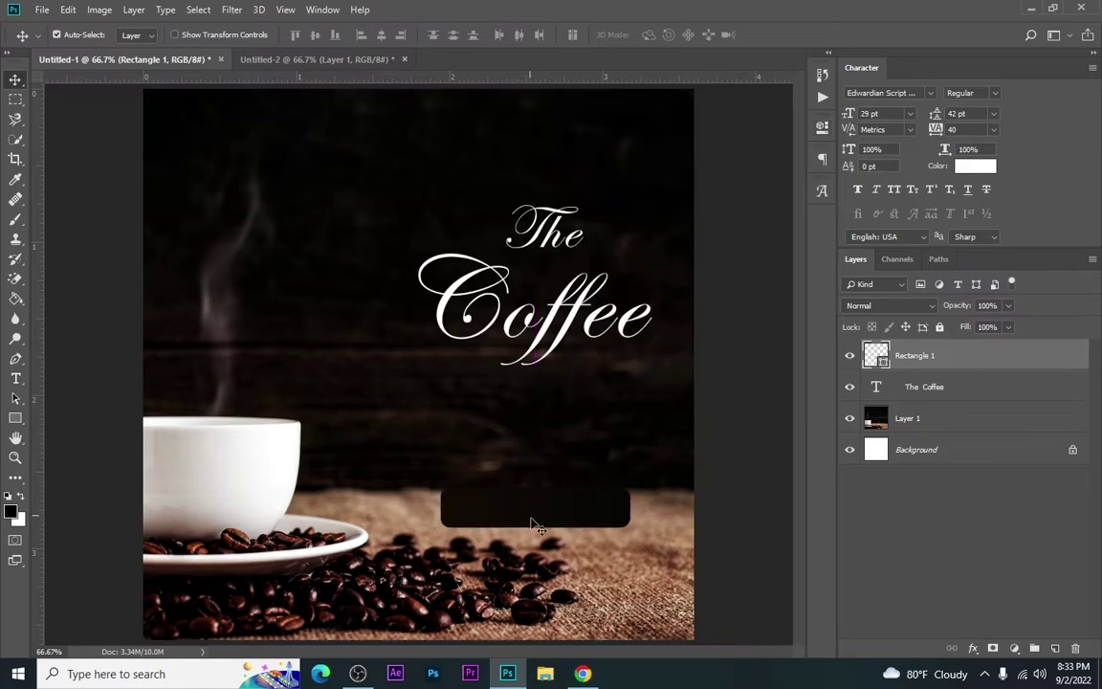
Add a white text line reading "order now" between the title and the rounded rectangle
key(t)
click(456, 429)
text(o)
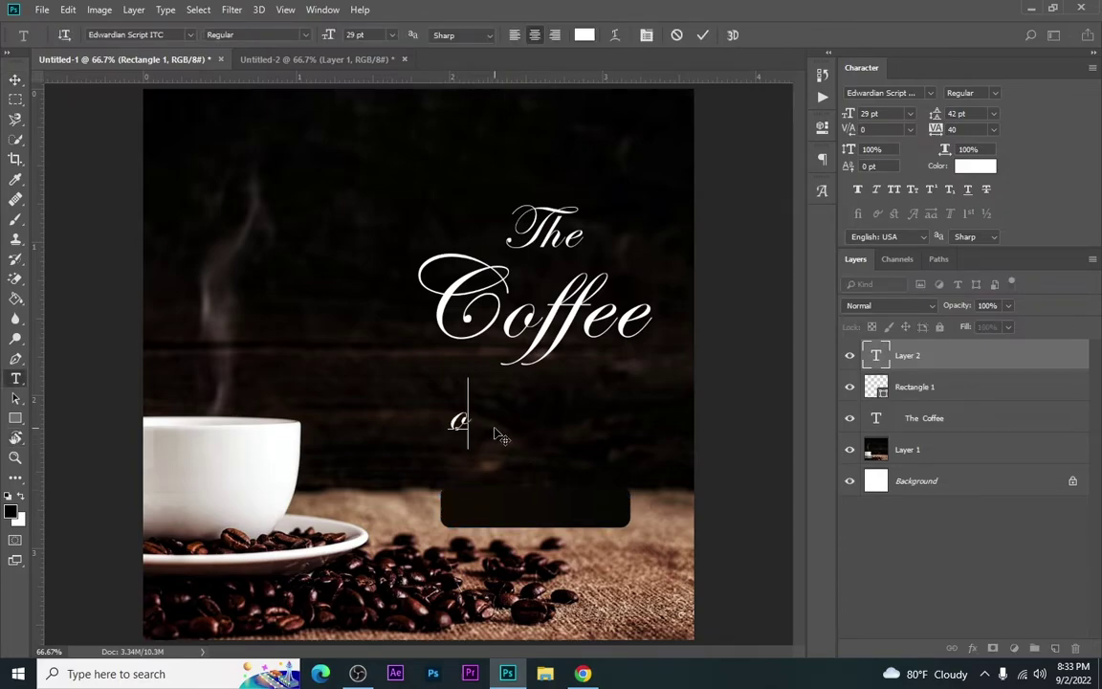
text(rder )
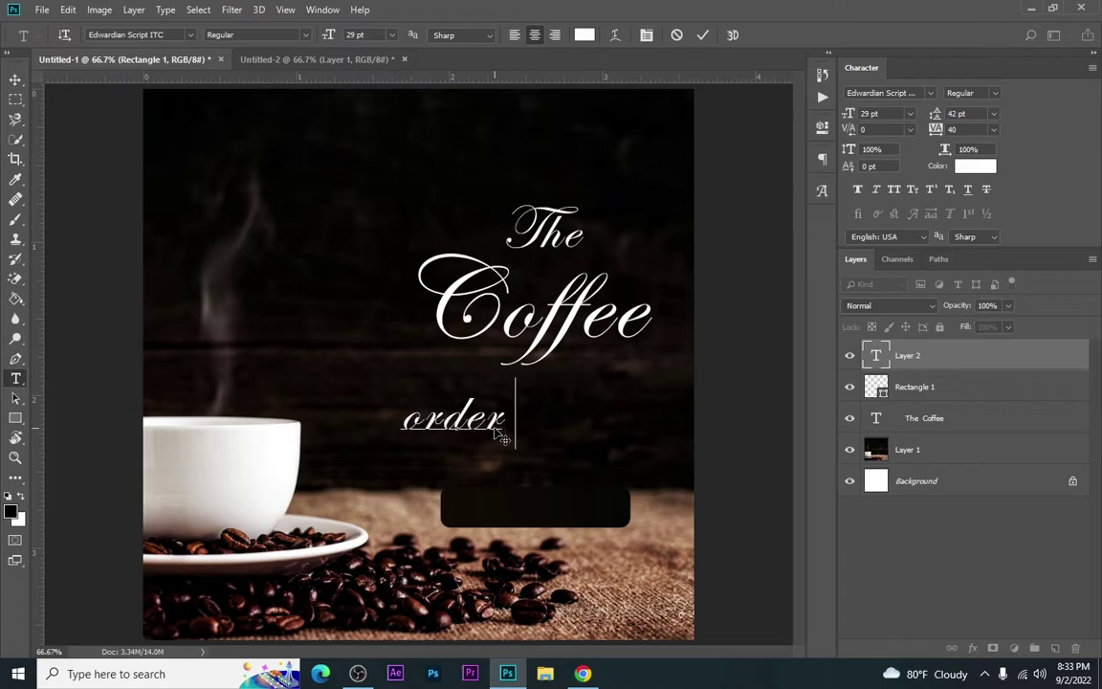
text(now)
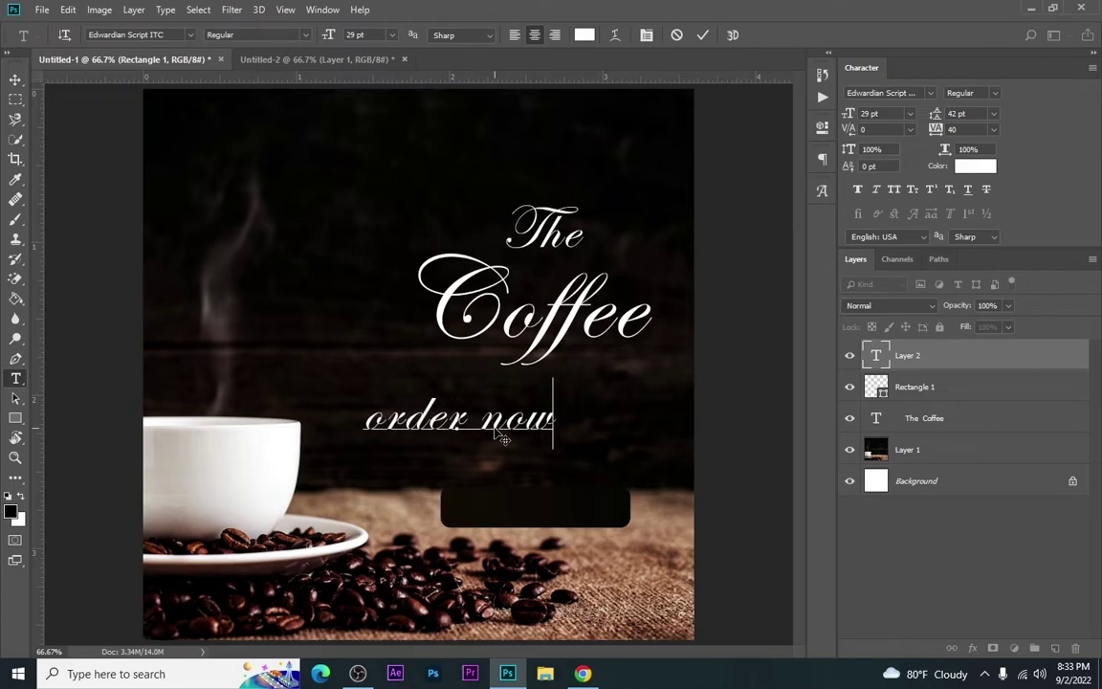
click(702, 36)
Set the "order now" text's font to Eras Bold ITC and turn on All Caps
click(926, 93)
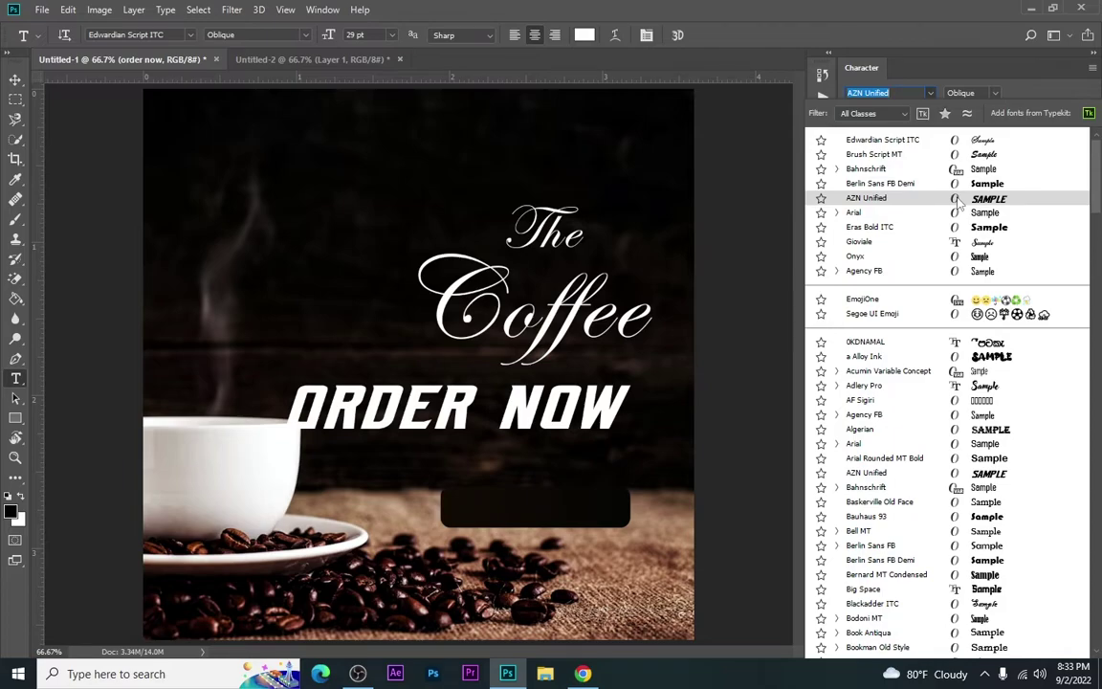
click(960, 228)
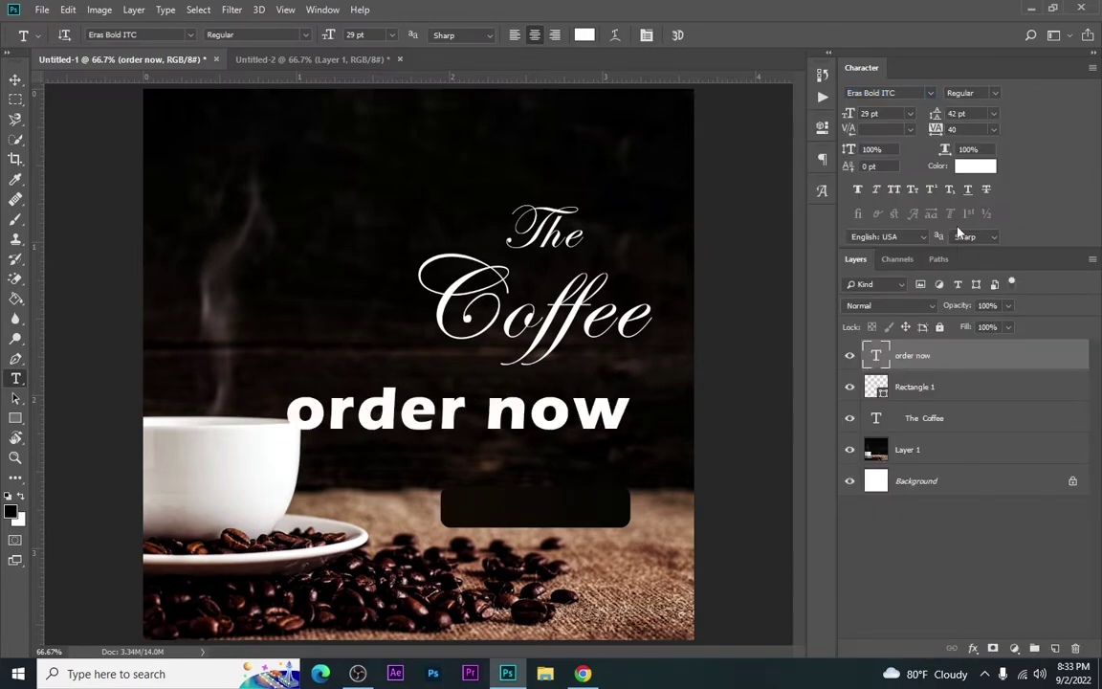
click(892, 189)
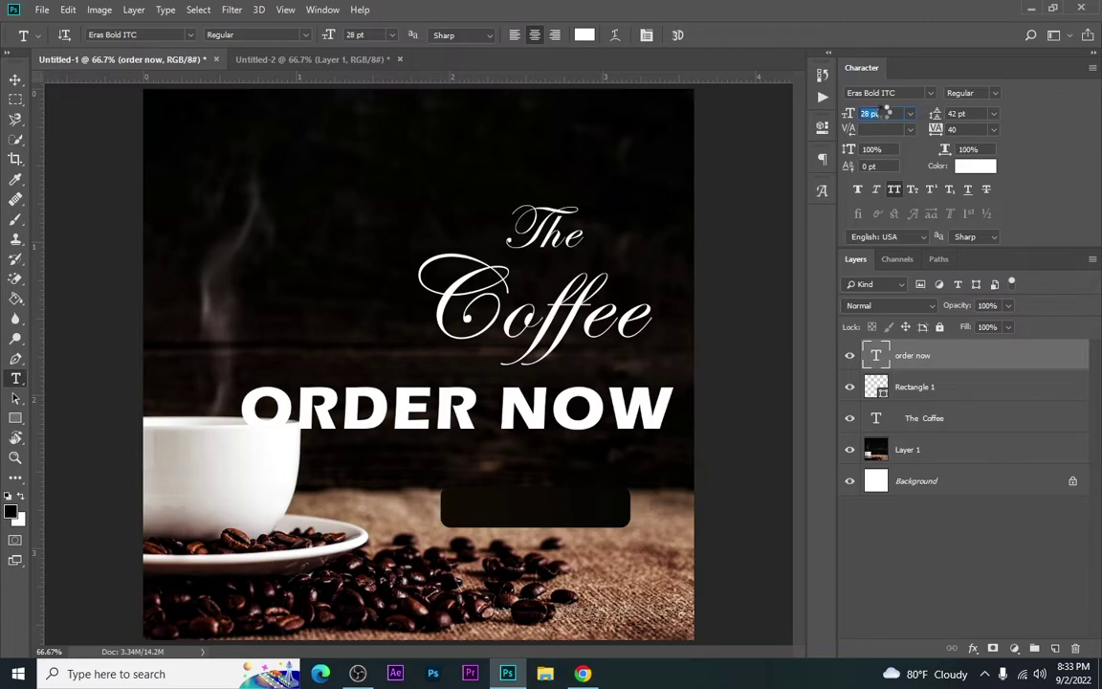
Reduce the "ORDER NOW" text to 11 pt and set its tracking to 0
key(Down)
key(Down)
key(Down)
key(Down)
click(994, 129)
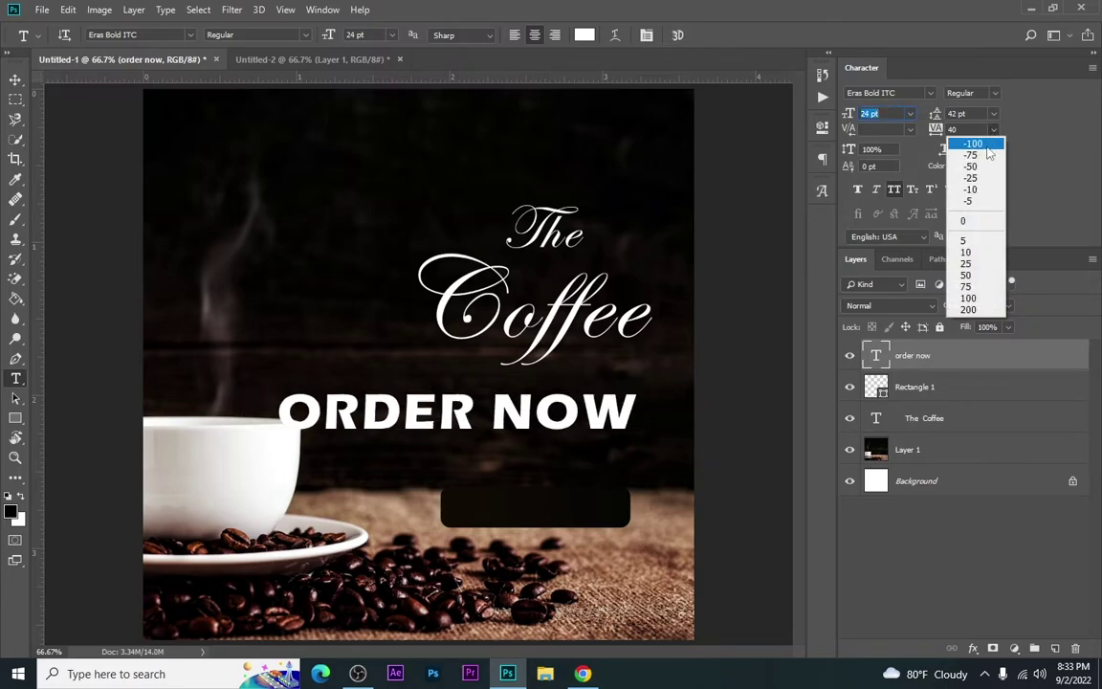
click(975, 221)
key(Down)
key(Down)
key(Down)
key(Down)
key(Down)
key(Down)
key(Down)
key(Down)
key(Down)
key(Down)
key(Down)
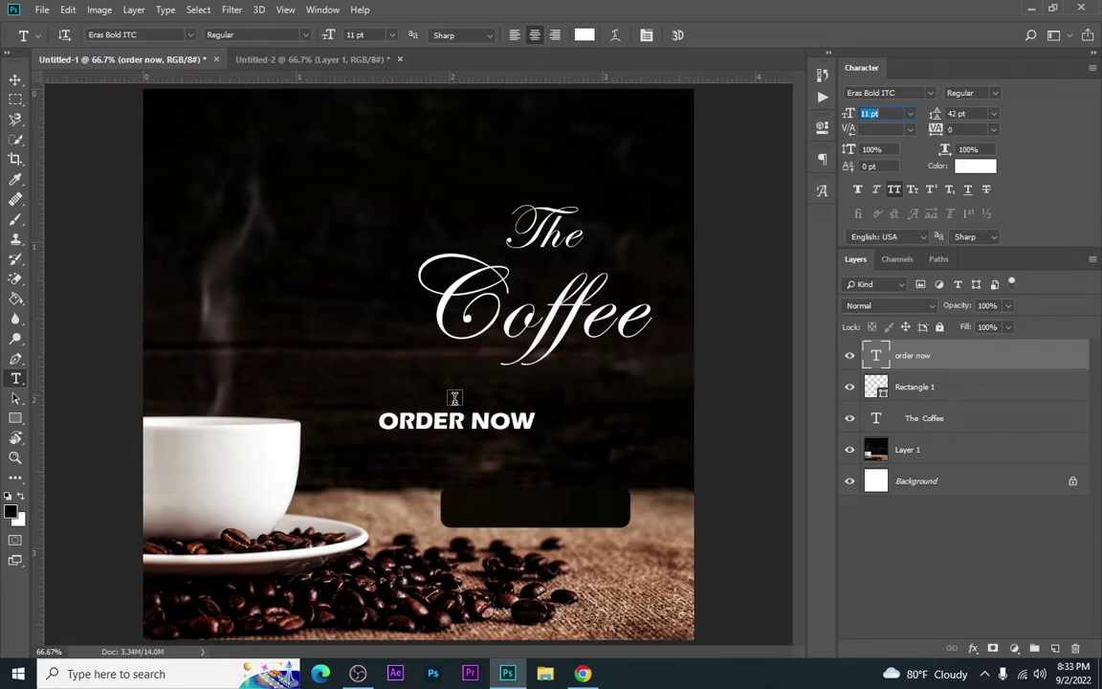
Move the "ORDER NOW" text onto the rounded dark rectangle and center it there
text(v)
click(16, 80)
click(544, 267)
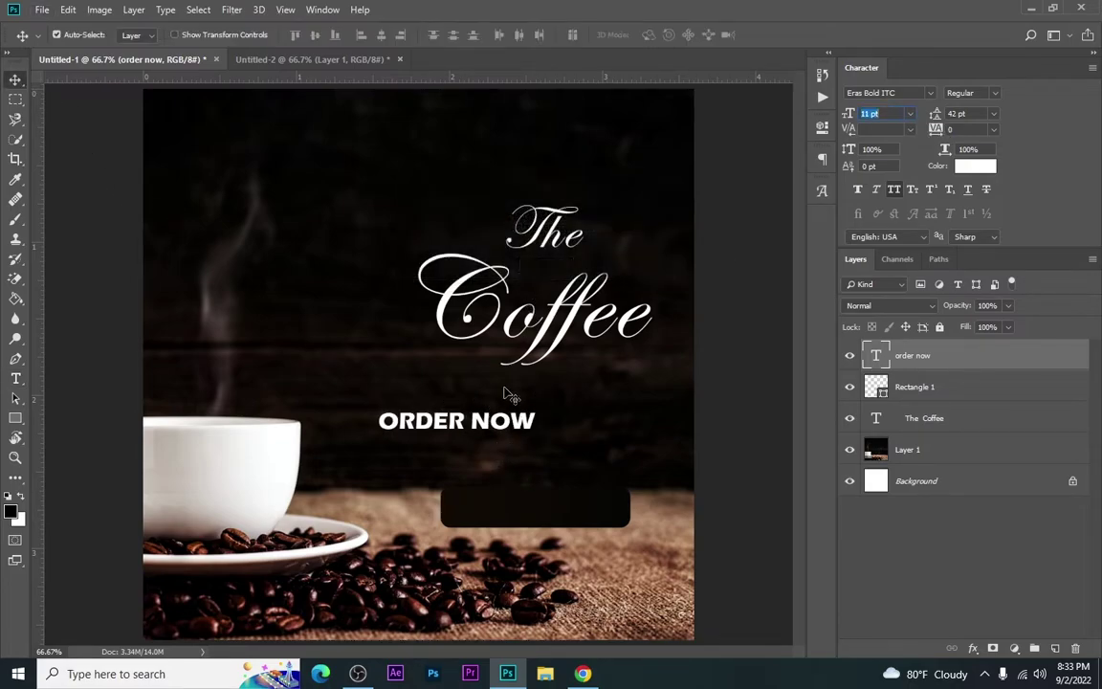
click(647, 450)
scroll(647, 450, up, 2)
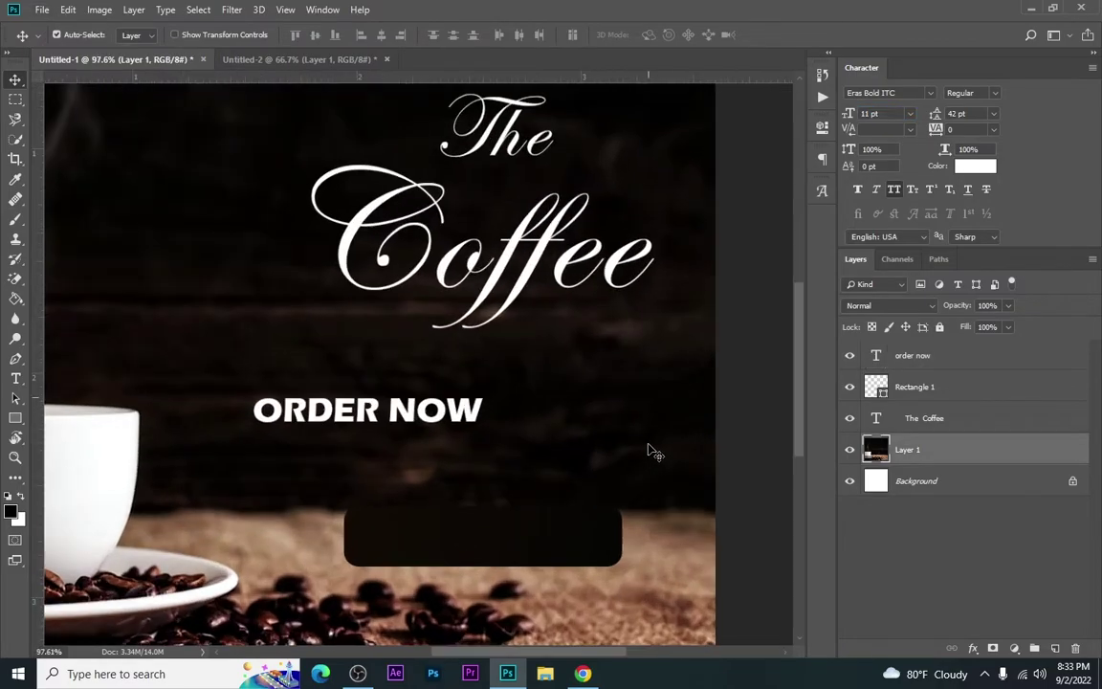
drag(429, 361, 549, 492)
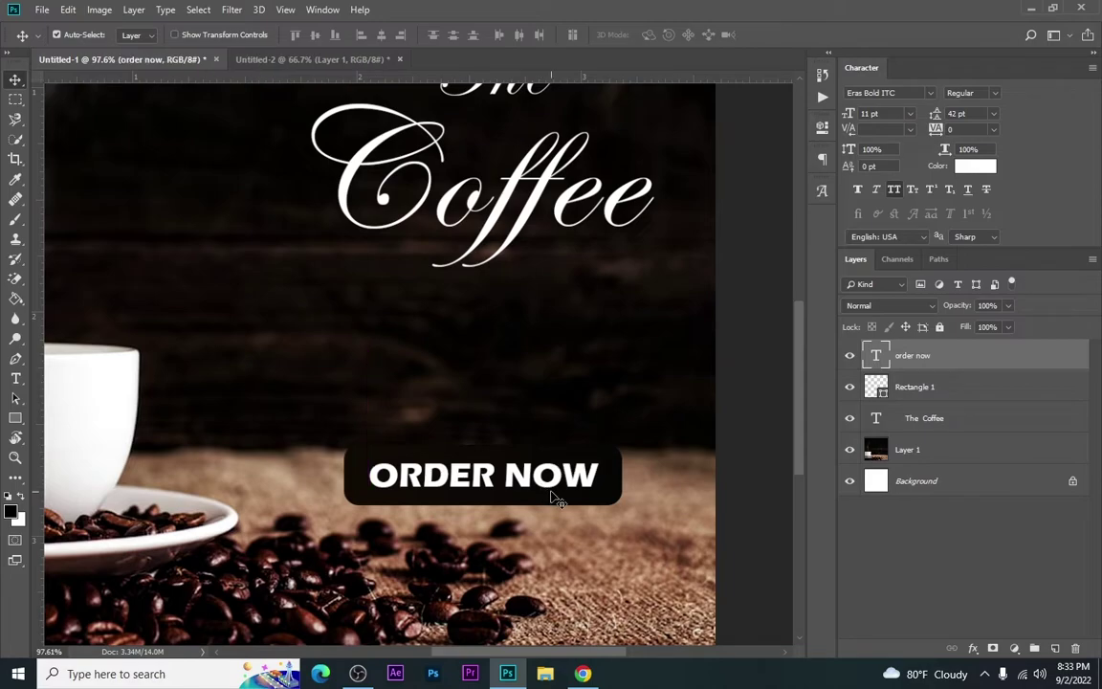
scroll(558, 500, up, 2)
drag(527, 485, 526, 482)
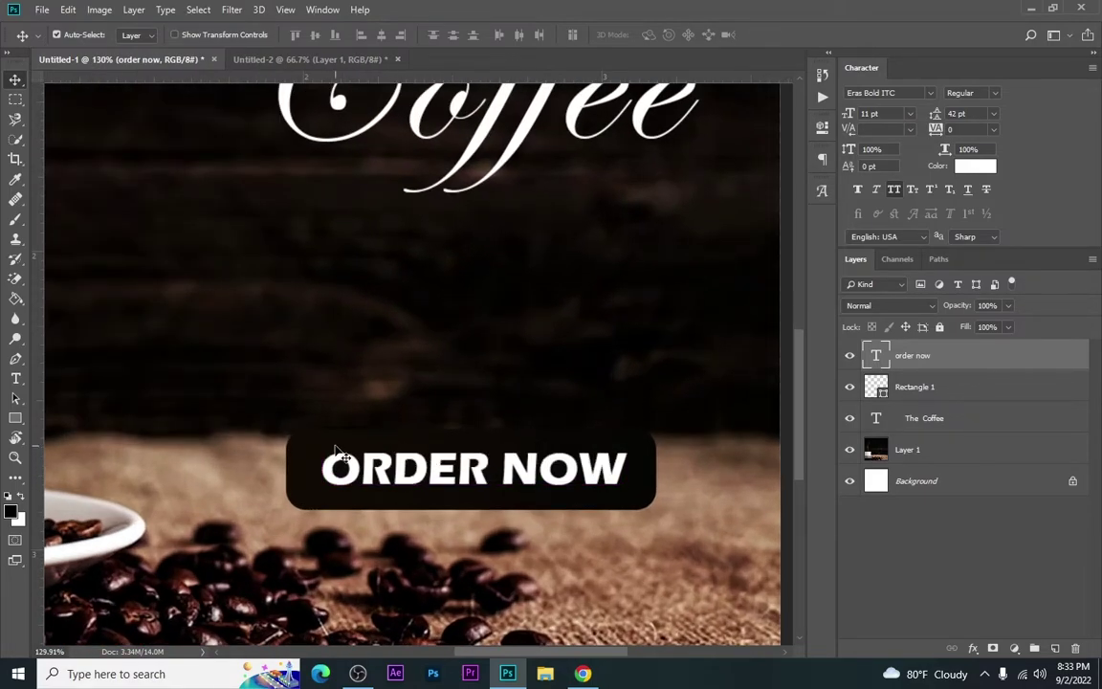
Align the "ORDER NOW" text and the rounded rectangle on their horizontal centers
click(328, 449)
shift+click(351, 469)
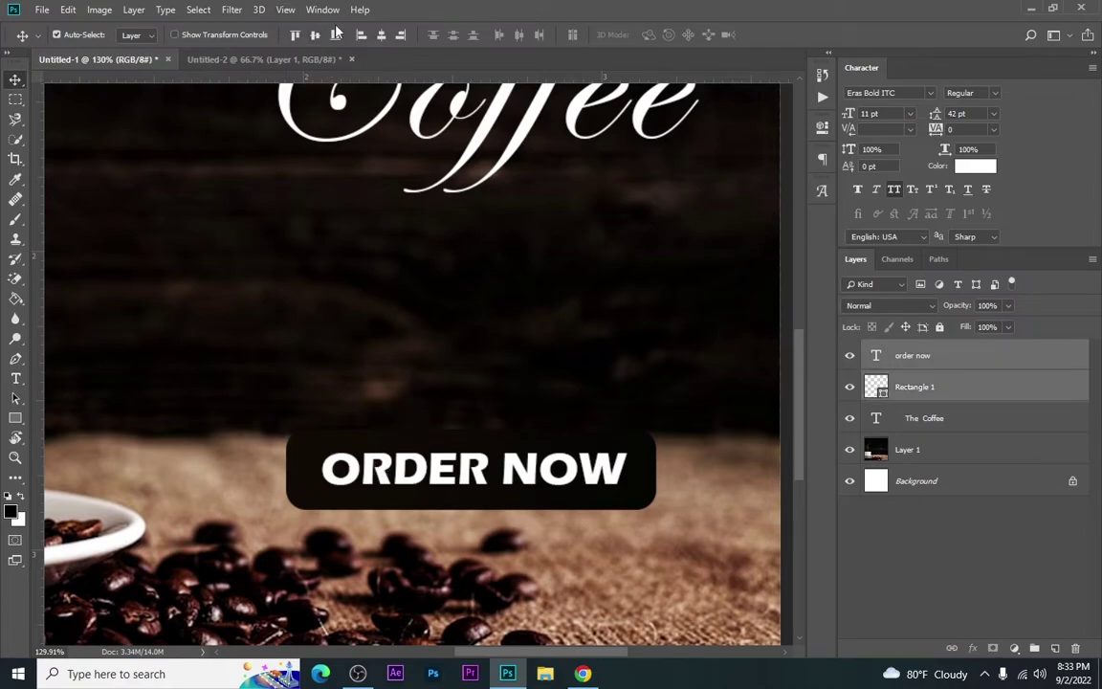
click(381, 34)
click(438, 226)
scroll(438, 369, down, 3)
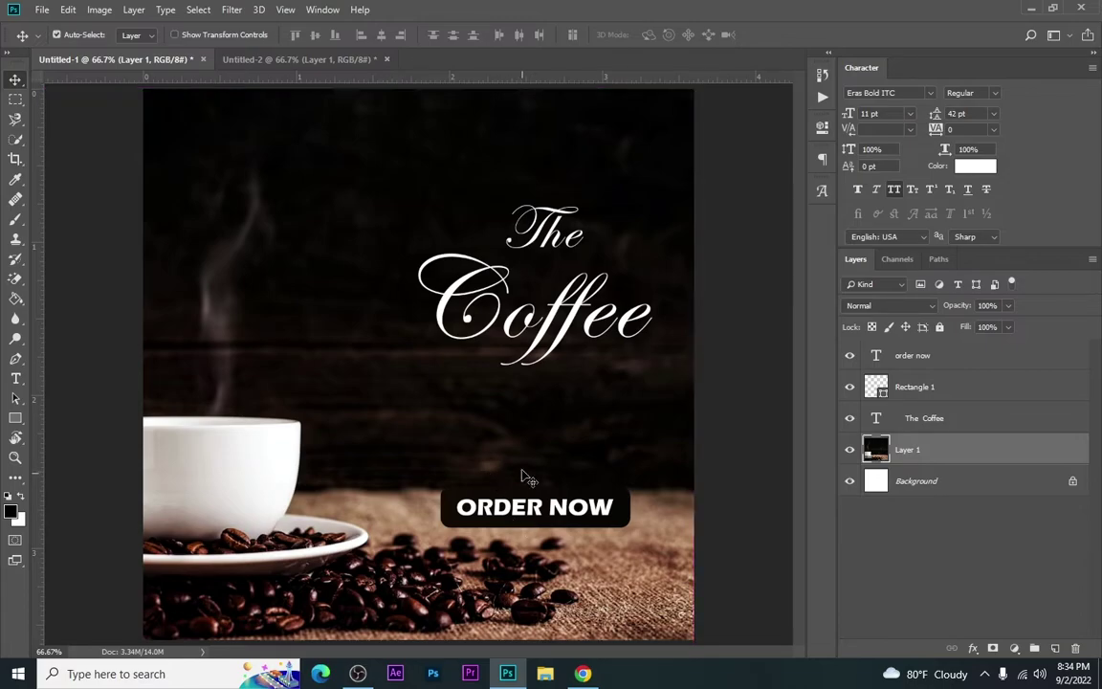
scroll(564, 247, down, 1)
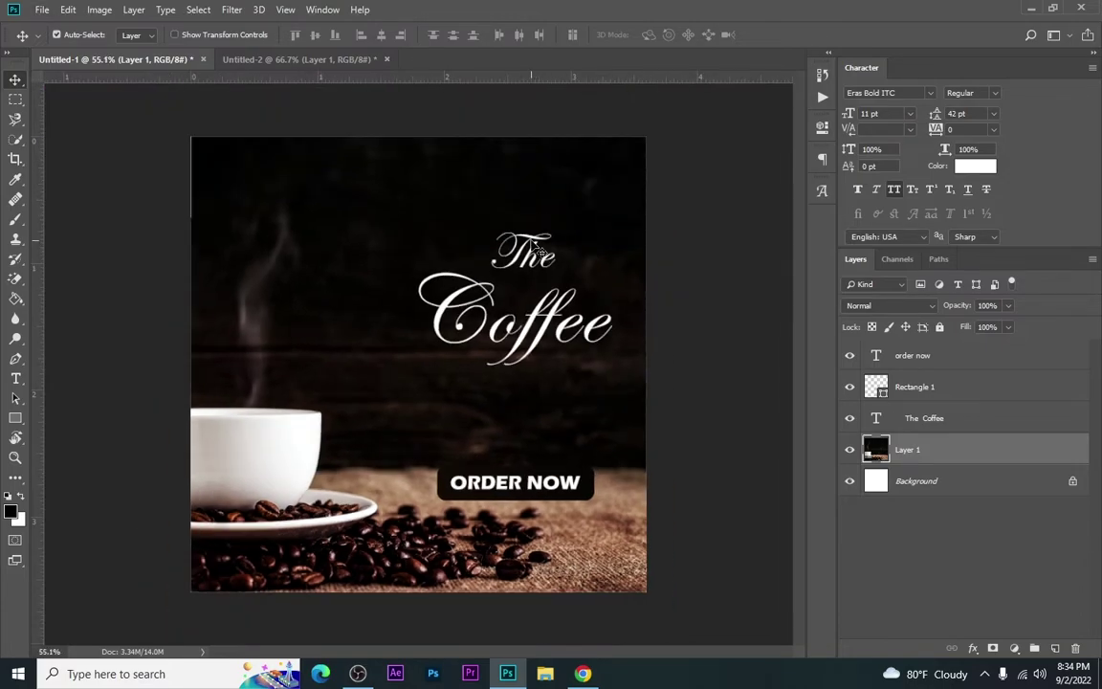
Start a new white text line near the poster's upper edge with the word "FORGET"
key(t)
click(349, 164)
text(FOR)
key(BackSpace)
key(BackSpace)
key(BackSpace)
key(BackSpace)
text(FOR )
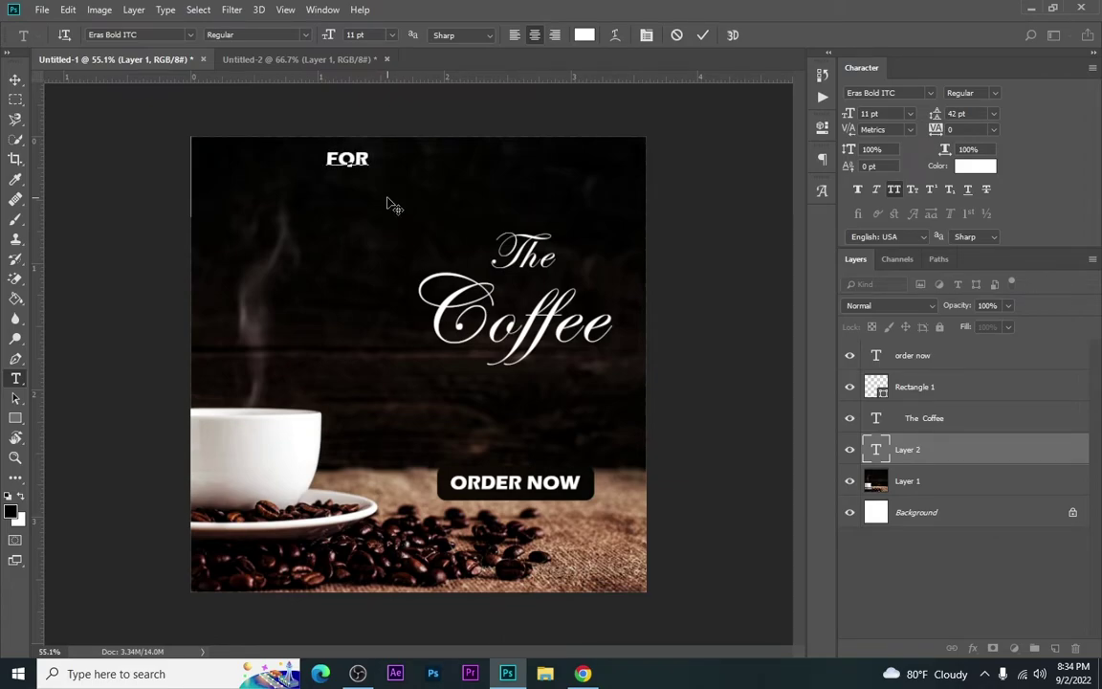
text(GET)
key(BackSpace)
key(BackSpace)
key(BackSpace)
key(BackSpace)
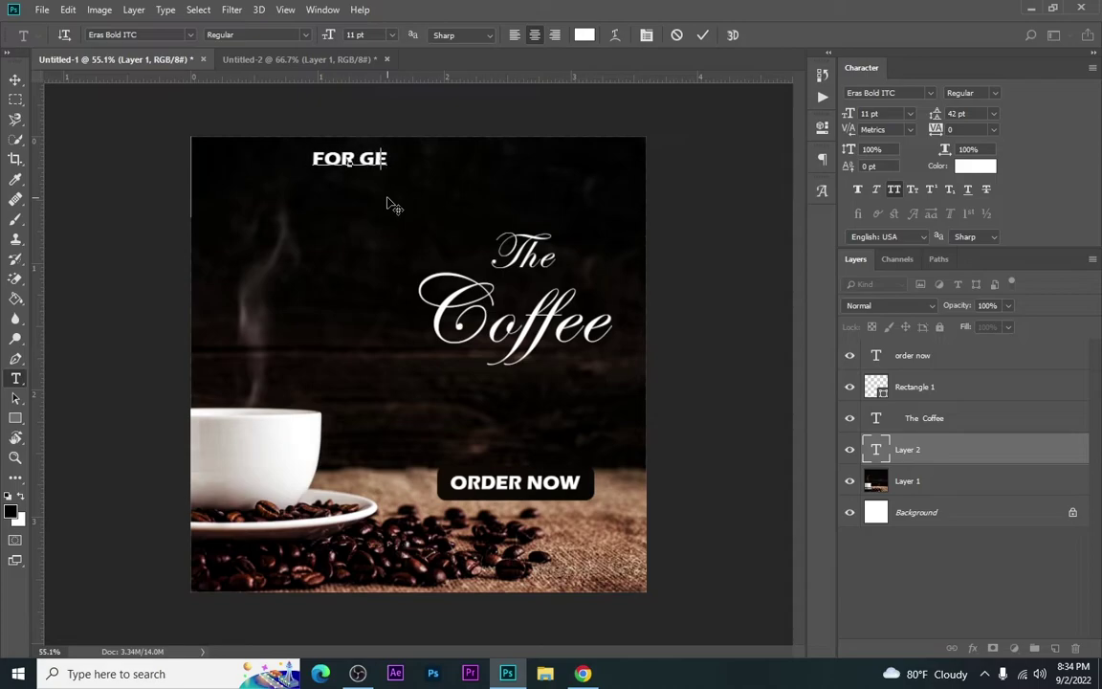
text(GE)
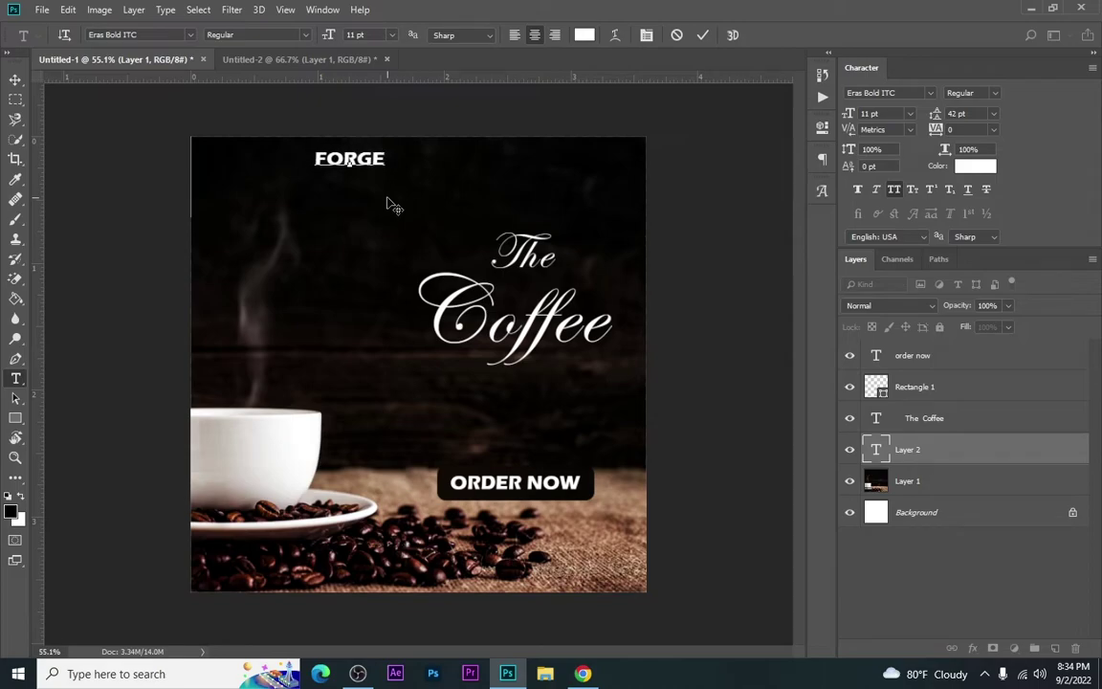
text(T)
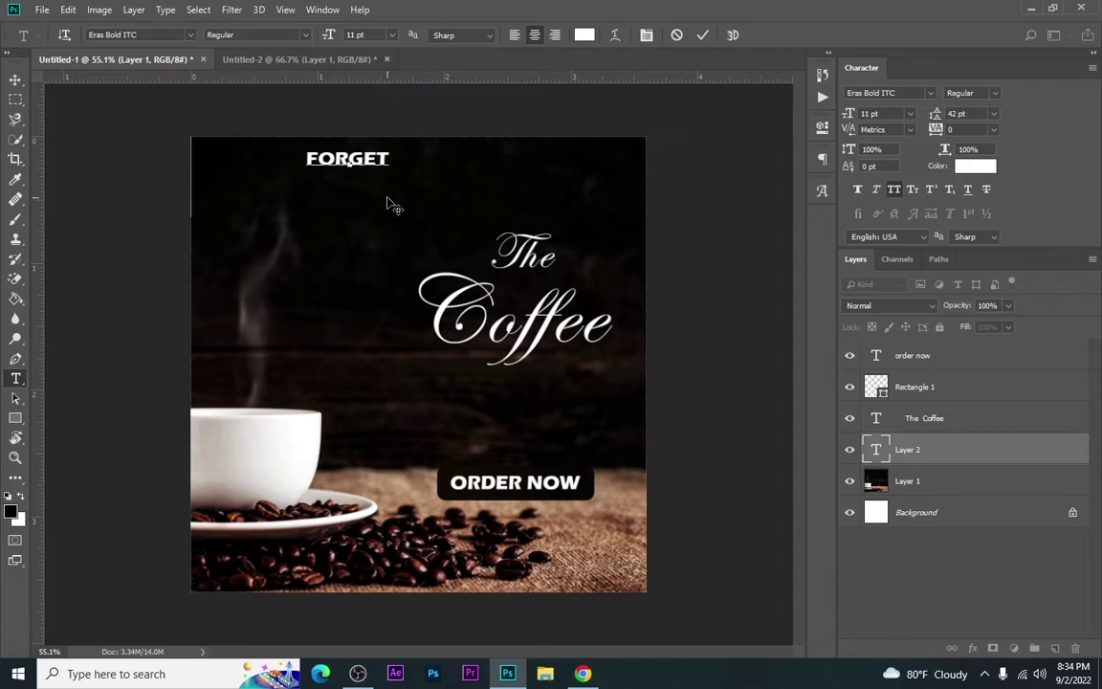
Complete the tagline so it reads "FORGET LOVE FALL IN" and commit the text
text(. LOVE )
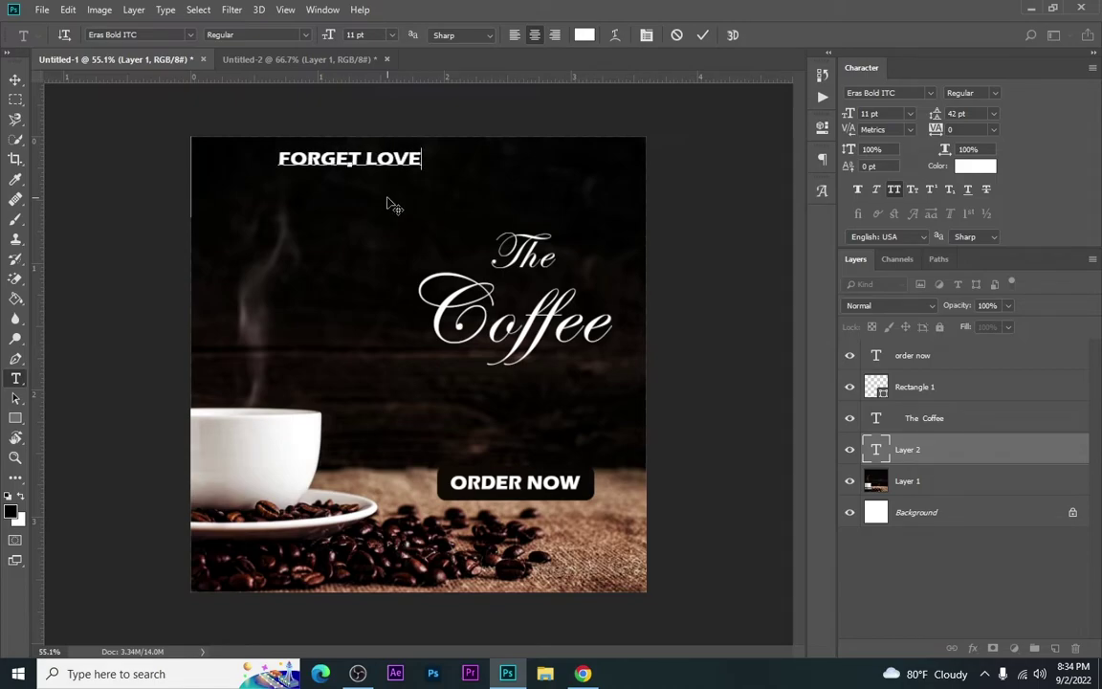
text(F)
key(BackSpace)
text(F)
key(BackSpace)
text(F)
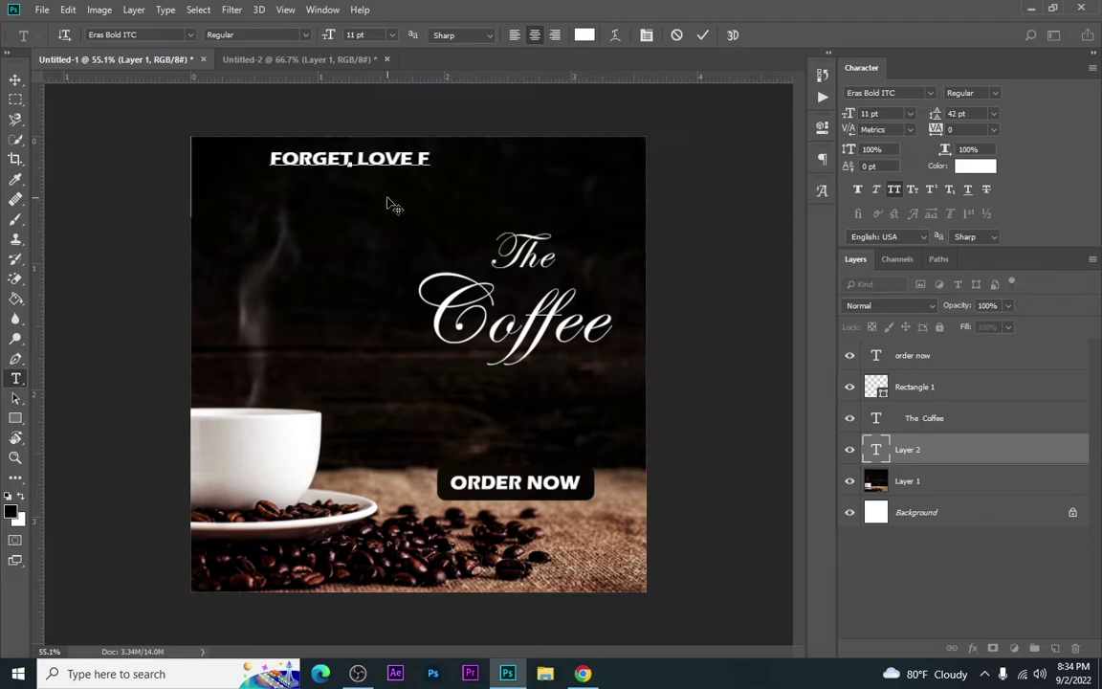
text(ALL)
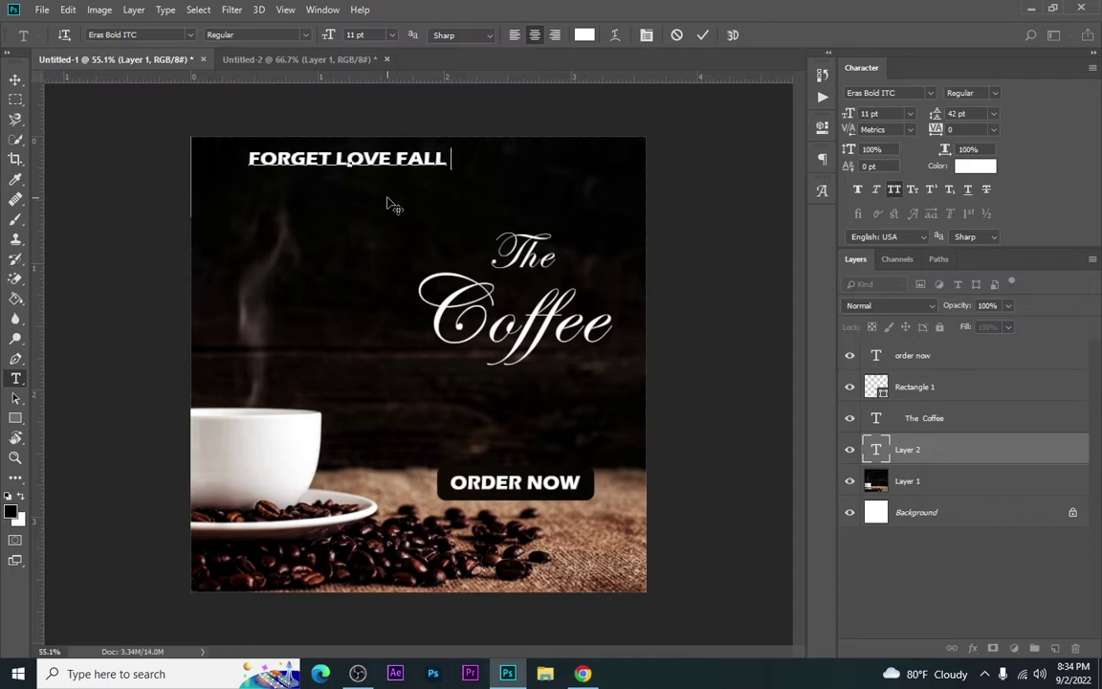
text( IN)
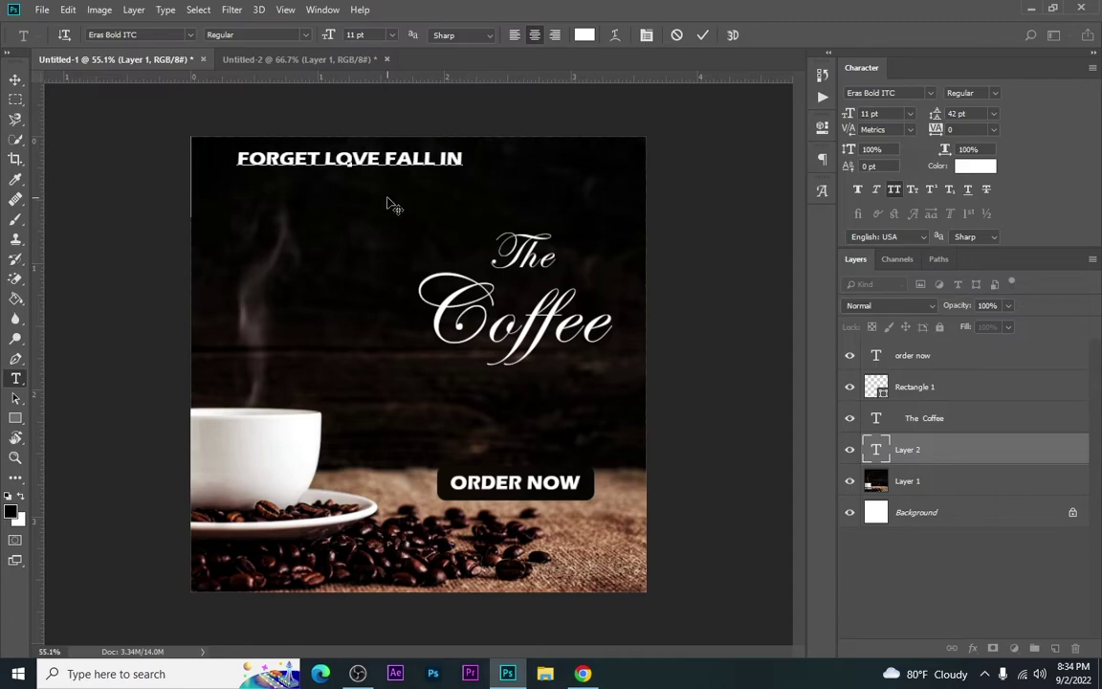
click(701, 34)
click(15, 80)
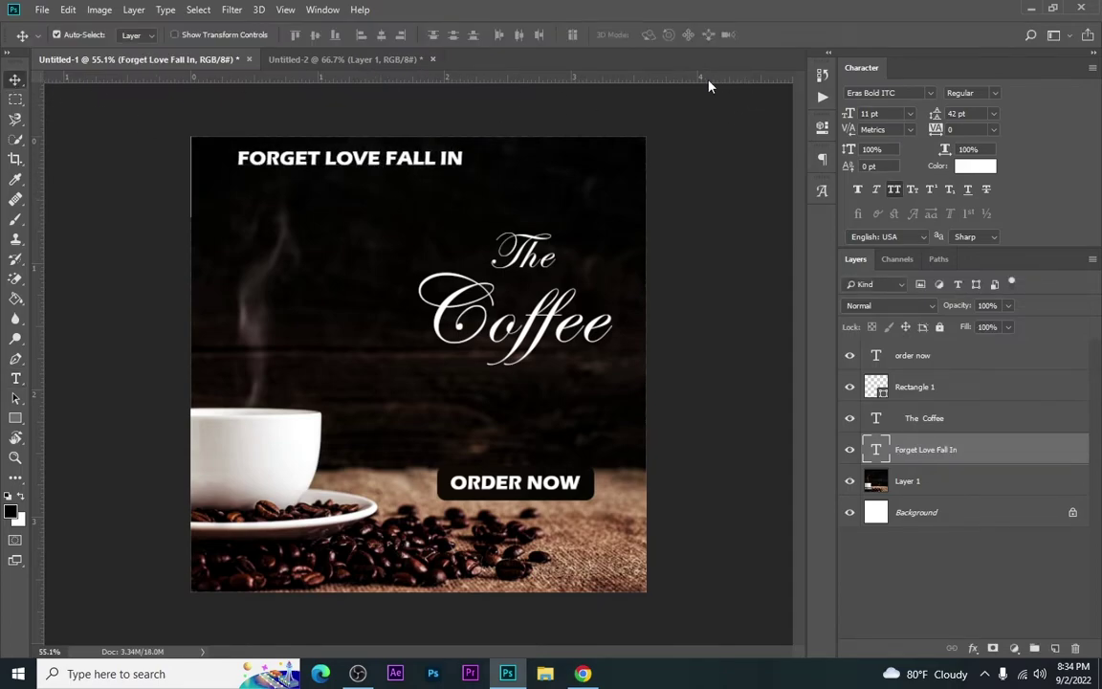
Set the "FORGET LOVE FALL IN" tagline's font to Bahnschrift and its size to 7 pt
click(931, 93)
click(866, 184)
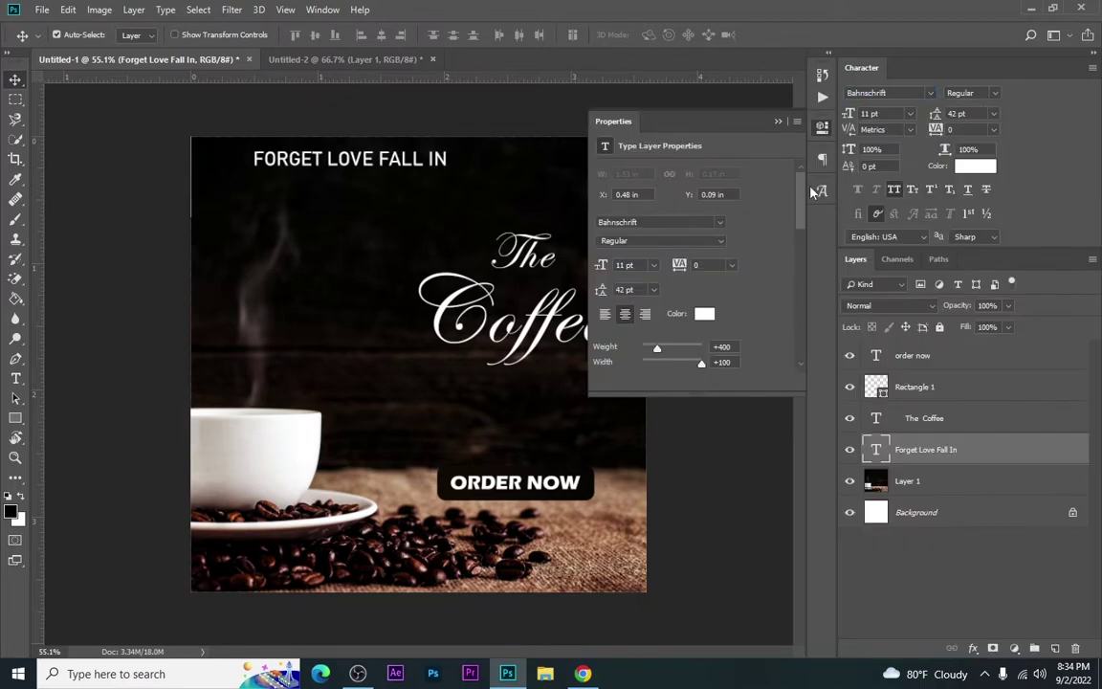
click(901, 114)
scroll(900, 114, down, 6)
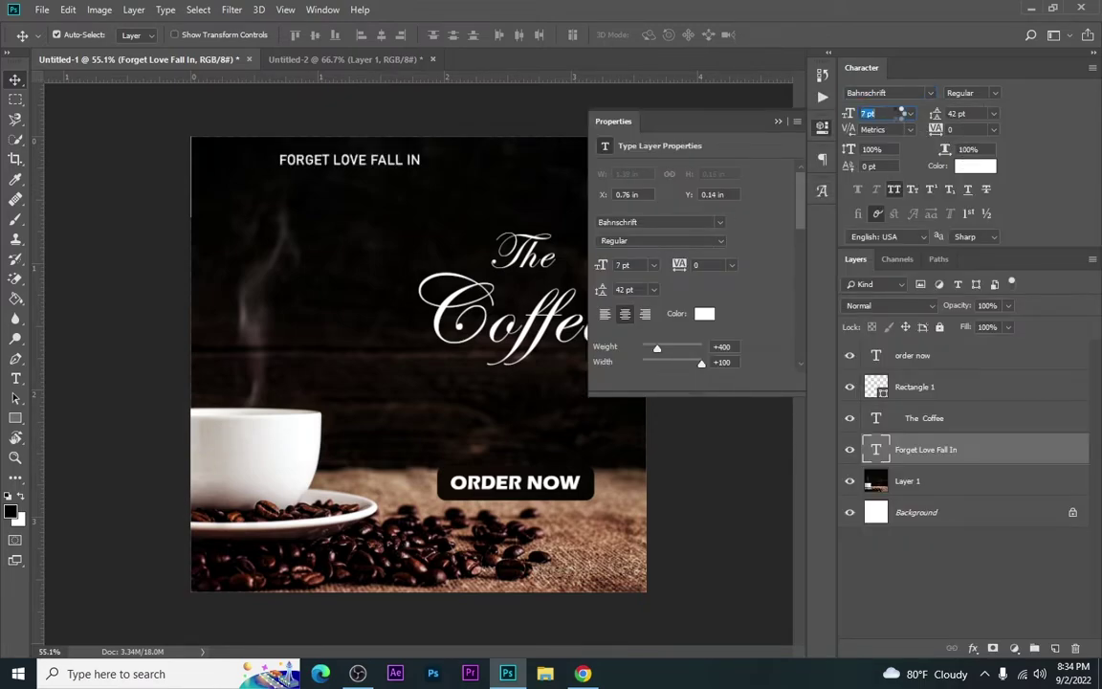
click(734, 438)
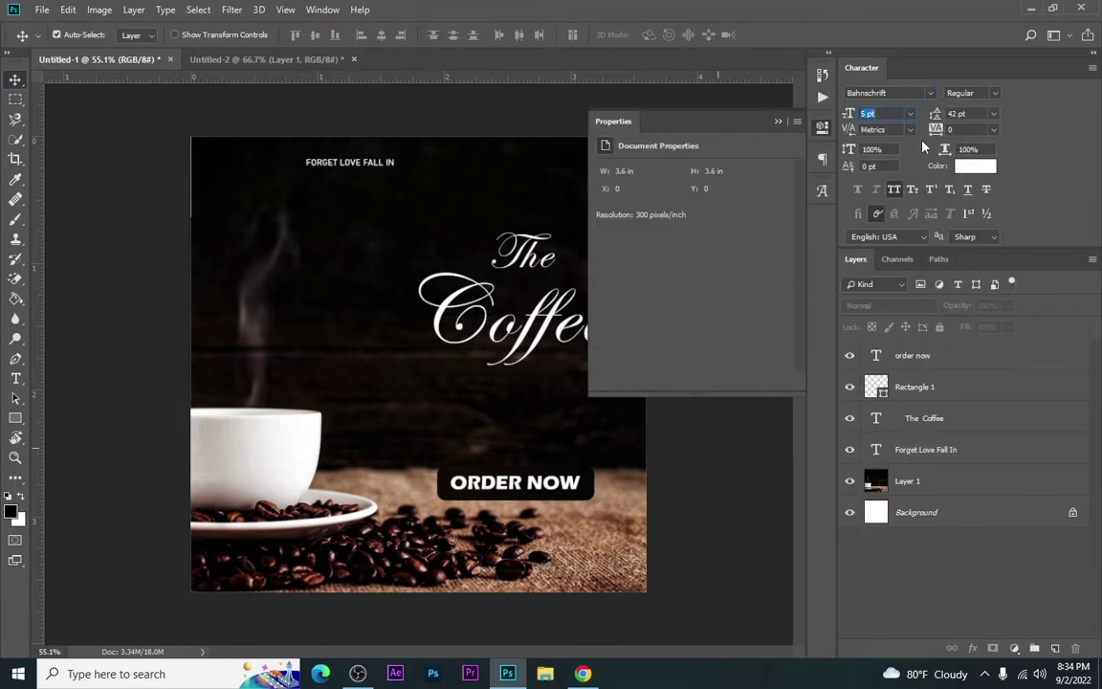
click(777, 122)
scroll(897, 111, up, 1)
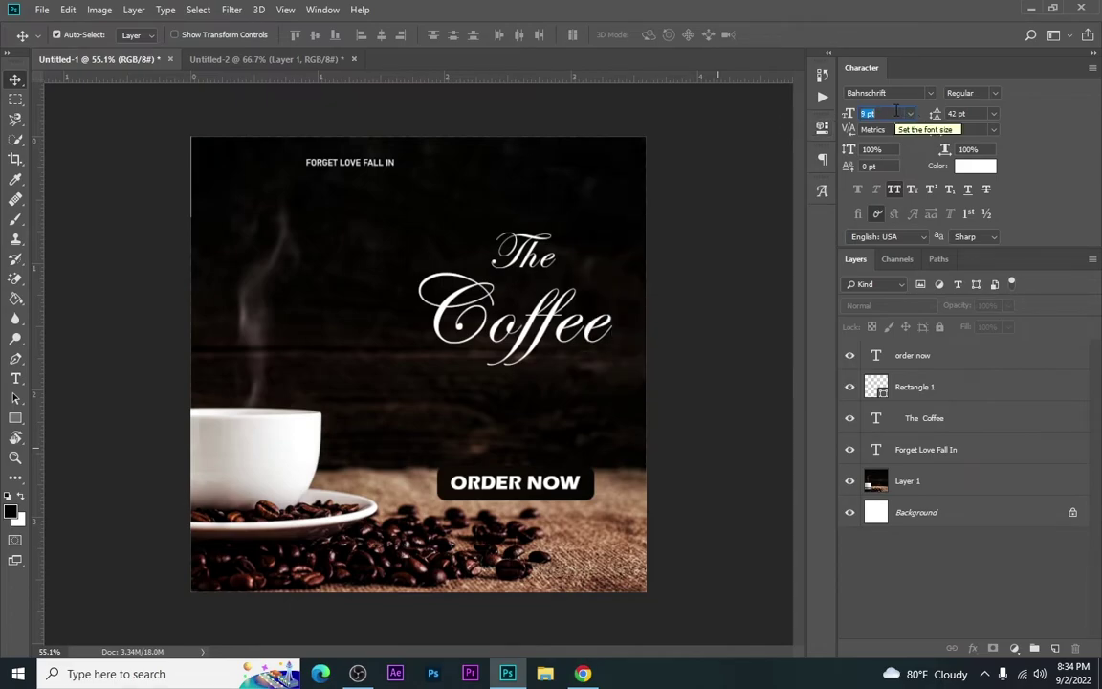
click(368, 161)
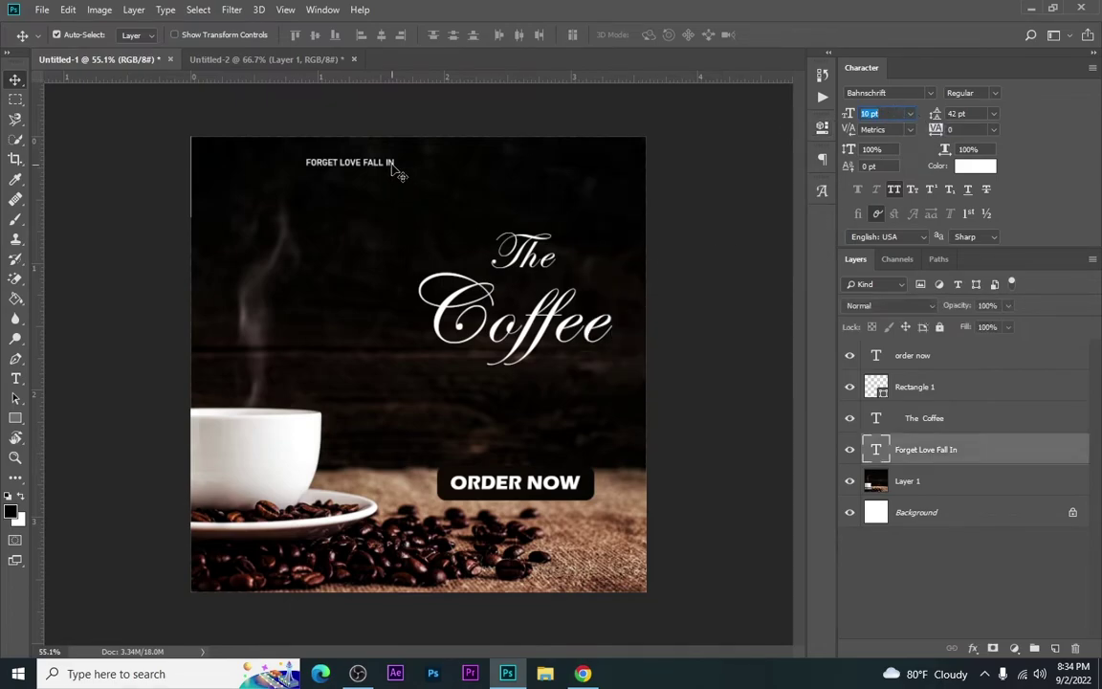
scroll(892, 121, up, 1)
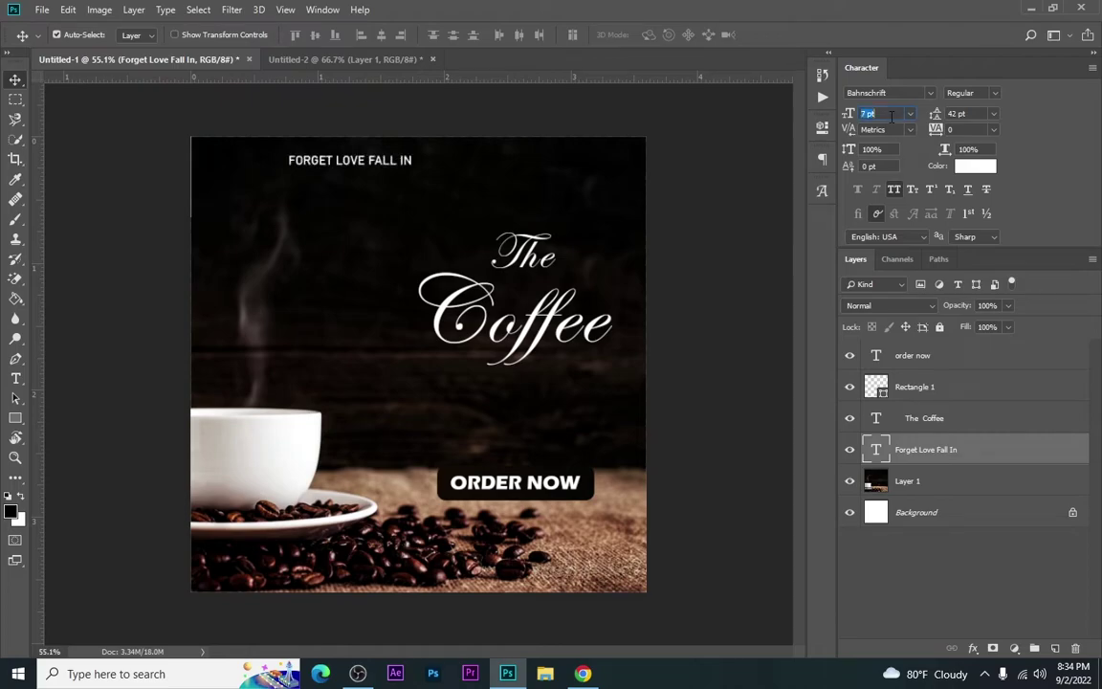
Widen the tagline's tracking to 480 and move it above the "The Coffee" title
scroll(976, 132, up, 20)
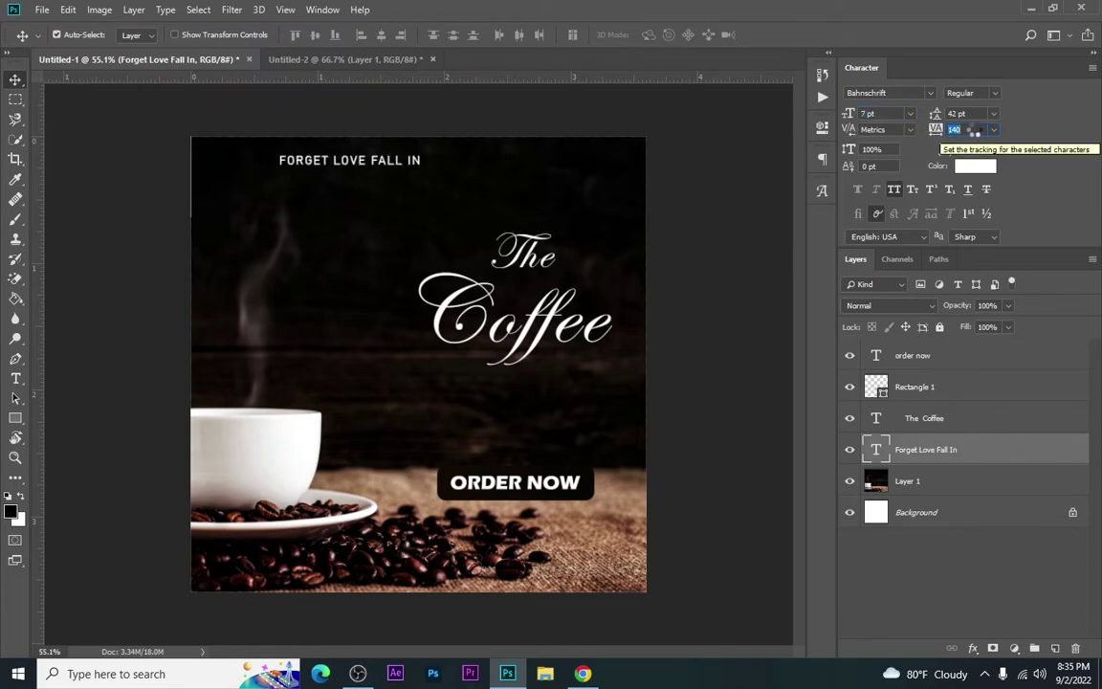
scroll(972, 129, up, 20)
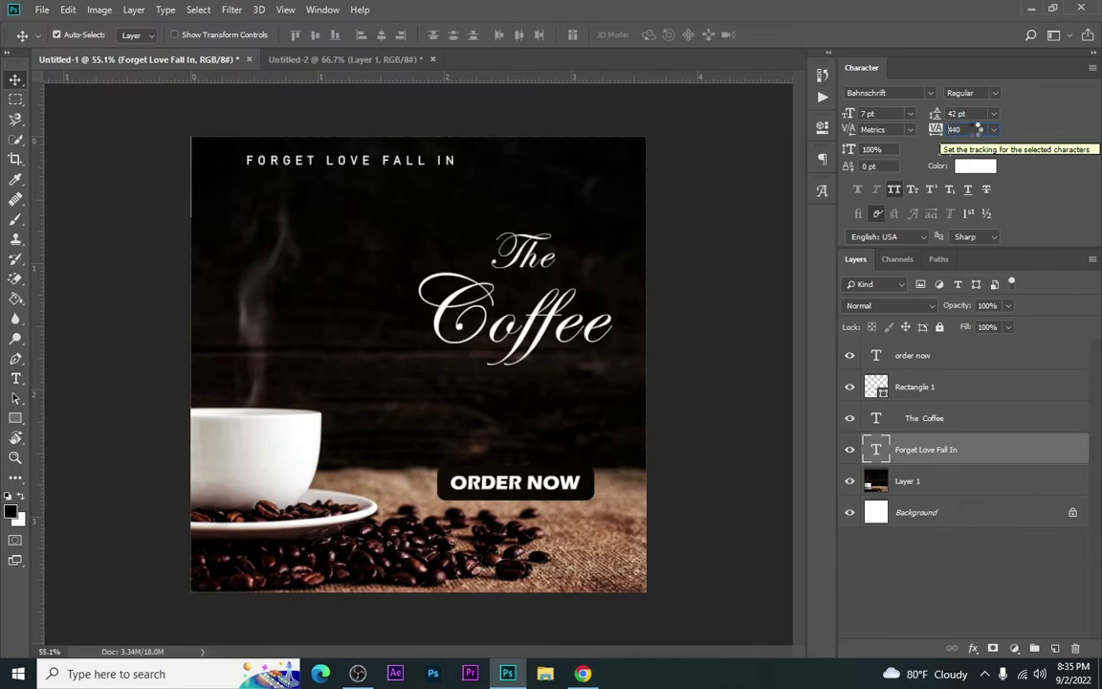
mouse_move(390, 165)
mouse_down()
mouse_move(477, 174)
mouse_move(555, 206)
mouse_move(388, 171)
mouse_up()
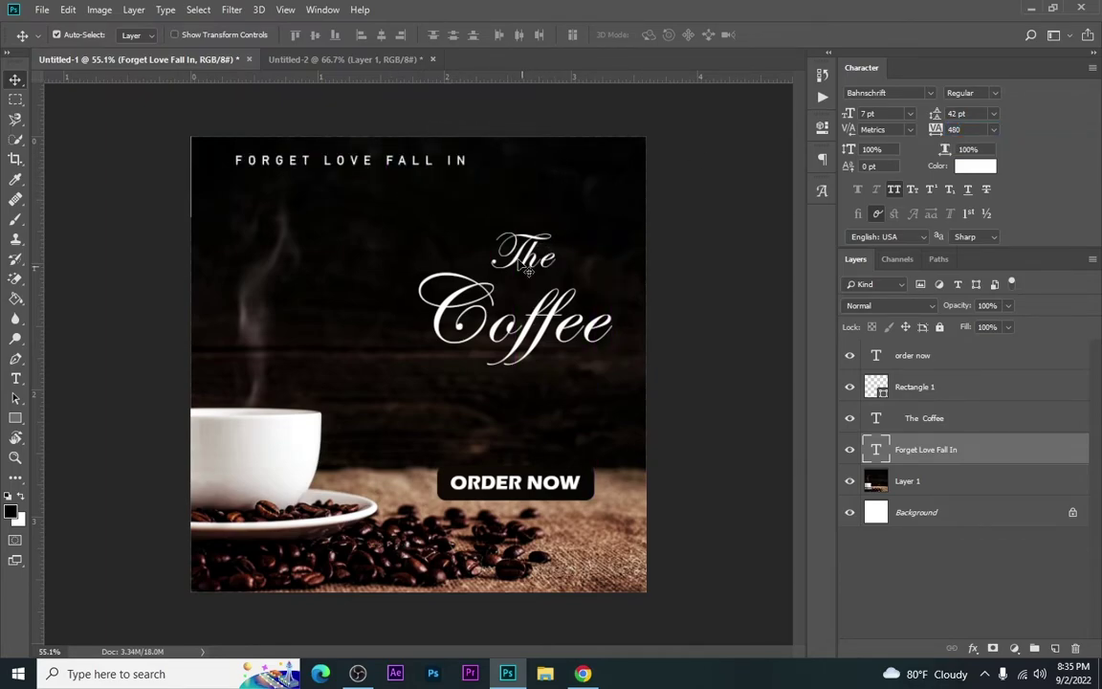
drag(461, 172, 609, 209)
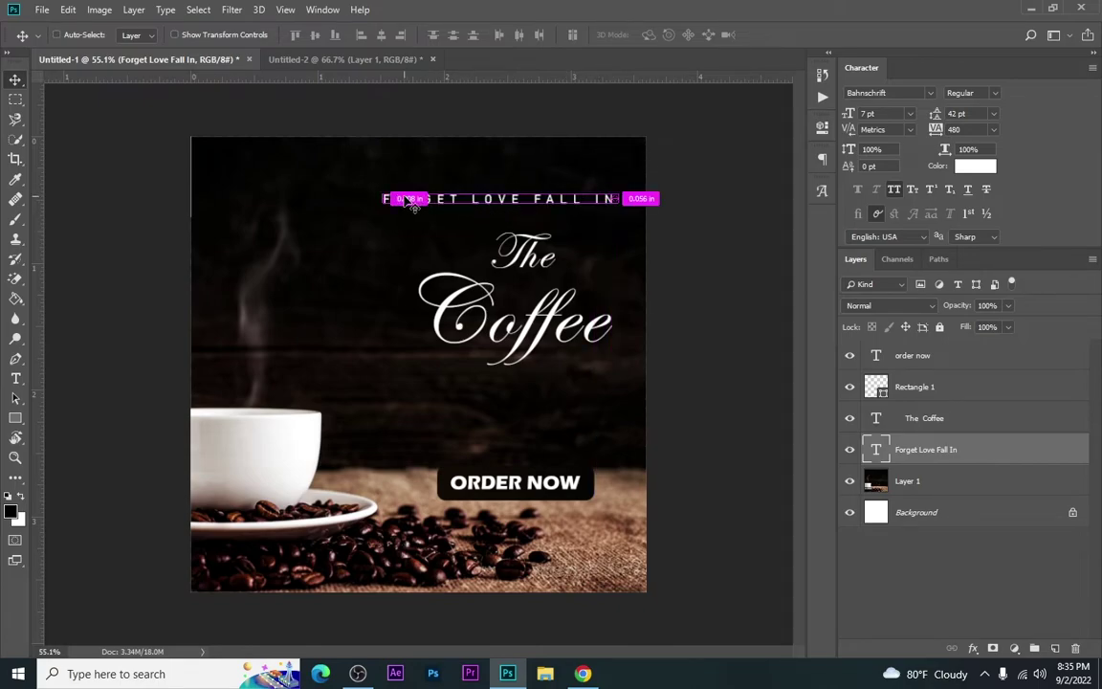
Hide the rulers and narrow the tagline to about 85% width so it spans the same width as the title
key(ctrl+r)
key(ctrl+t)
drag(366, 194, 408, 194)
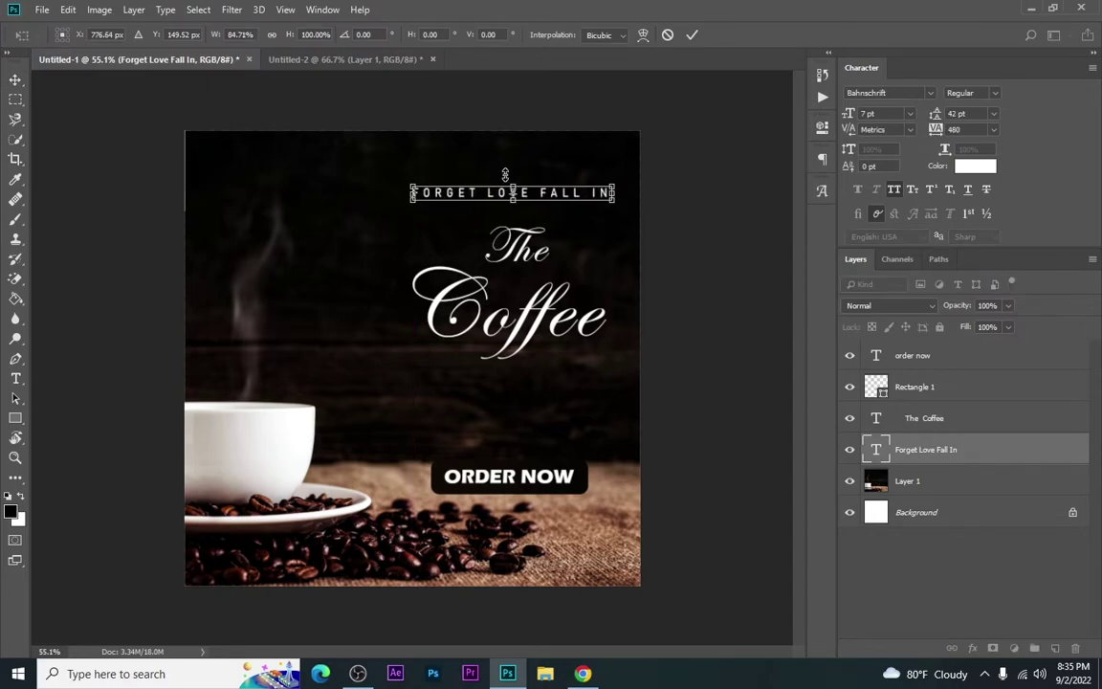
click(692, 34)
key(ctrl+plus)
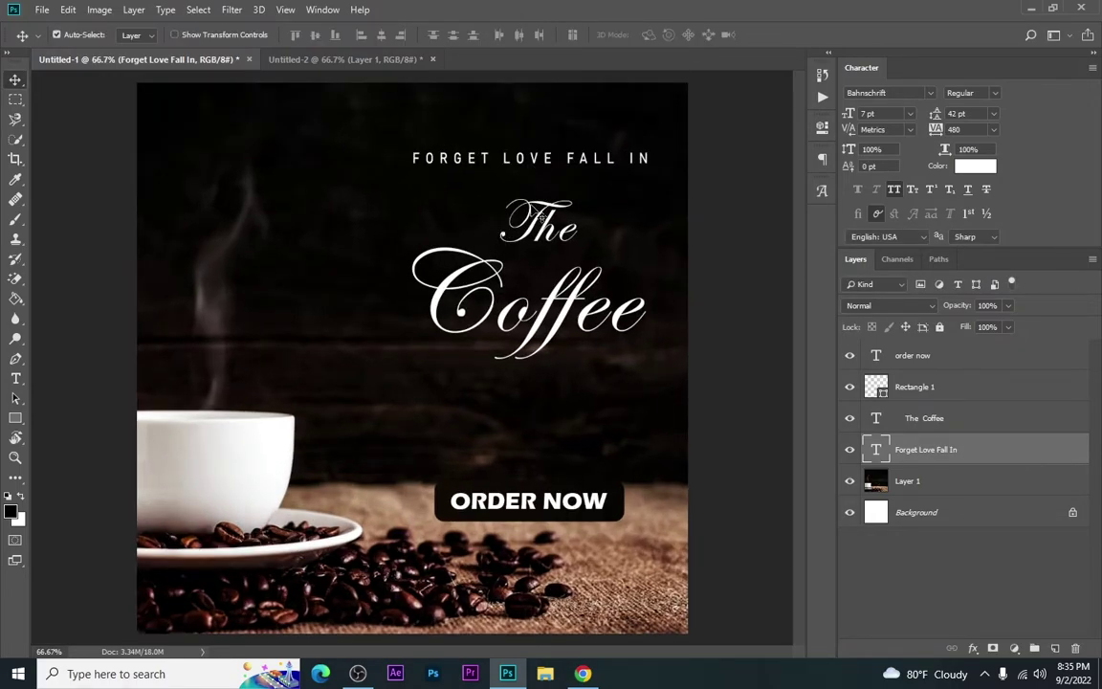
Move the tagline and title together toward the poster's upper-right corner, and shift the tagline slightly down toward the title
shift+click(556, 216)
drag(562, 217, 573, 168)
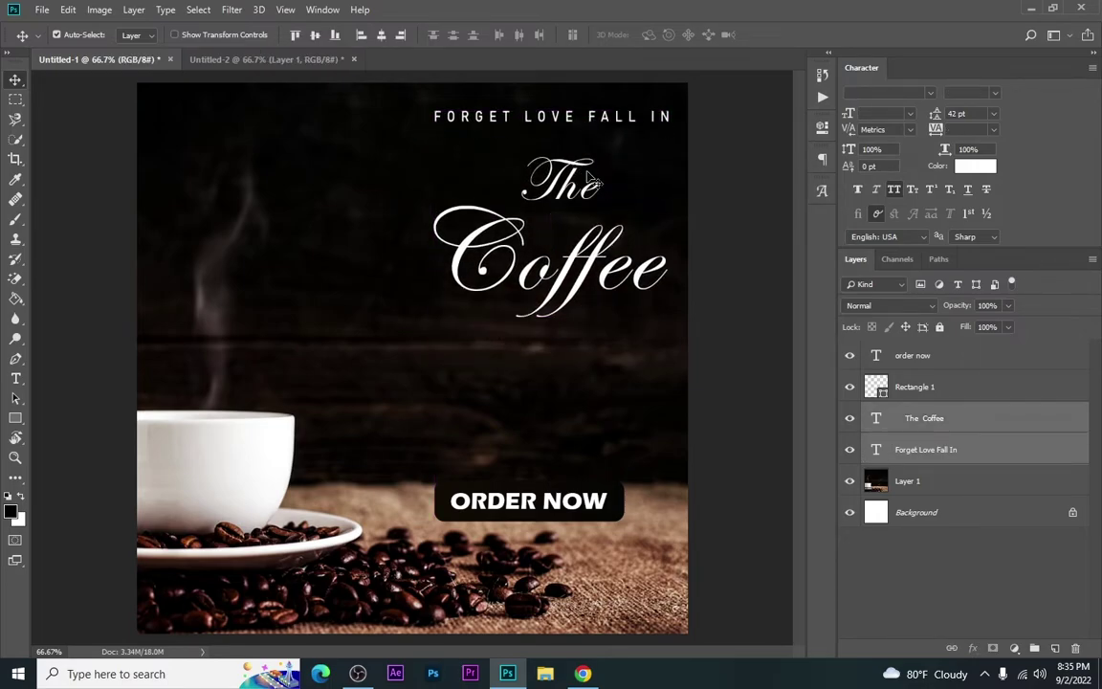
drag(605, 117, 604, 128)
click(716, 330)
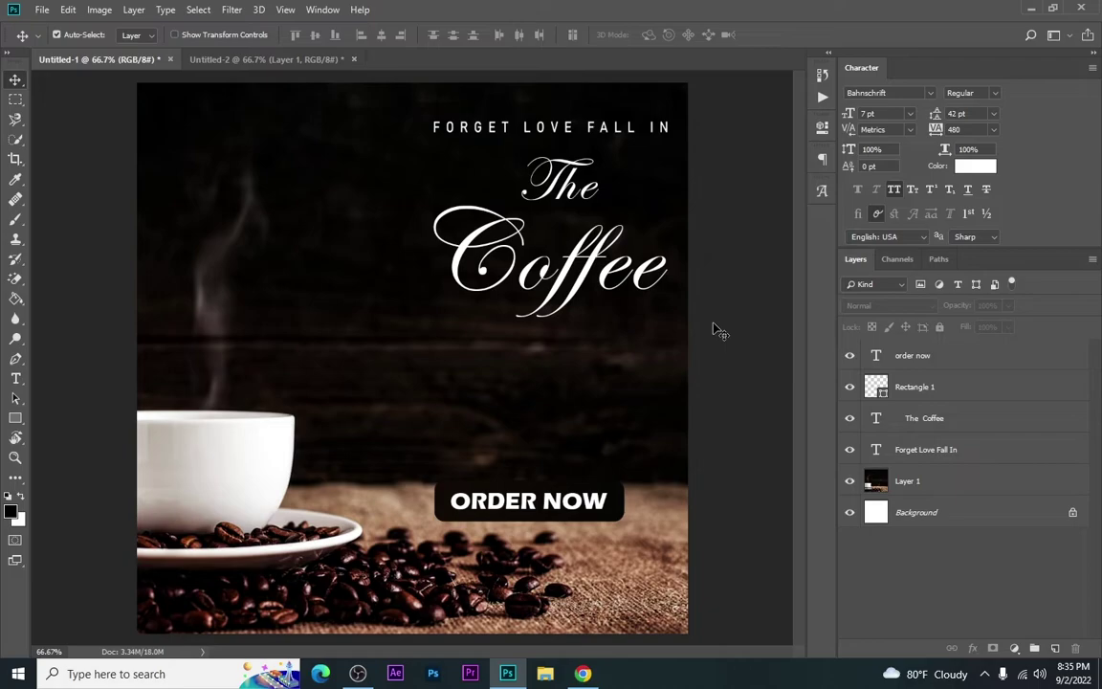
Switch to Chrome and search Google Images for "coffee logo"
click(583, 674)
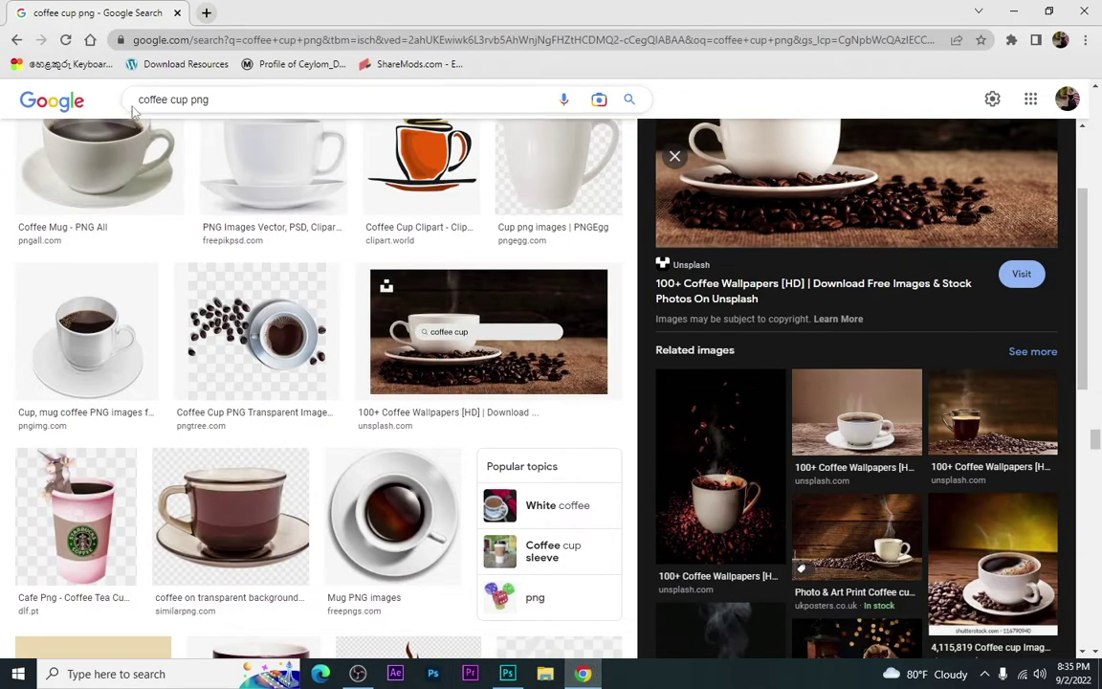
drag(213, 101, 182, 104)
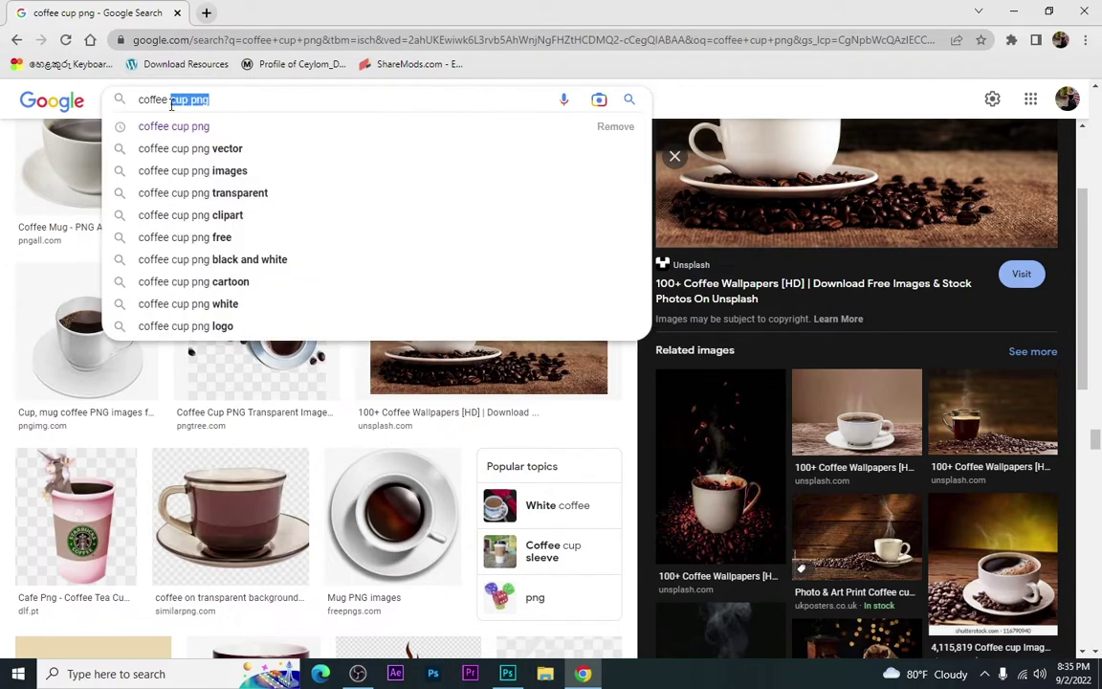
text(logo)
key(Return)
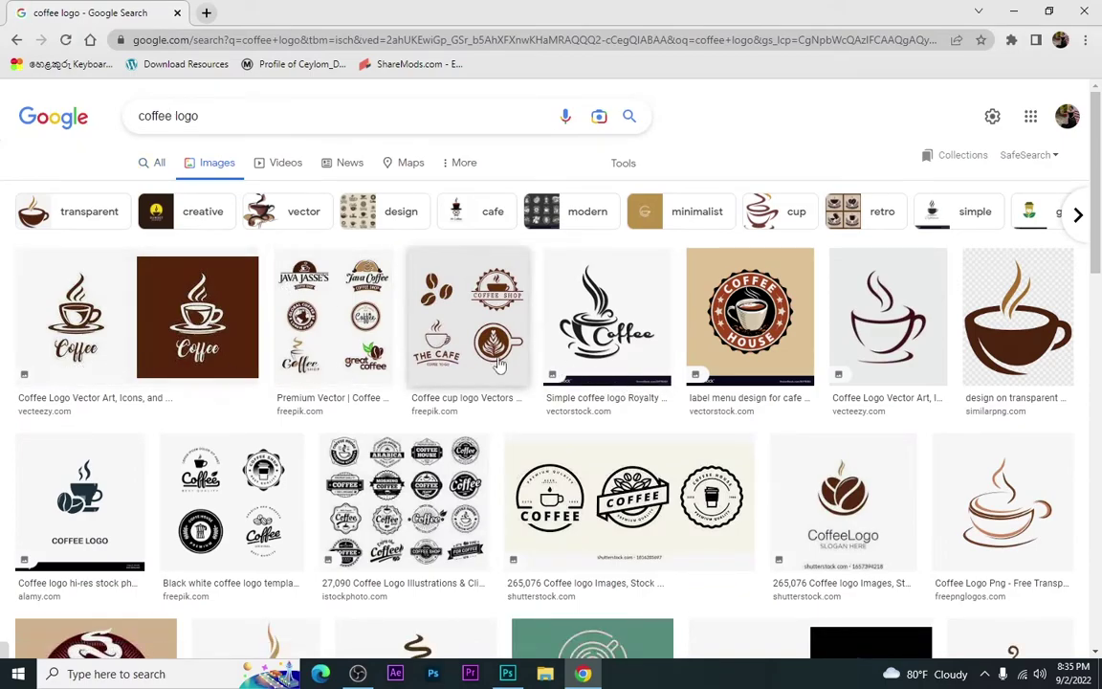
Open the VectorStock "Simple coffee logo" result and copy its image
click(638, 345)
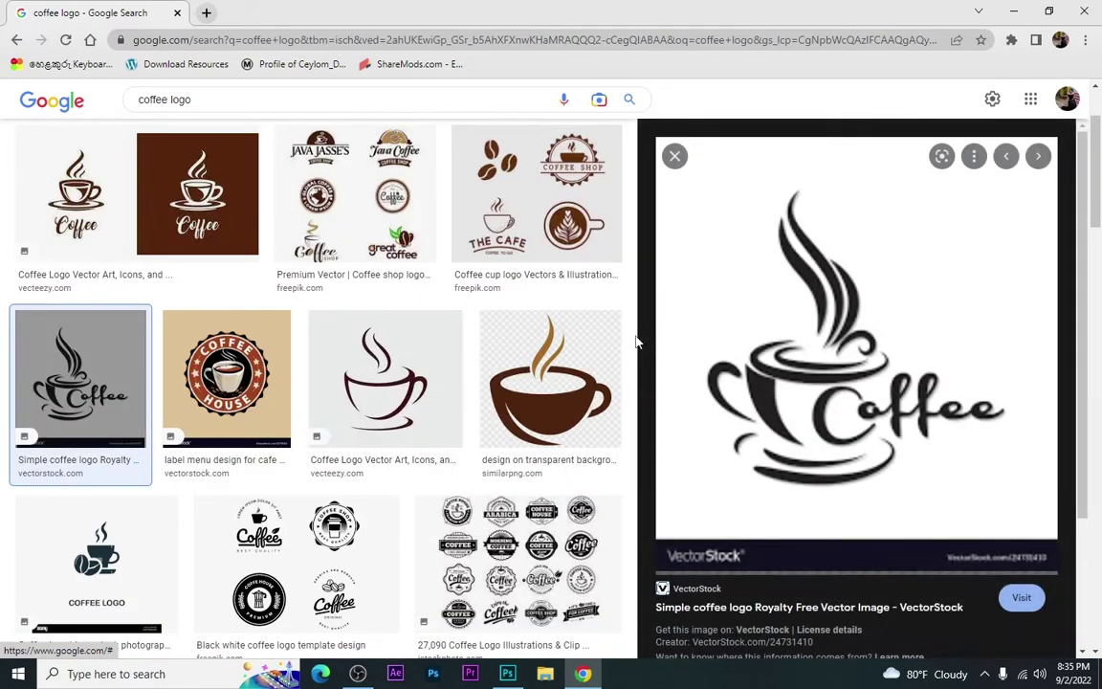
right_click(811, 391)
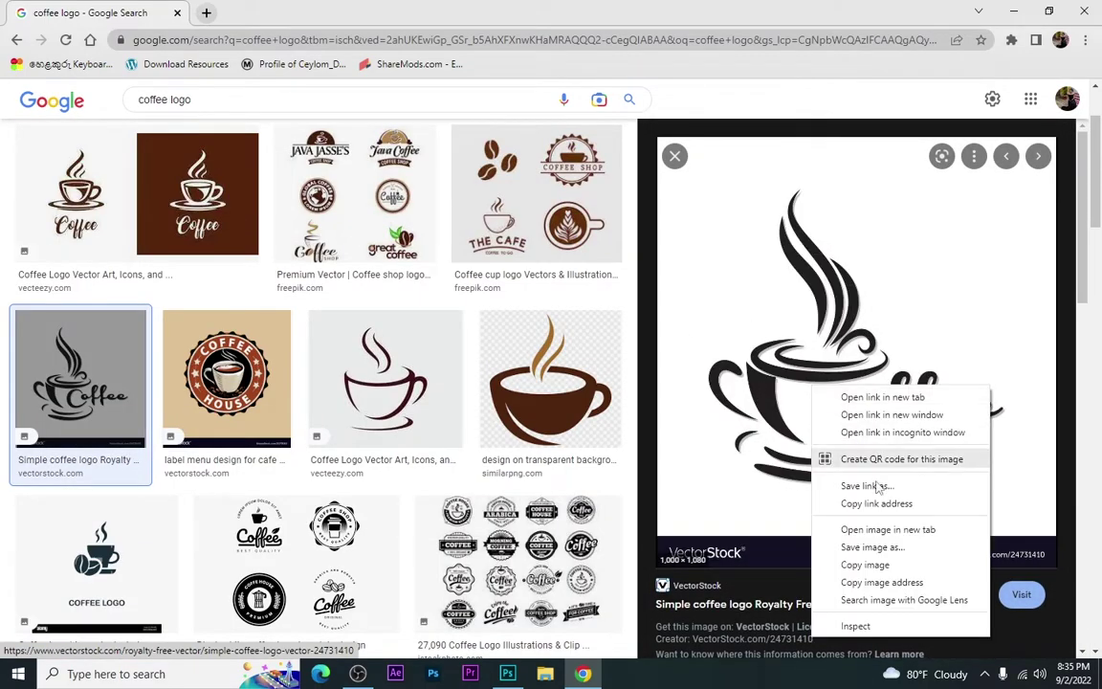
click(861, 564)
Switch back to Photoshop, create a new document with the offered settings, and paste the copied logo into it
click(514, 675)
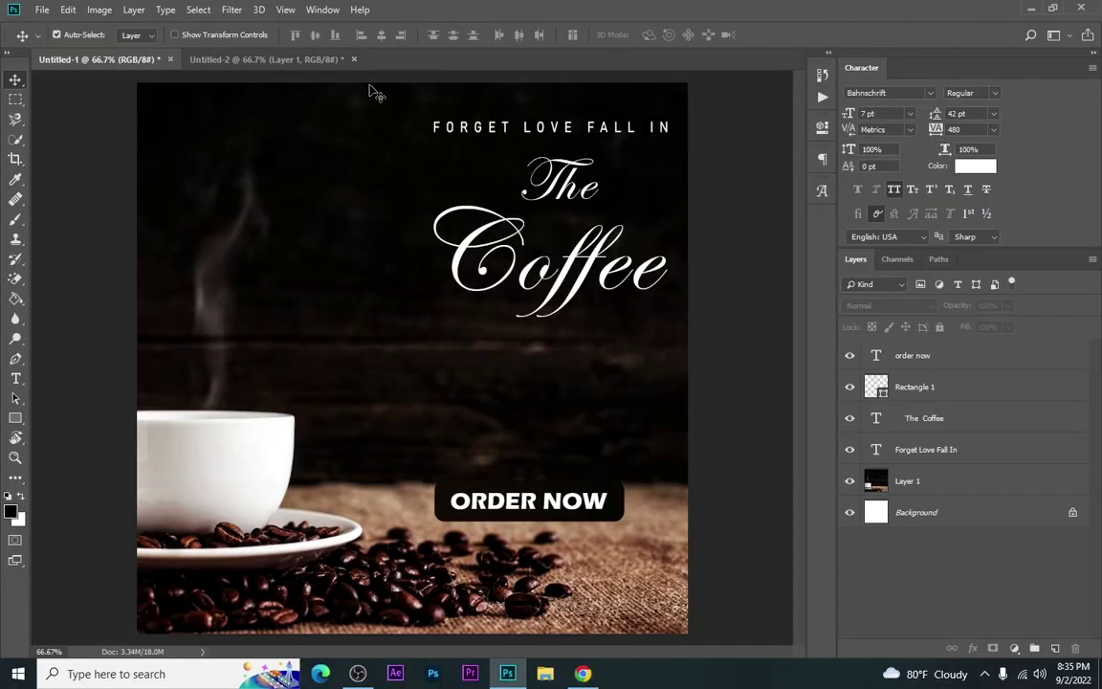
key(ctrl+n)
key(Return)
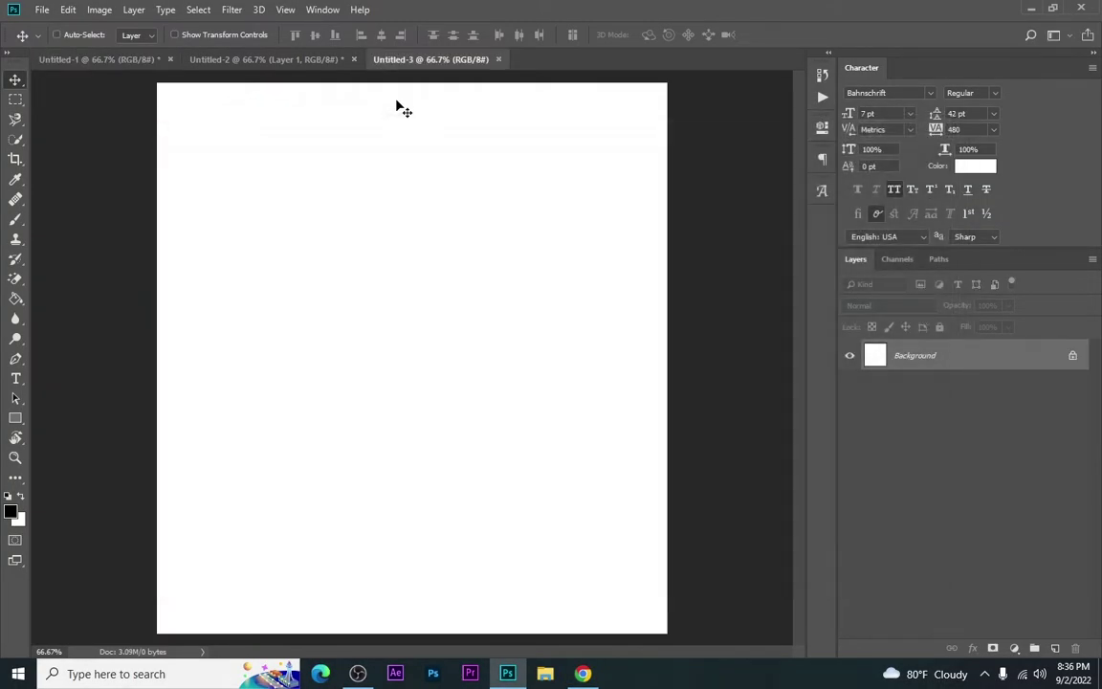
key(ctrl+v)
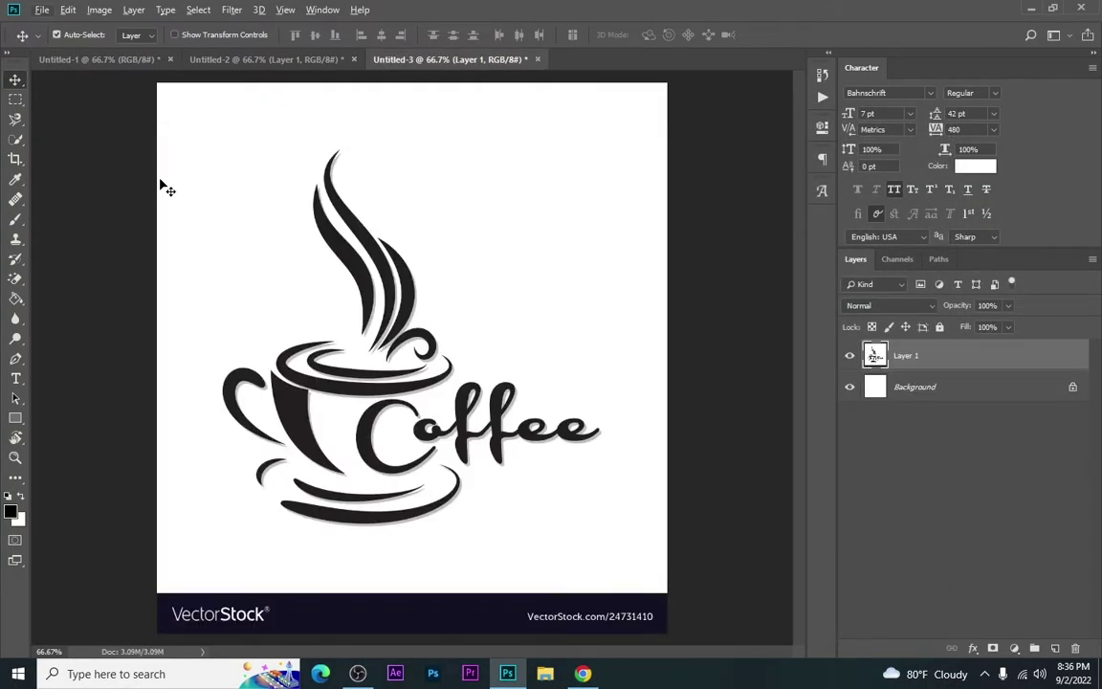
Copy the logo area above the VectorStock banner onto its own layer, and delete the original image and Background layers
click(16, 99)
drag(159, 110, 650, 553)
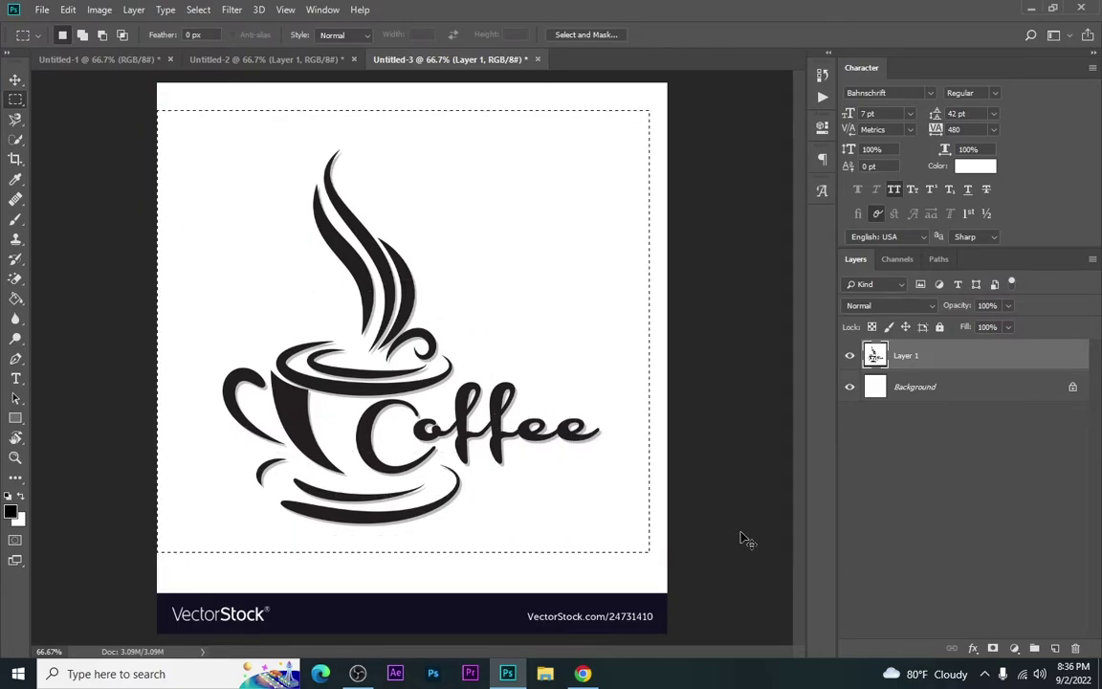
key(ctrl+j)
click(928, 398)
key(Delete)
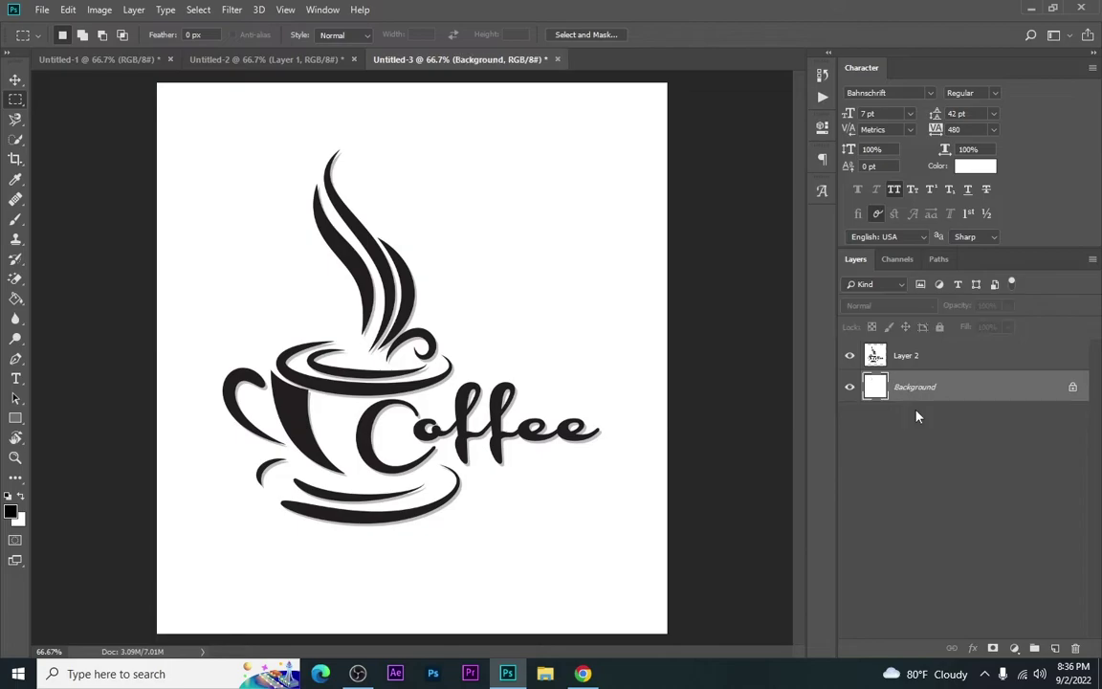
click(849, 387)
key(Delete)
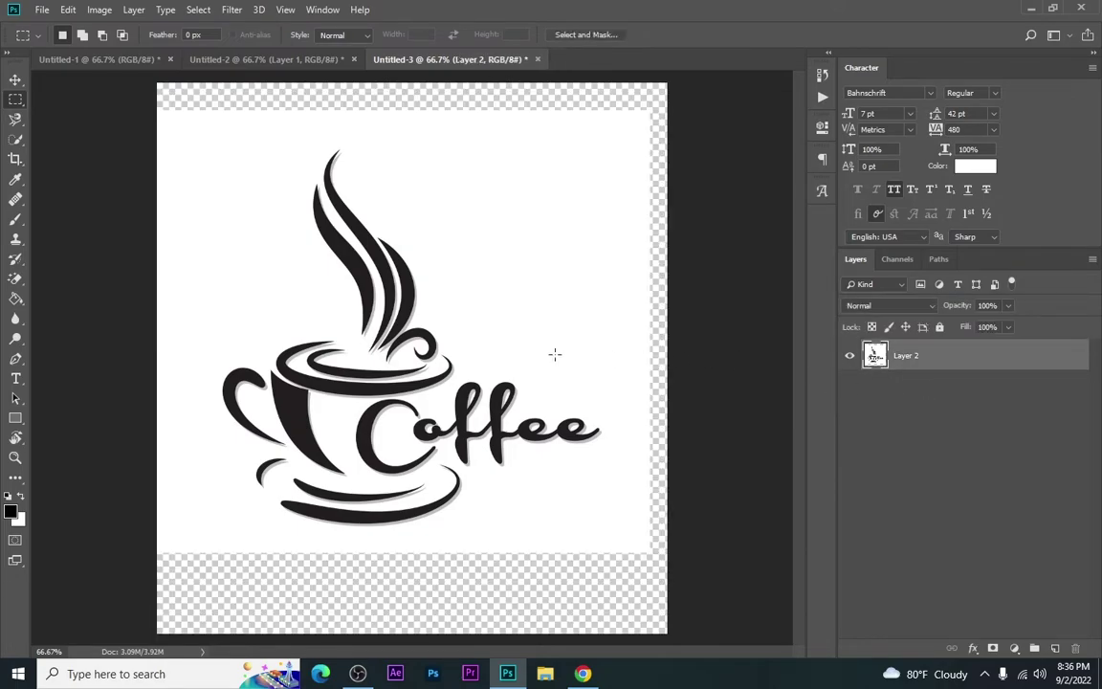
Erase the white background around the logo with the Magic Eraser tool
click(16, 278)
click(53, 282)
click(15, 278)
click(67, 305)
click(206, 251)
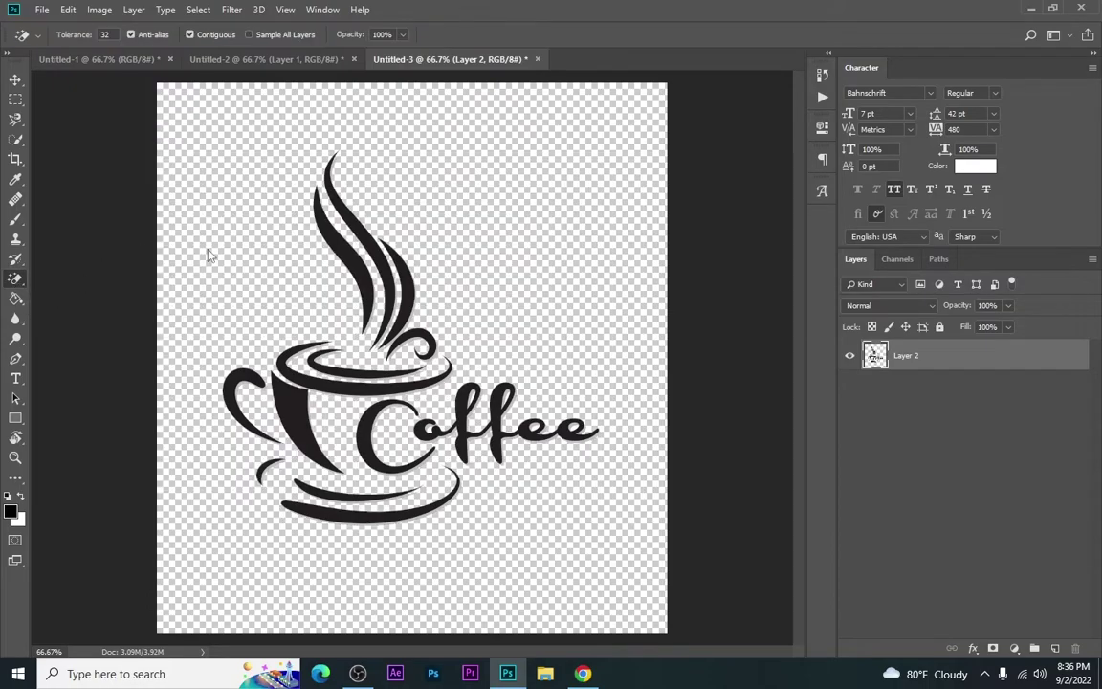
scroll(212, 328, up, 1)
scroll(213, 327, up, 1)
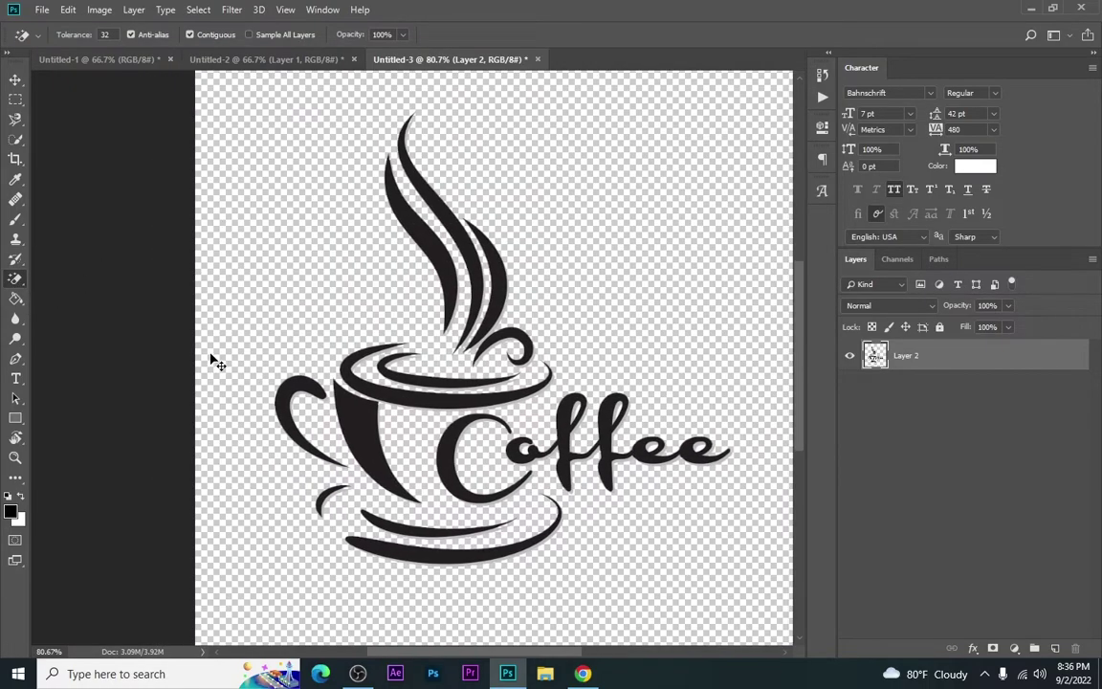
Move the cut-out coffee logo into the Untitled-1 poster document
click(15, 80)
scroll(389, 304, down, 3)
drag(265, 201, 387, 317)
scroll(325, 317, down, 2)
scroll(431, 404, up, 4)
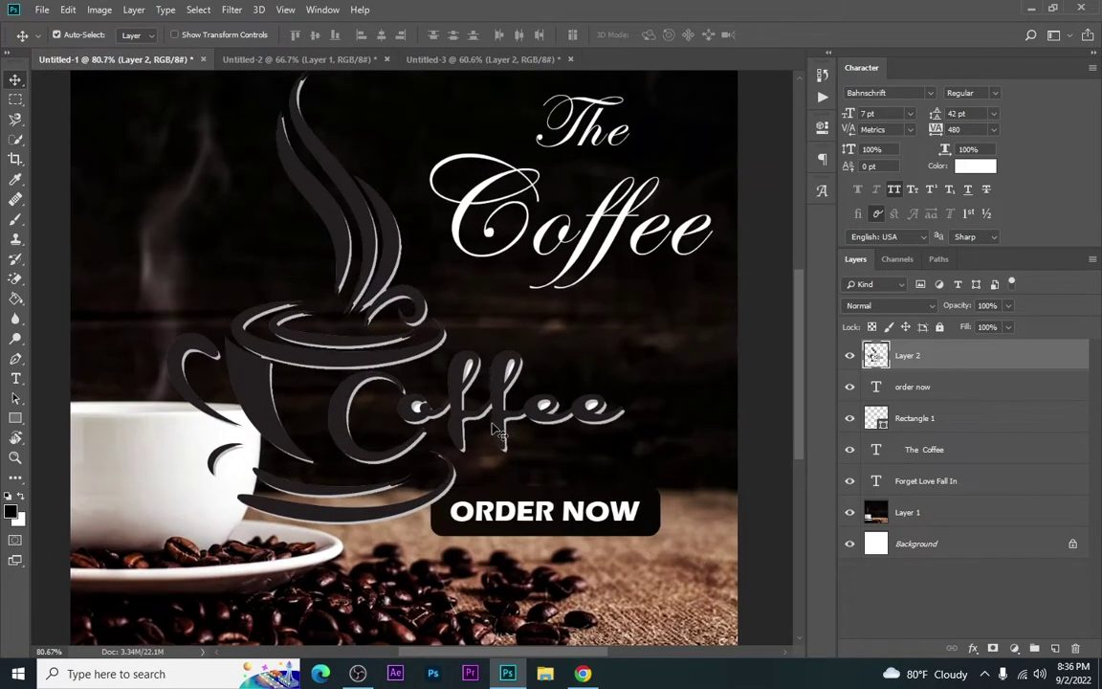
Erase the leftover white inside the logo's "Coffee" letters with the Magic Eraser tool
scroll(516, 386, up, 1)
click(14, 281)
scroll(388, 260, up, 5)
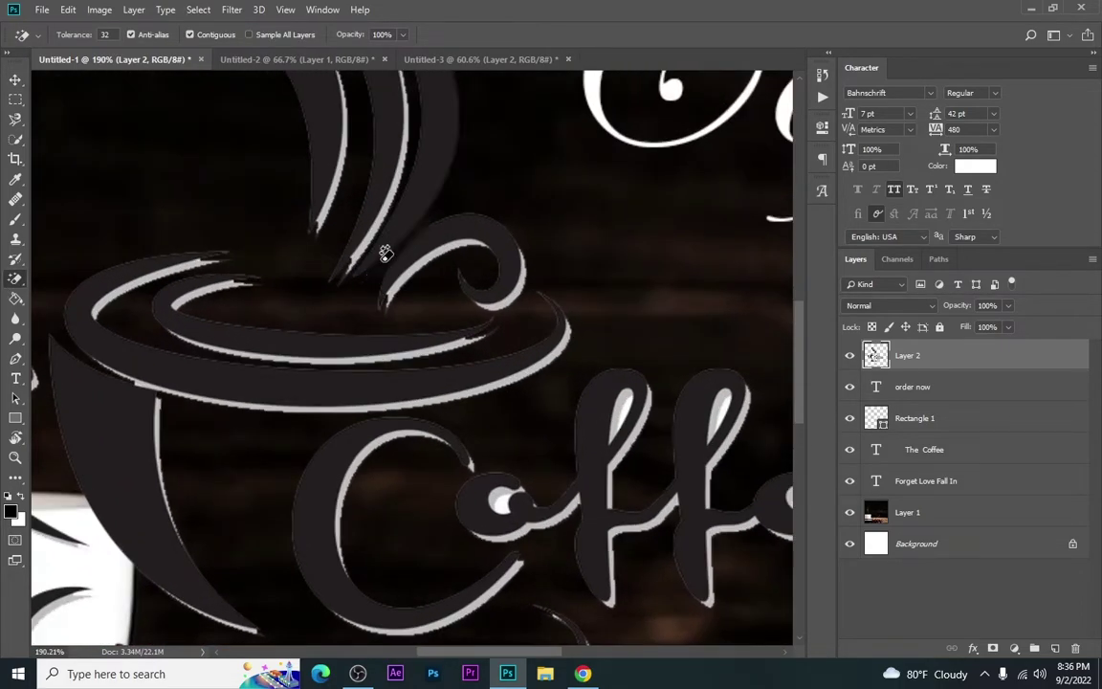
scroll(488, 378, down, 1)
click(498, 450)
click(725, 352)
click(624, 359)
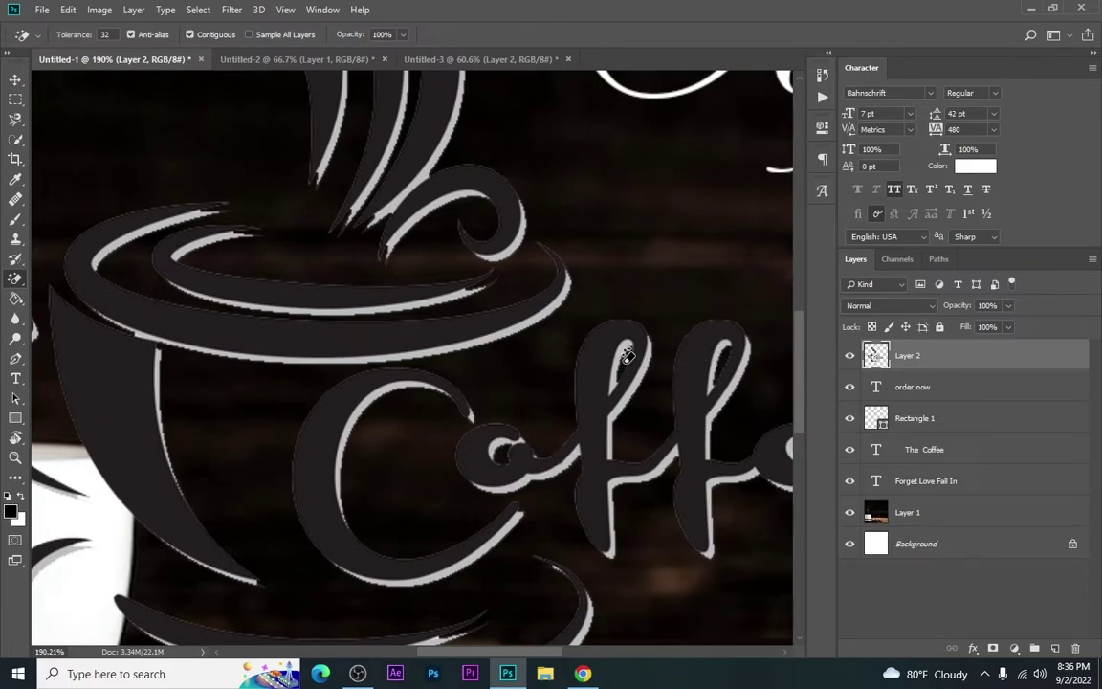
scroll(670, 525, right, 3)
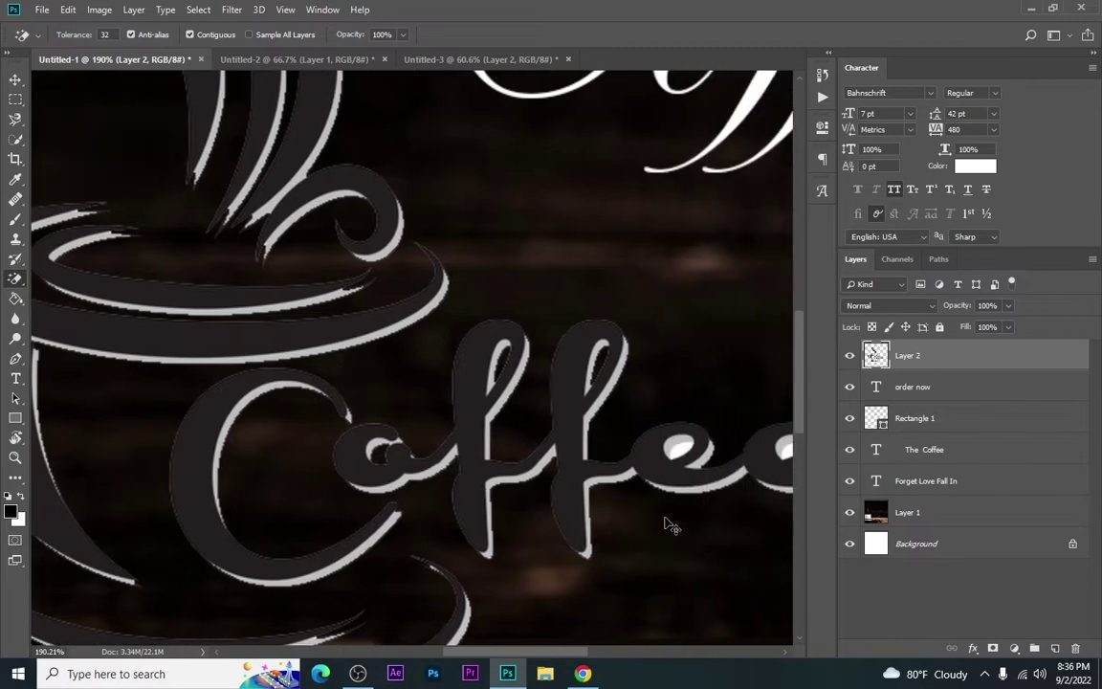
scroll(603, 402, right, 3)
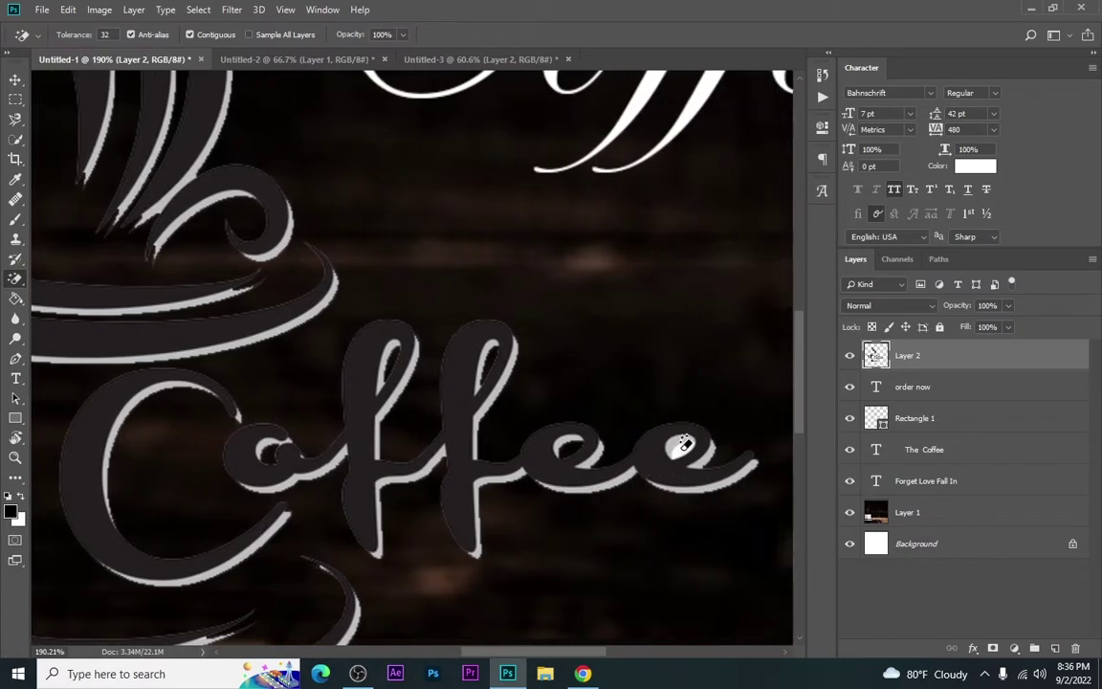
click(683, 444)
scroll(683, 445, down, 5)
scroll(468, 507, left, 2)
scroll(358, 482, up, 4)
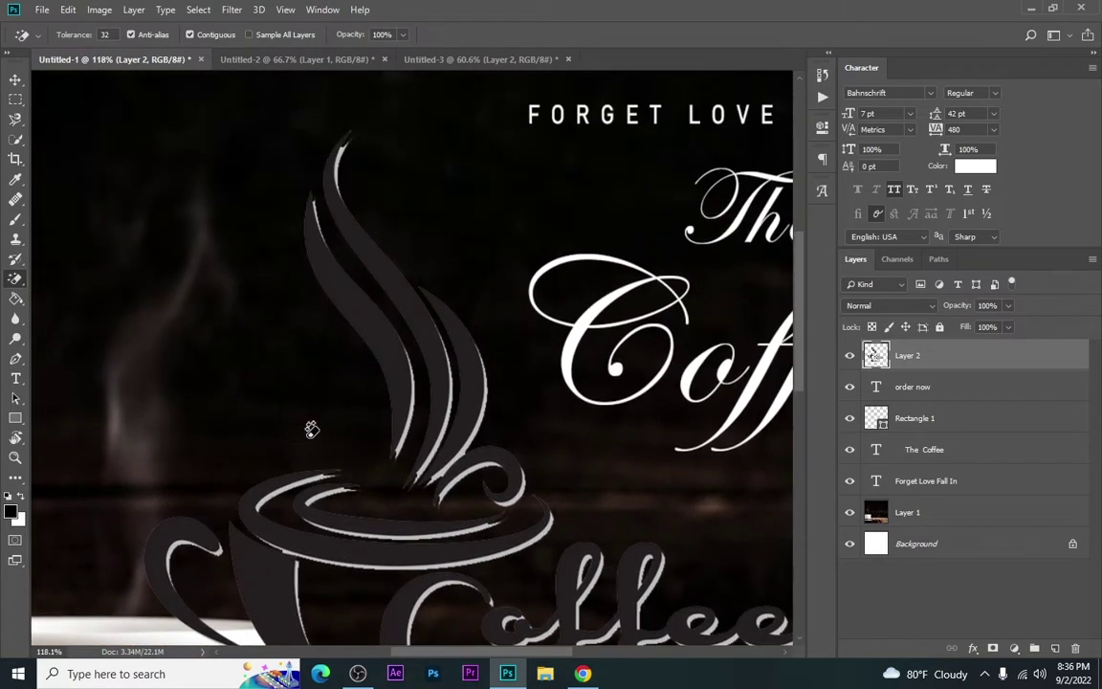
Scale the coffee logo to about 19% and place it in the poster's upper-left corner
click(16, 80)
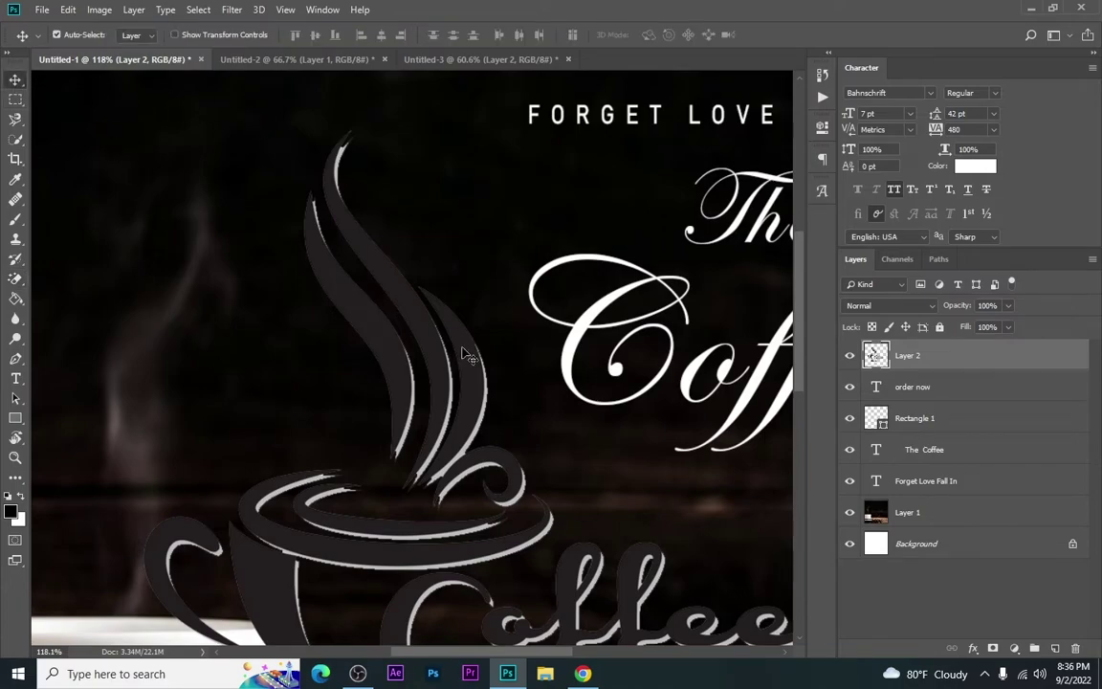
scroll(442, 342, down, 3)
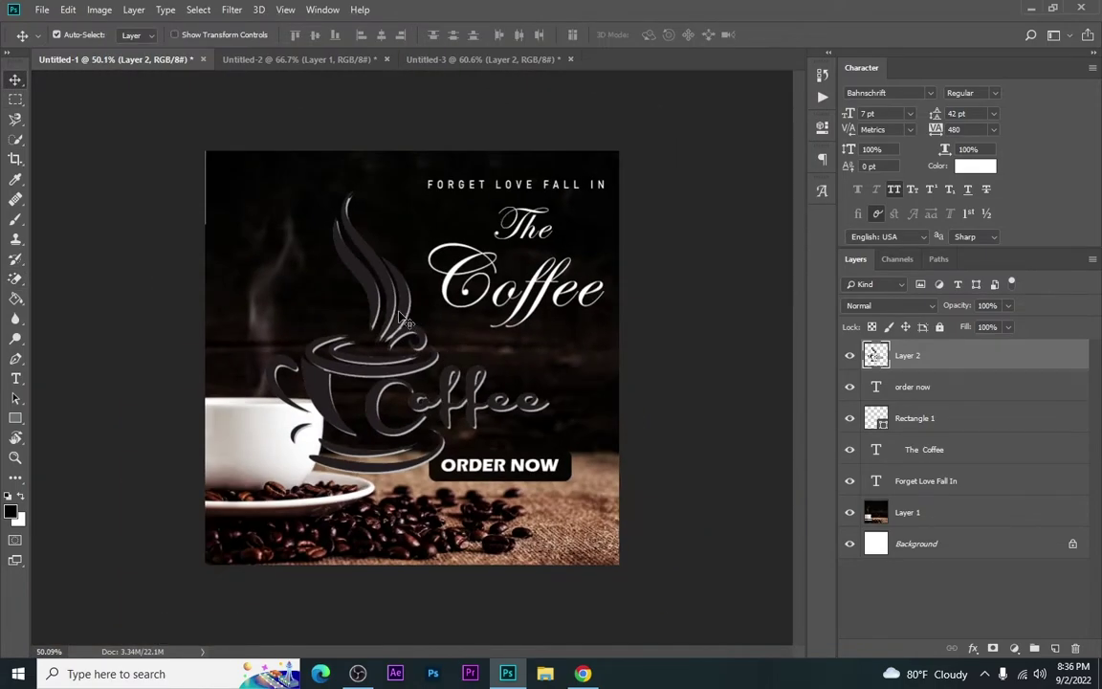
key(ctrl+t)
drag(548, 474, 255, 206)
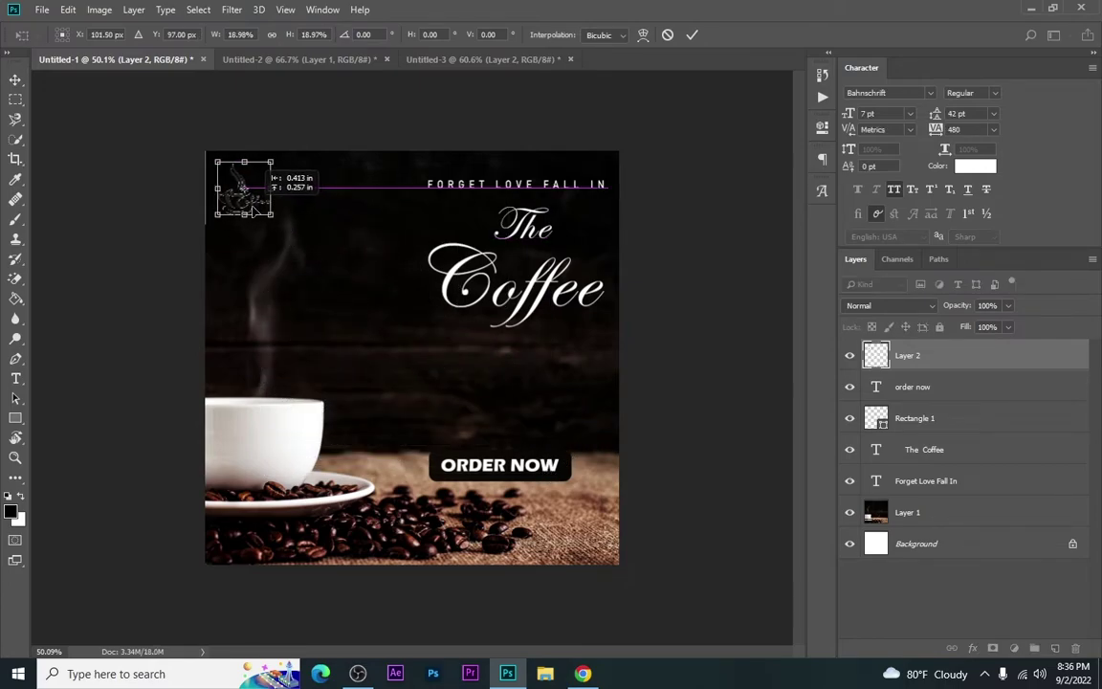
key(Return)
ctrl+click(129, 197)
scroll(207, 197, up, 2)
key(ctrl)
ctrl+click(204, 164)
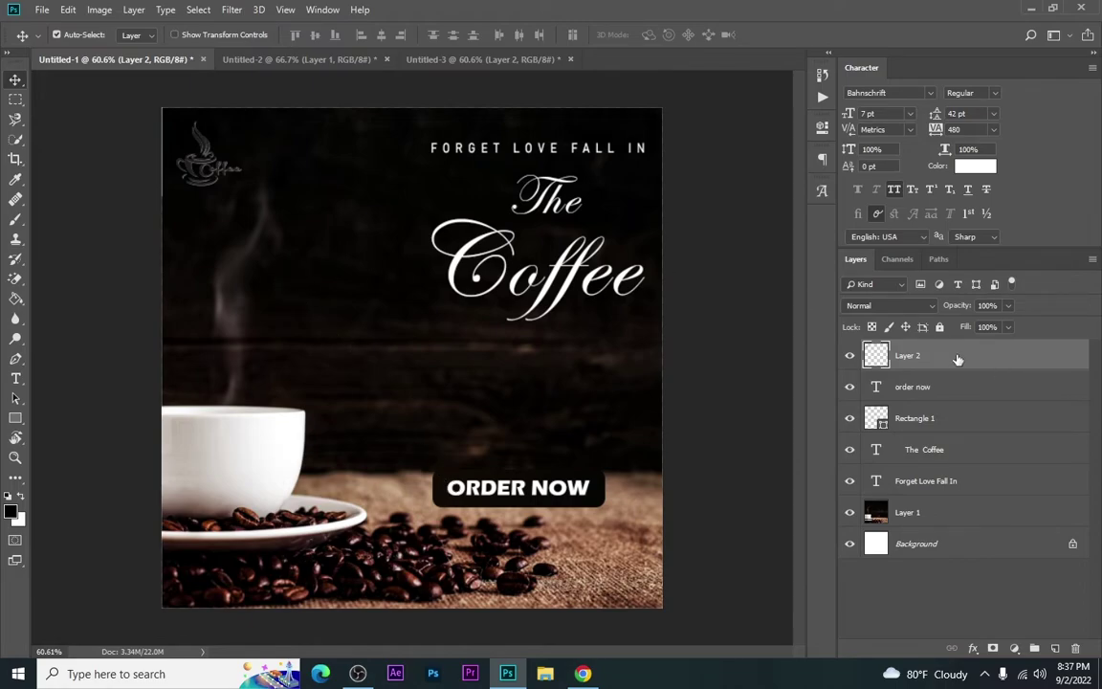
Apply a white Color Overlay at 100% opacity to the logo layer, with Gradient Overlay enabled as well
double_click(877, 348)
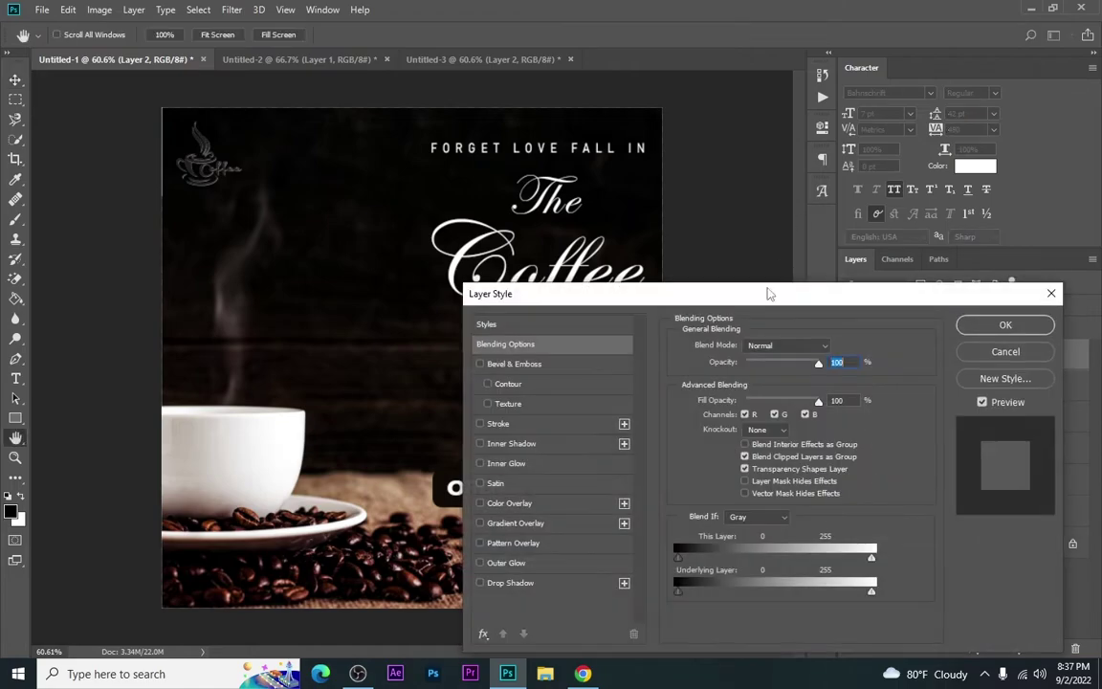
click(500, 523)
click(510, 503)
click(509, 523)
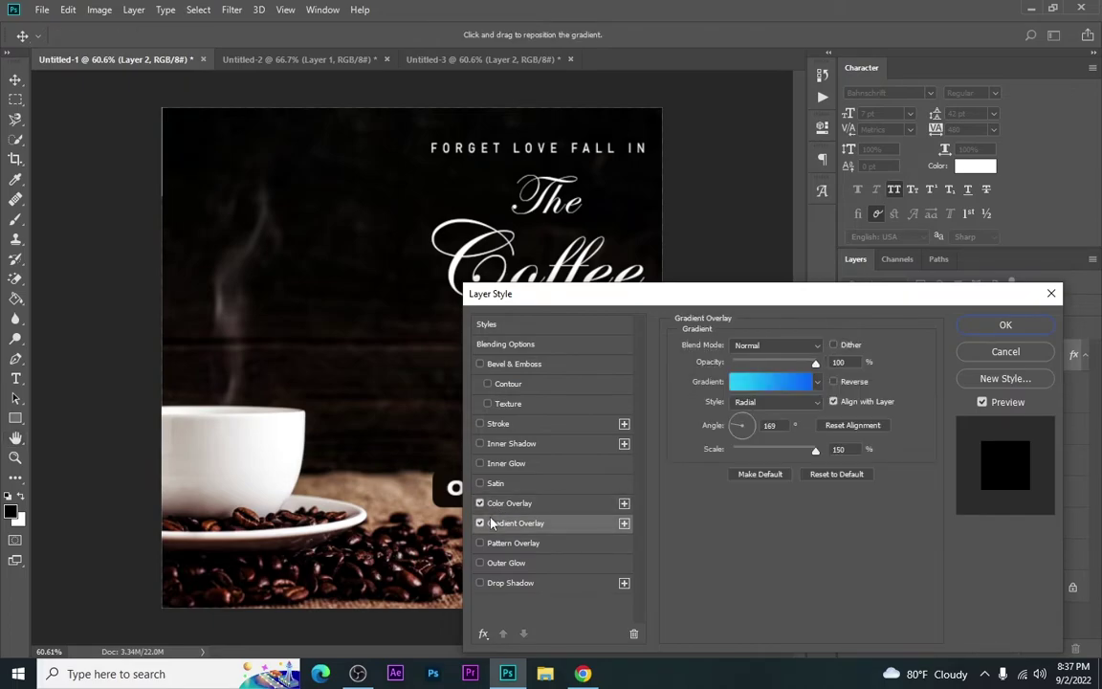
click(509, 503)
click(836, 351)
drag(800, 463, 693, 371)
click(1063, 369)
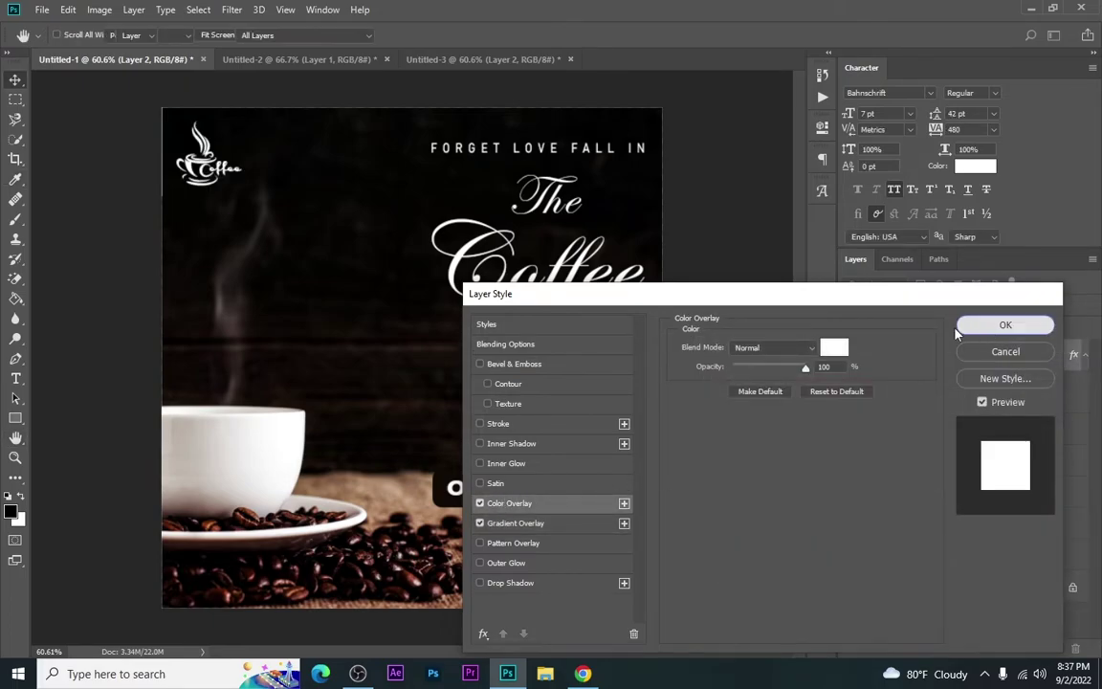
click(974, 329)
scroll(247, 198, up, 2)
scroll(253, 207, down, 3)
drag(225, 193, 230, 198)
key(ctrl+z)
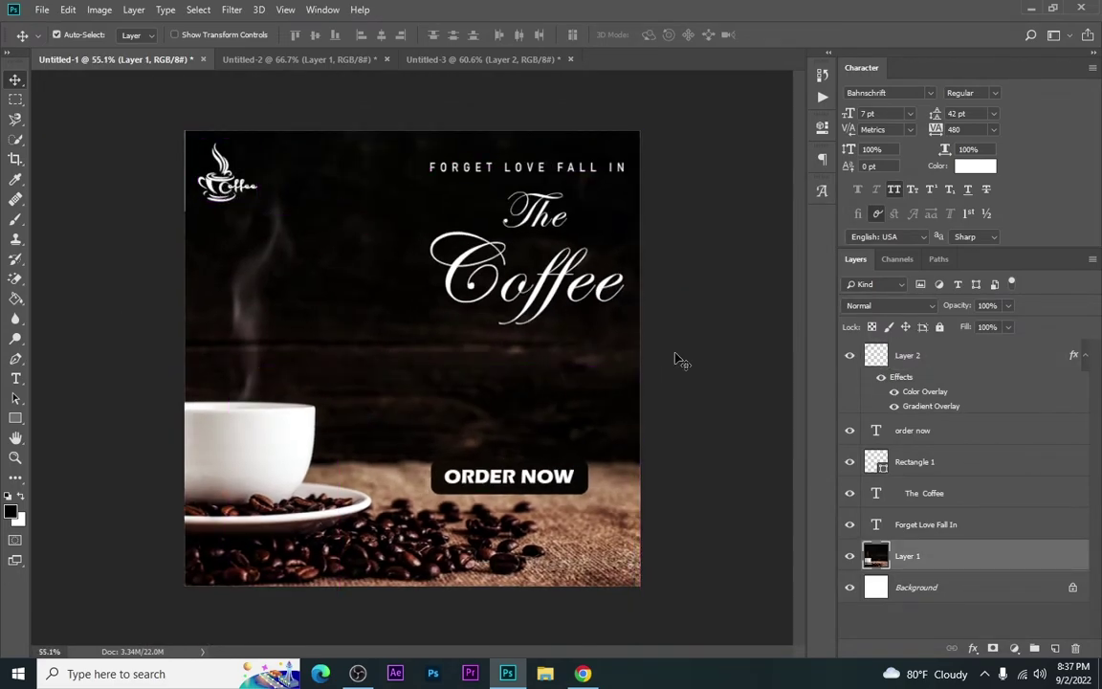
click(675, 354)
drag(418, 449, 491, 485)
key(ctrl+z)
Lock the cup photo layer and shift the ORDER NOW text and its button together slightly to the right
click(940, 329)
drag(417, 459, 534, 477)
click(578, 551)
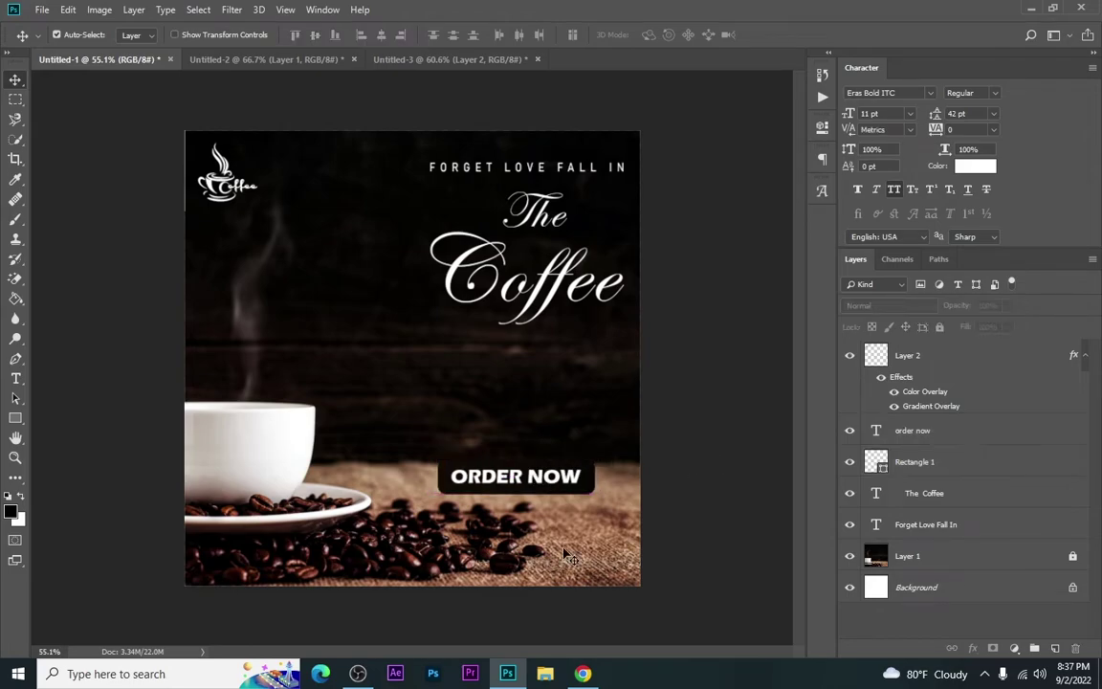
Add a text line with the contact phone number below the ORDER NOW button
key(ctrl+plus)
scroll(388, 572, up, 1)
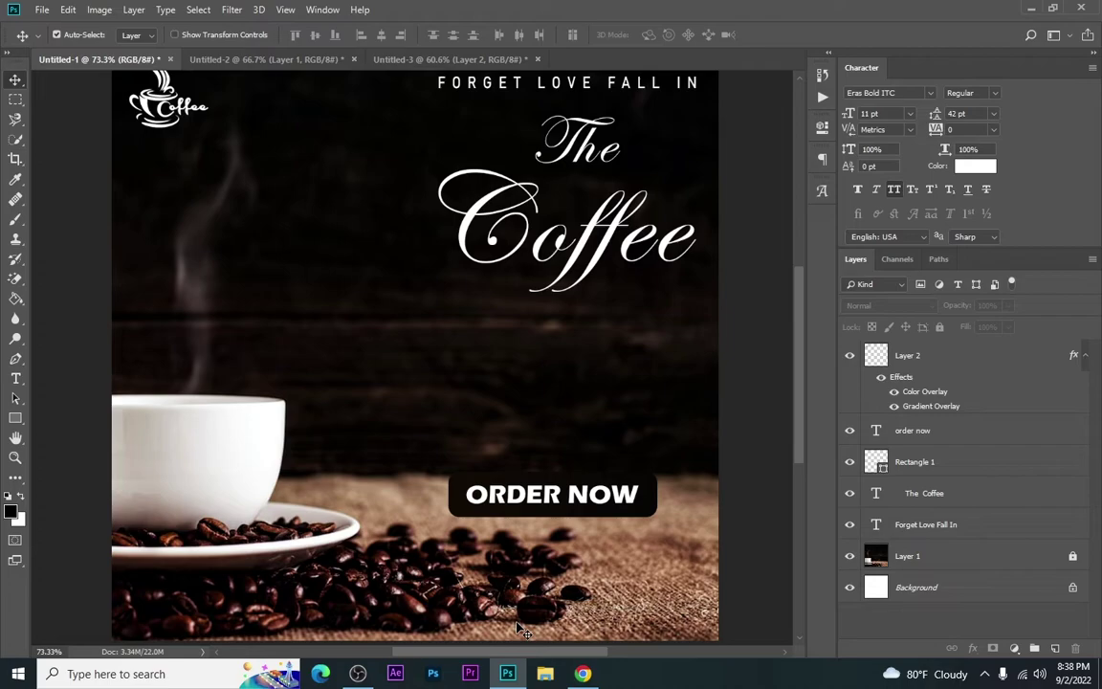
scroll(604, 534, down, 1)
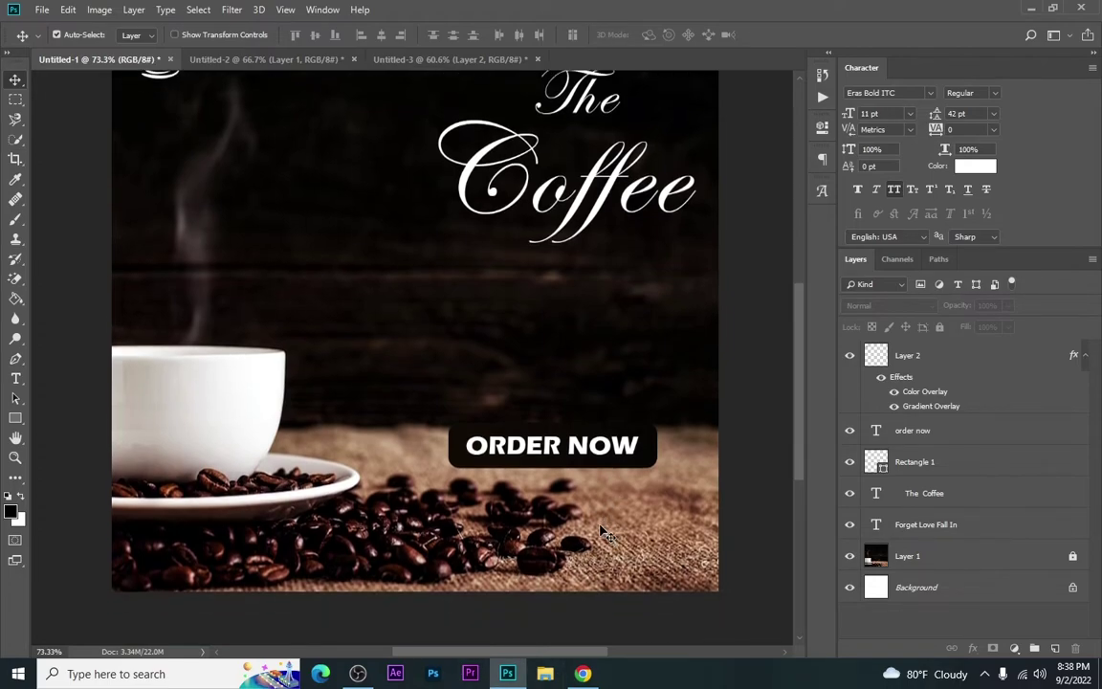
key(t)
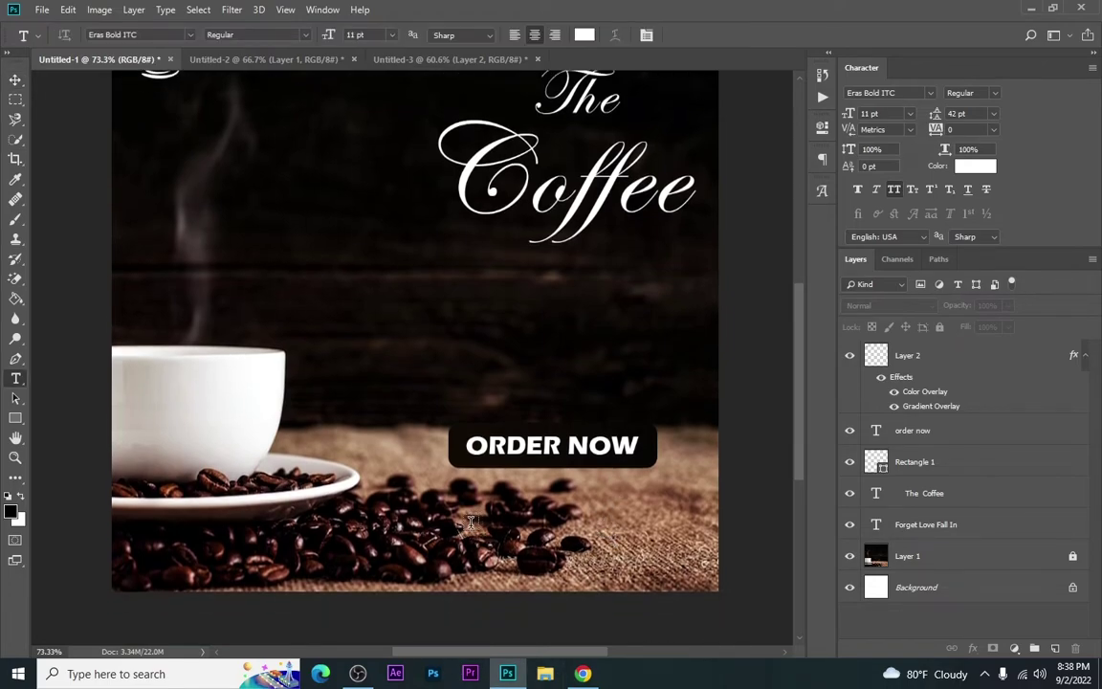
click(521, 563)
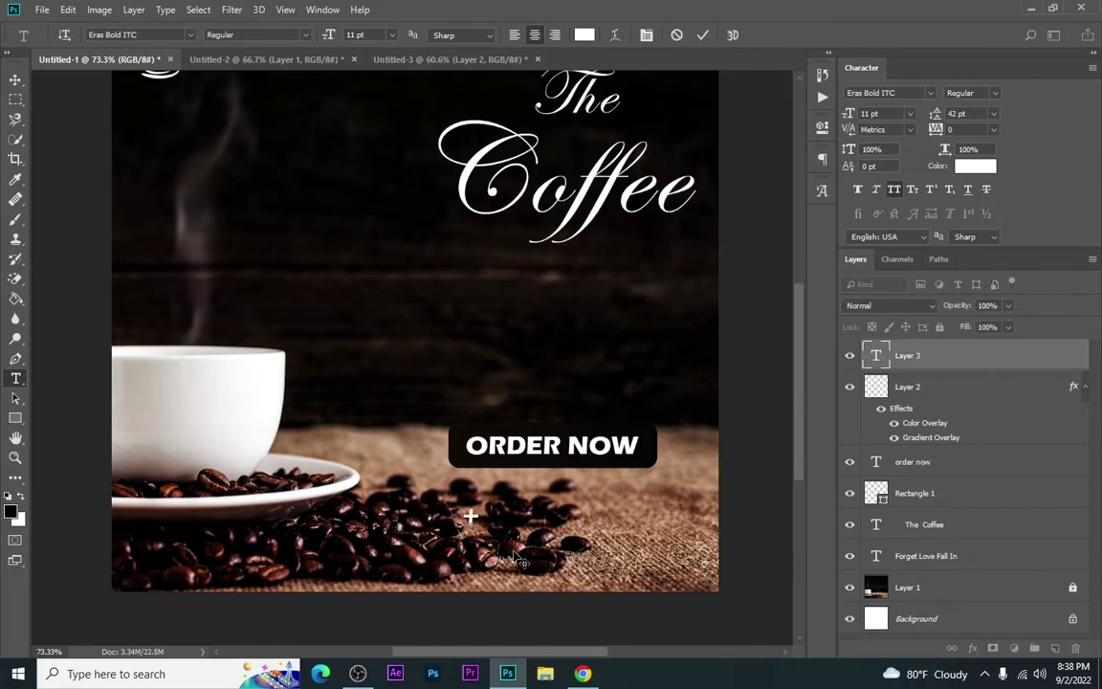
text(+11 0123)
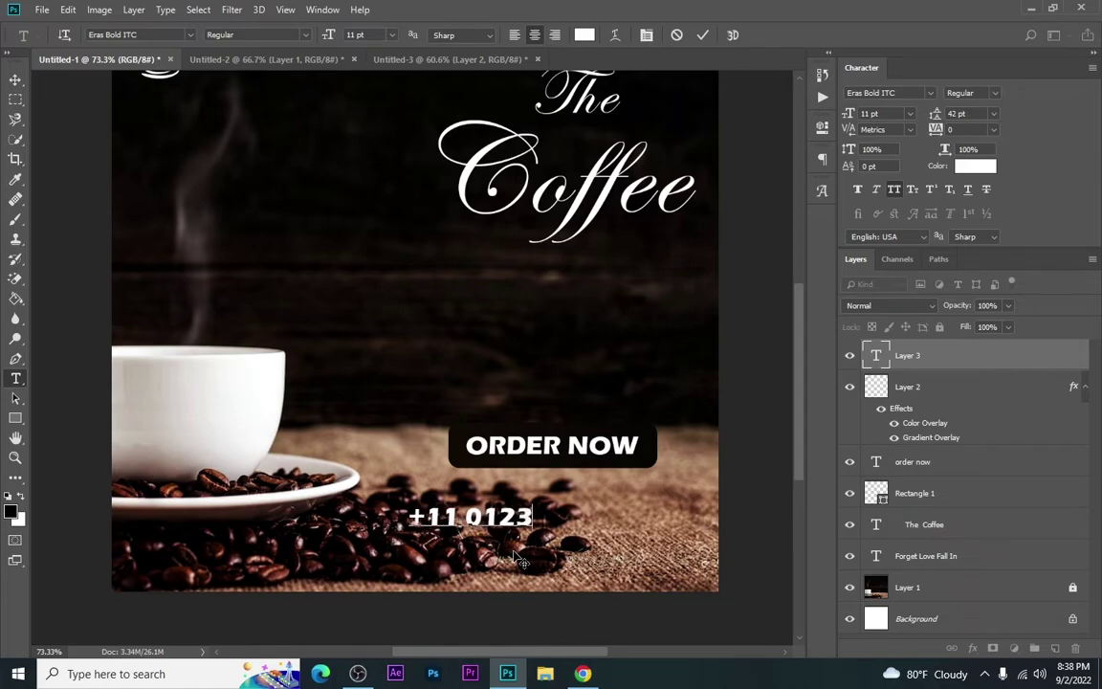
text( 456 789)
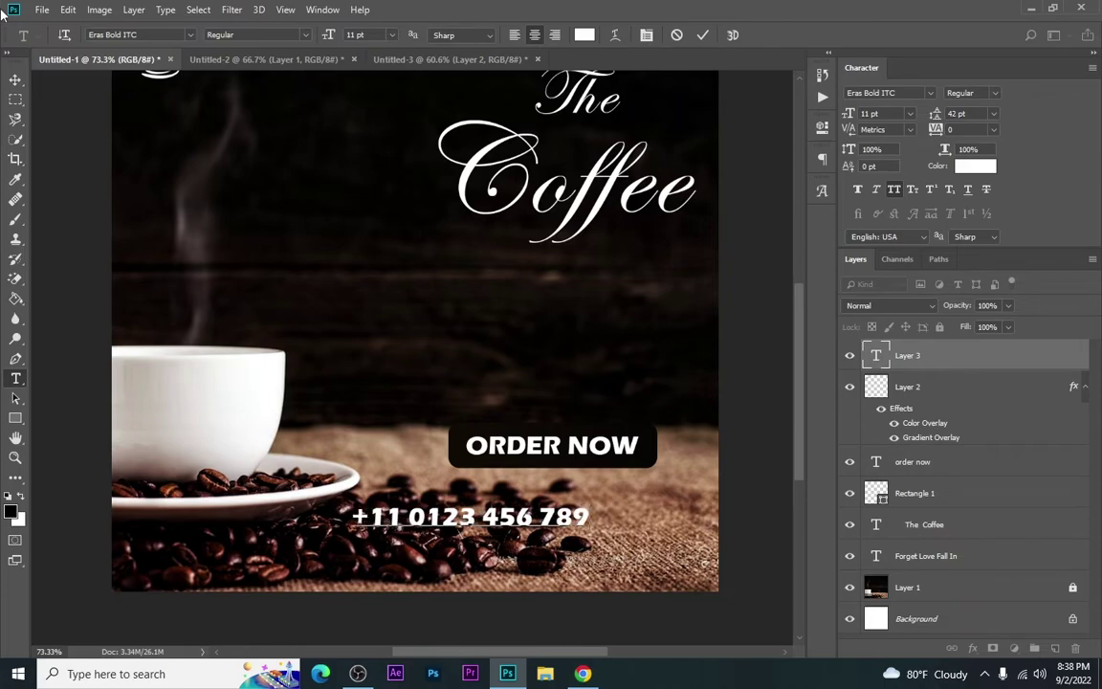
click(15, 79)
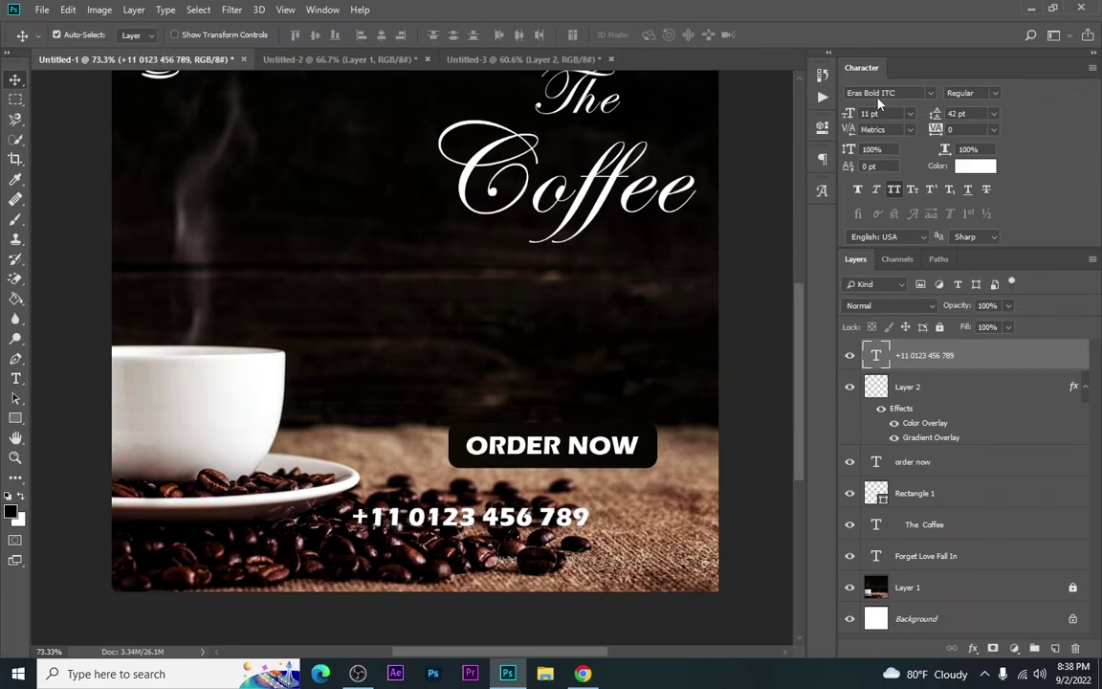
Set the phone number text to Bahnschrift at 8 pt and move it over the coffee beans at the poster's lower left
click(931, 94)
click(928, 141)
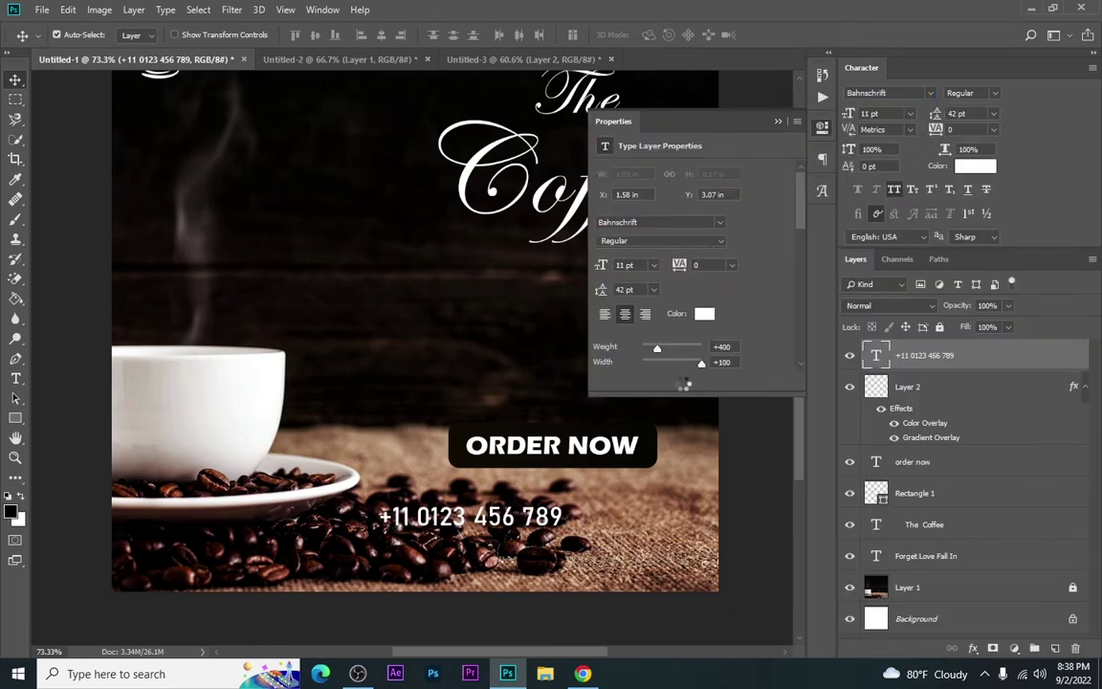
drag(446, 523, 238, 564)
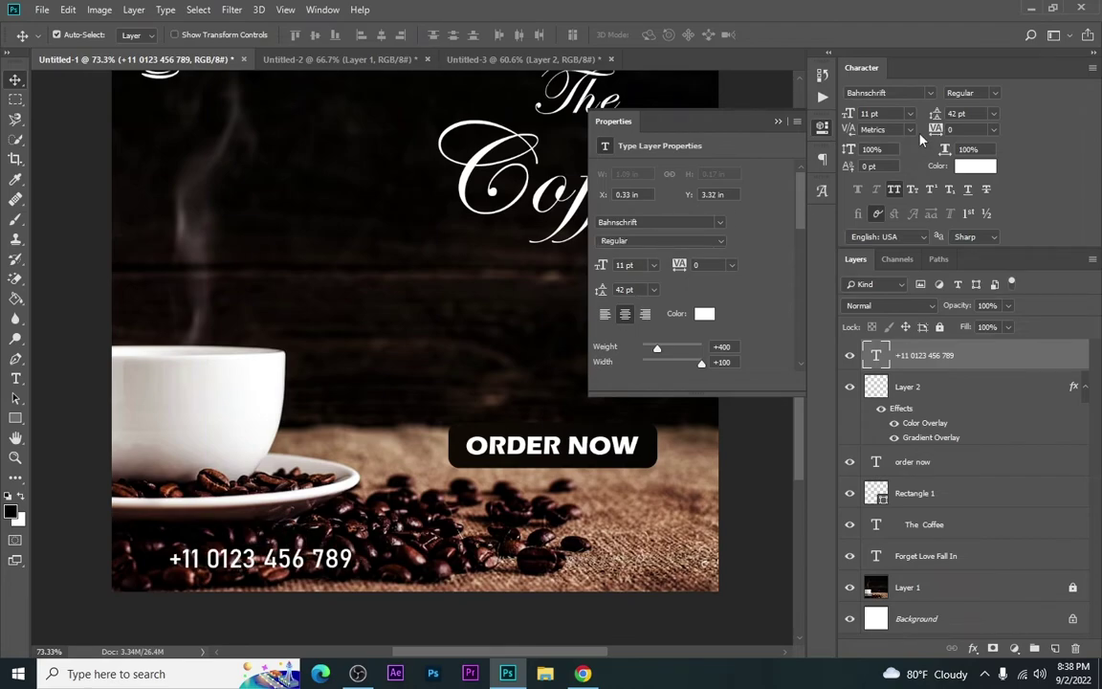
text(8)
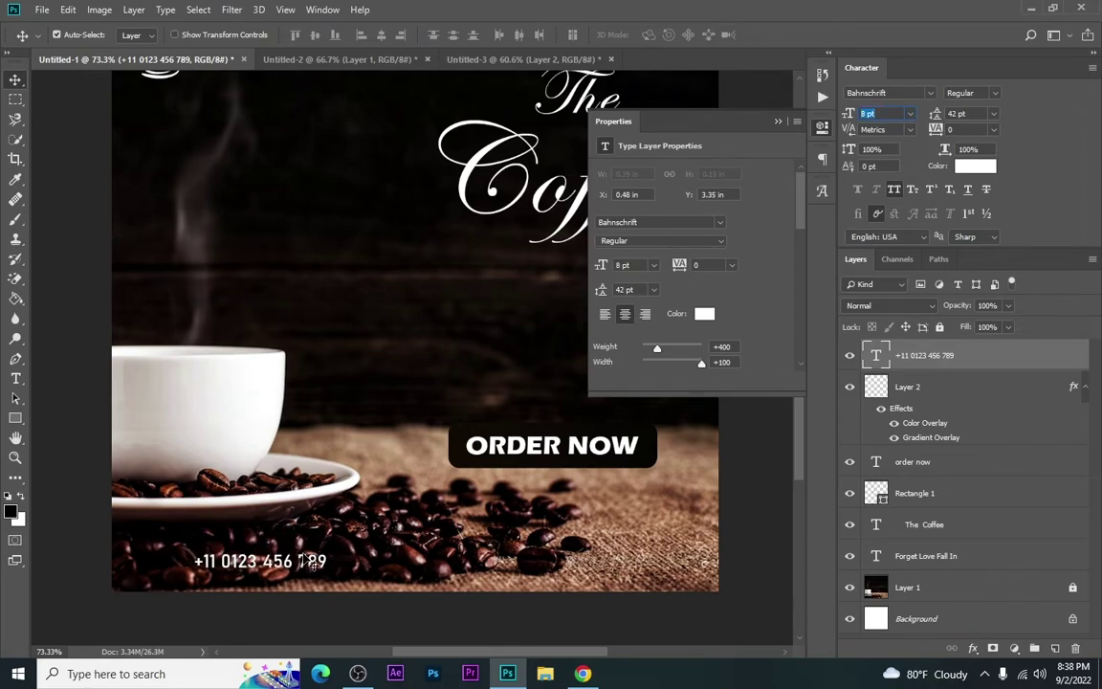
drag(304, 555, 571, 562)
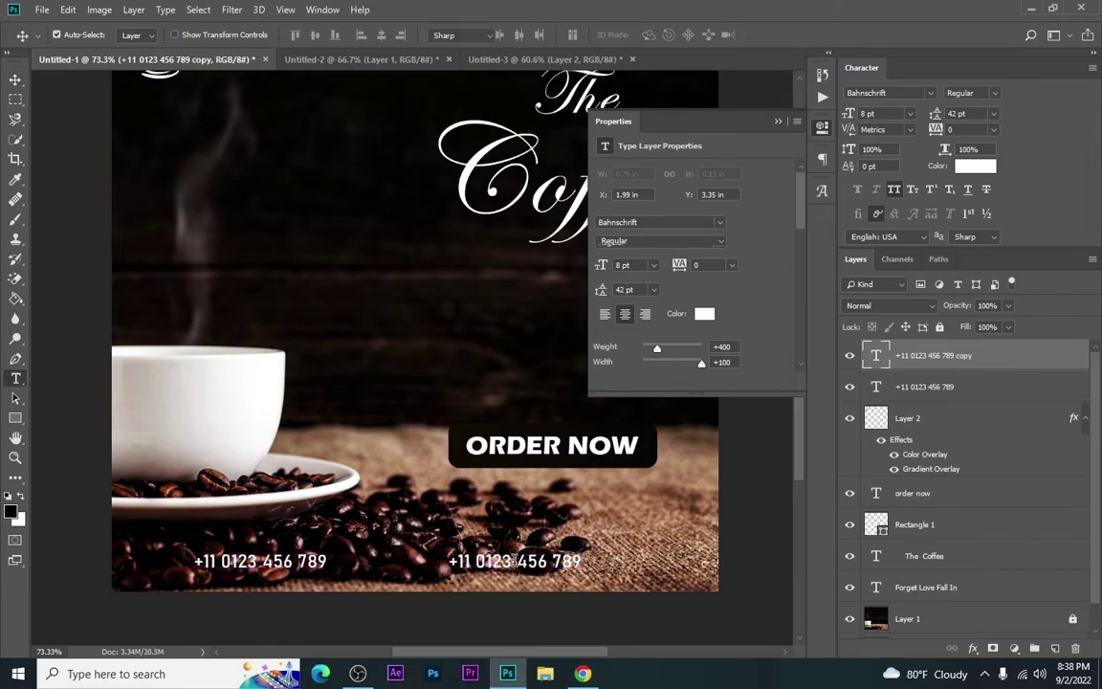
key(t)
click(517, 562)
key(ctrl+a)
text(www)
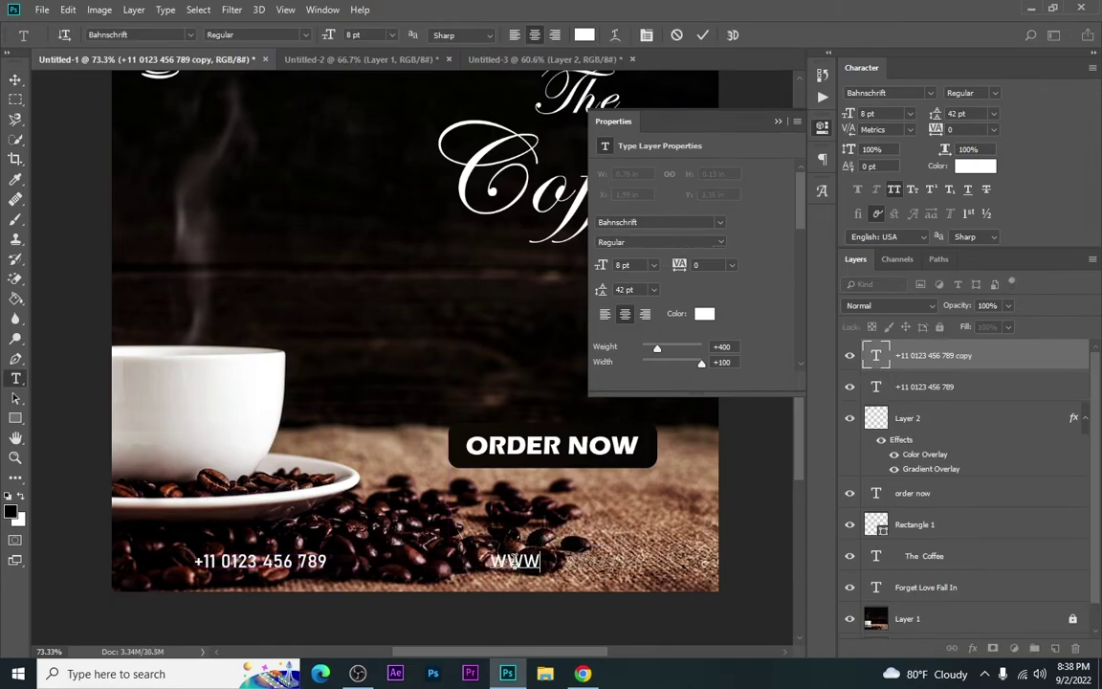
text(.c)
key(BackSpace)
text(thecoffee)
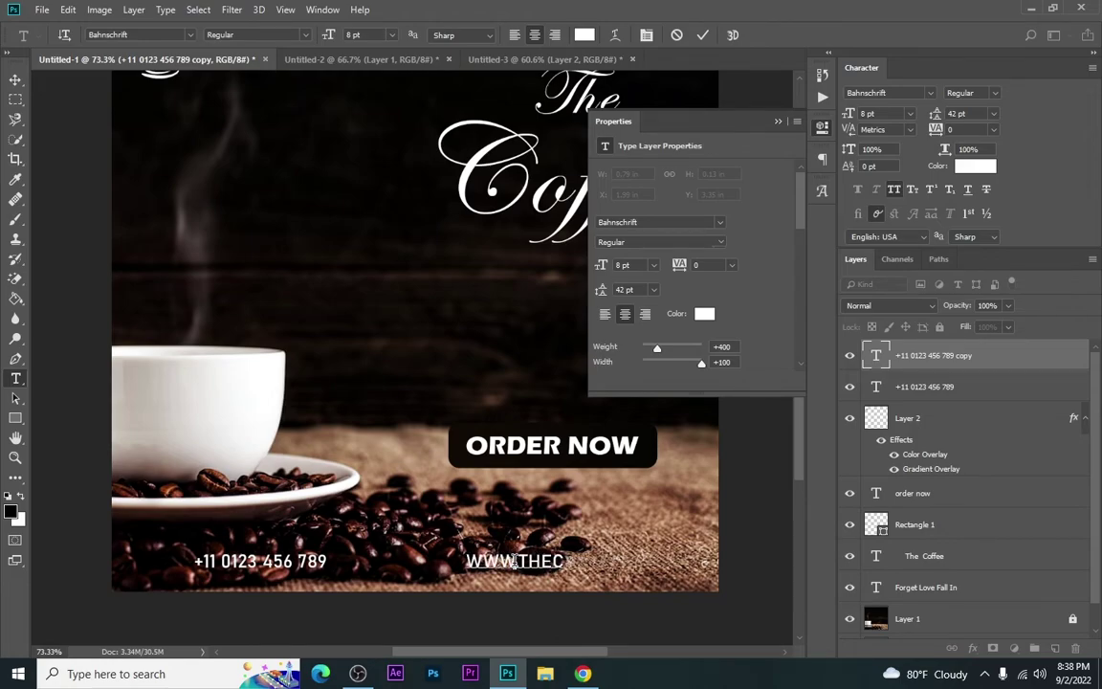
text(.com)
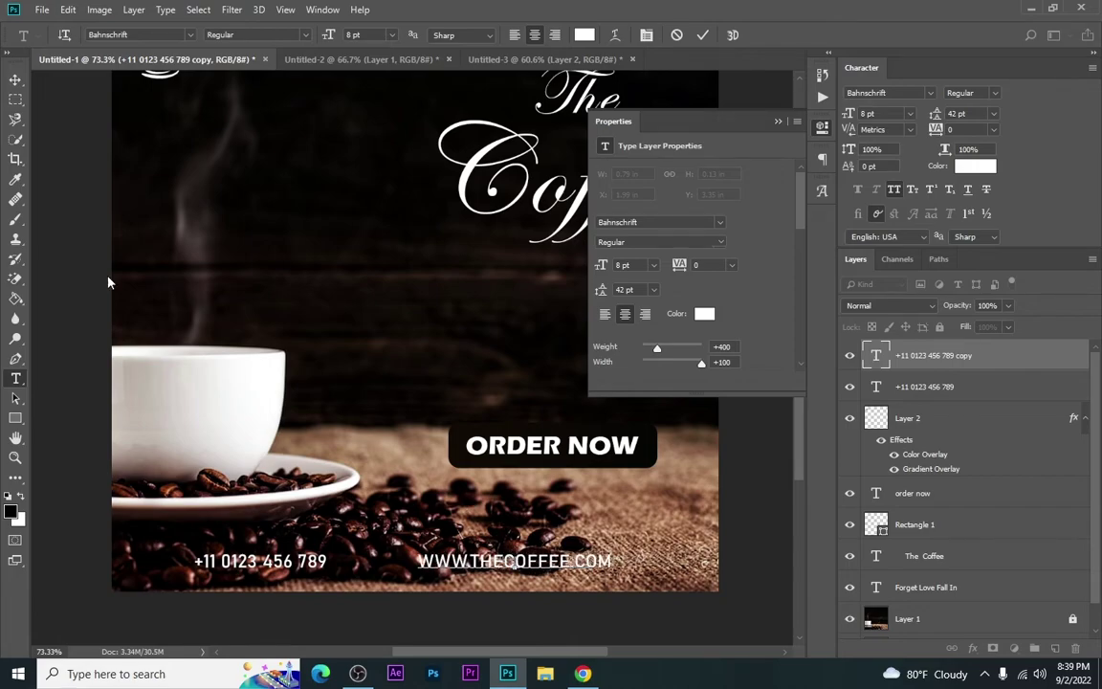
click(15, 80)
click(892, 188)
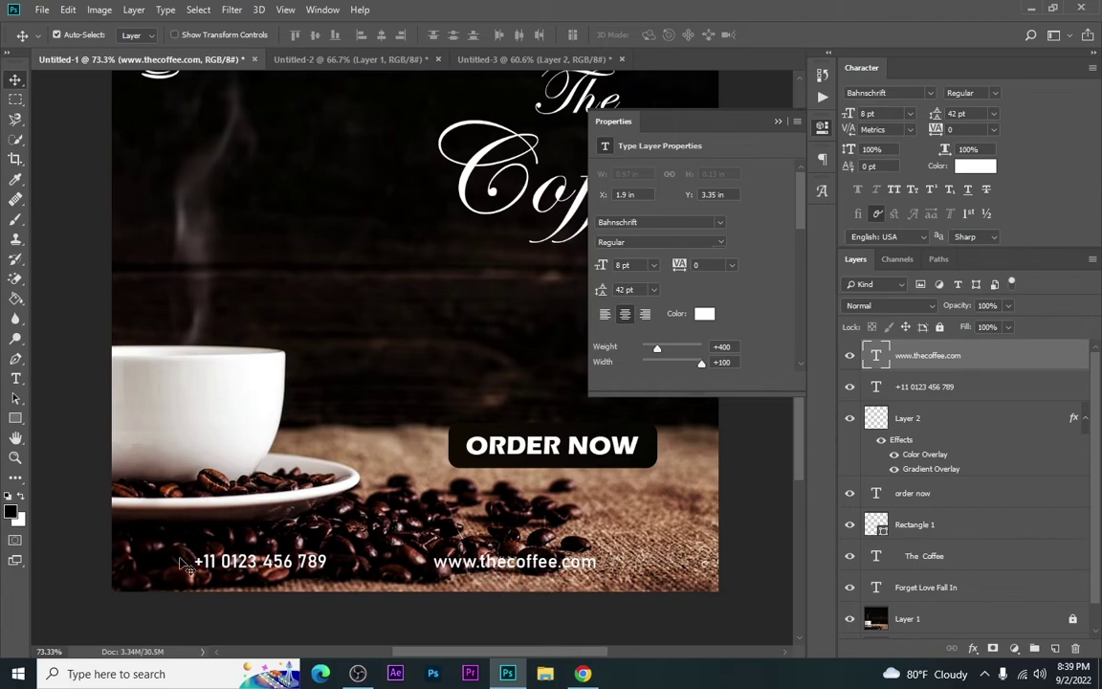
Stack the phone number and website lines beneath the ORDER NOW button, aligned with its left edge
drag(289, 564, 544, 506)
drag(508, 576, 524, 546)
scroll(507, 536, down, 2)
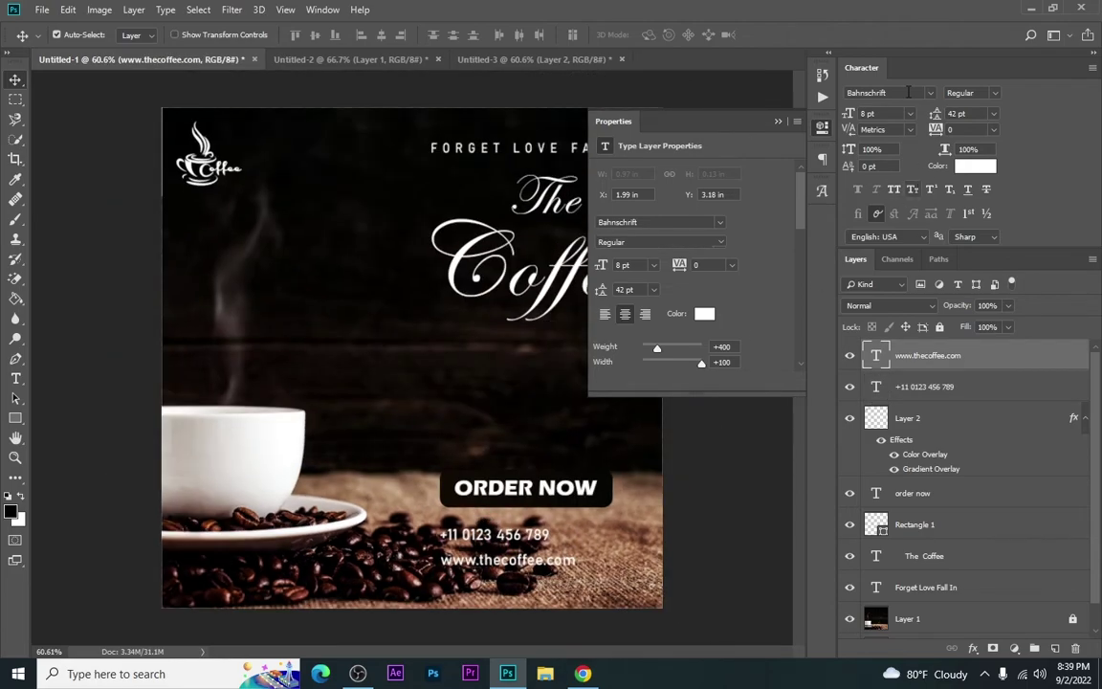
click(778, 121)
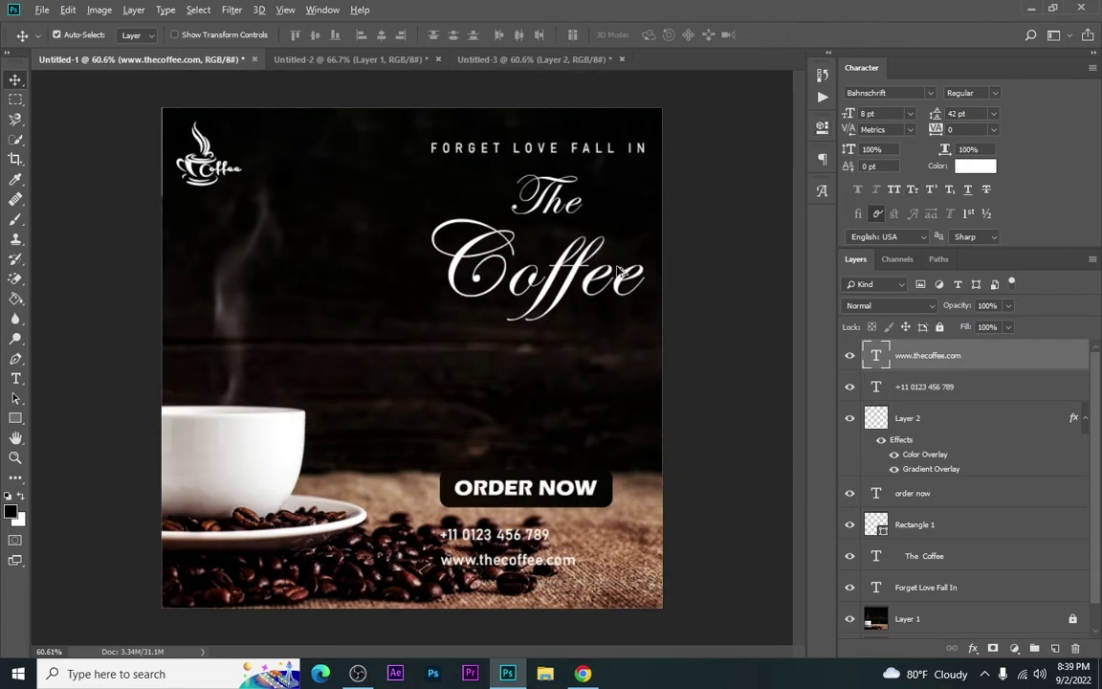
click(103, 224)
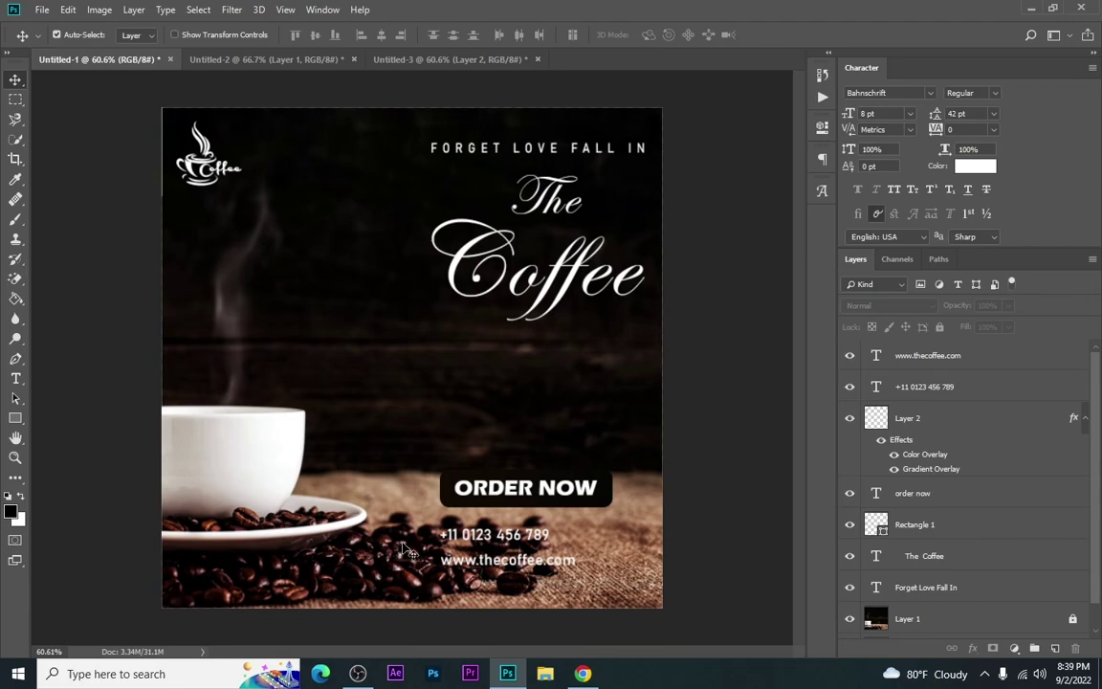
click(358, 679)
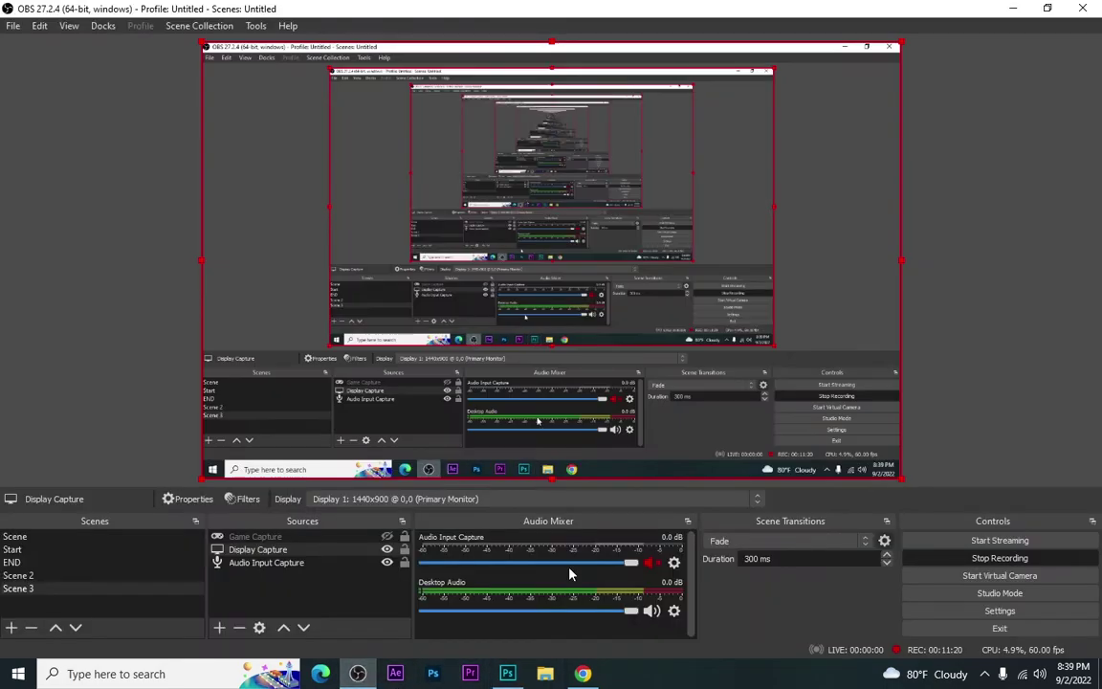